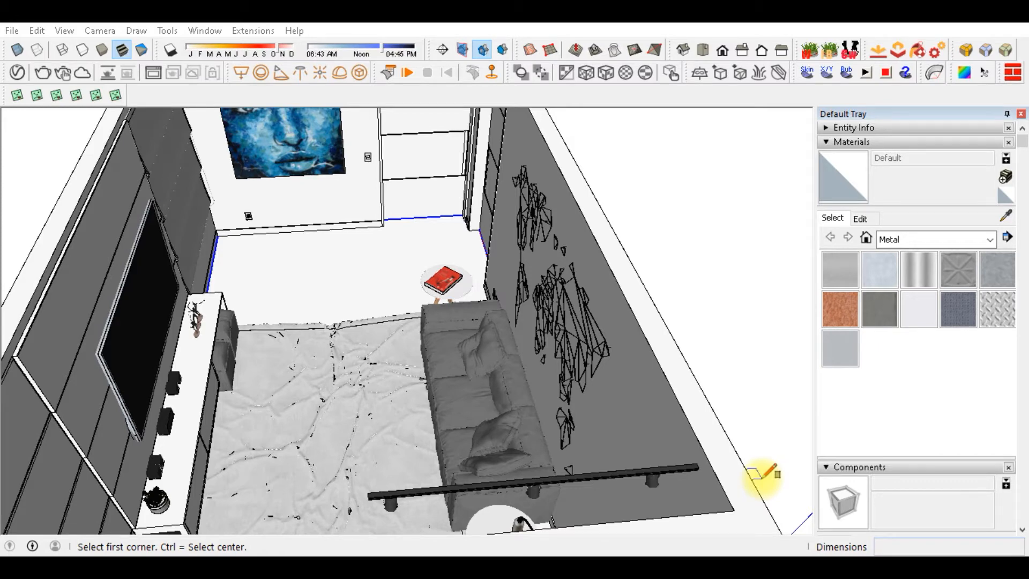
Step: Examine the furnished living room from above and inside, including the TV wall, the face painting wall and the ceiling track lights
{"action": "mouse_move", "coordinate": [436, 324]}
{"action": "middle_mouse_down"}
{"action": "mouse_move", "coordinate": [501, 344]}
{"action": "mouse_move", "coordinate": [339, 404]}
{"action": "mouse_move", "coordinate": [73, 451]}
{"action": "mouse_move", "coordinate": [382, 315]}
{"action": "mouse_move", "coordinate": [375, 326]}
{"action": "mouse_move", "coordinate": [416, 423]}
{"action": "mouse_move", "coordinate": [416, 405]}
{"action": "mouse_move", "coordinate": [414, 425]}
{"action": "mouse_move", "coordinate": [402, 404]}
{"action": "mouse_move", "coordinate": [420, 315]}
{"action": "middle_mouse_up"}
{"action": "scroll", "coordinate": [356, 283], "scroll_direction": "up", "scroll_amount": 2}
{"action": "middle_click_drag", "start_coordinate": [356, 283], "coordinate": [497, 220], "text": "shift"}
{"action": "middle_click_drag", "start_coordinate": [413, 310], "coordinate": [549, 400]}
{"action": "middle_click_drag", "start_coordinate": [573, 248], "coordinate": [326, 280]}
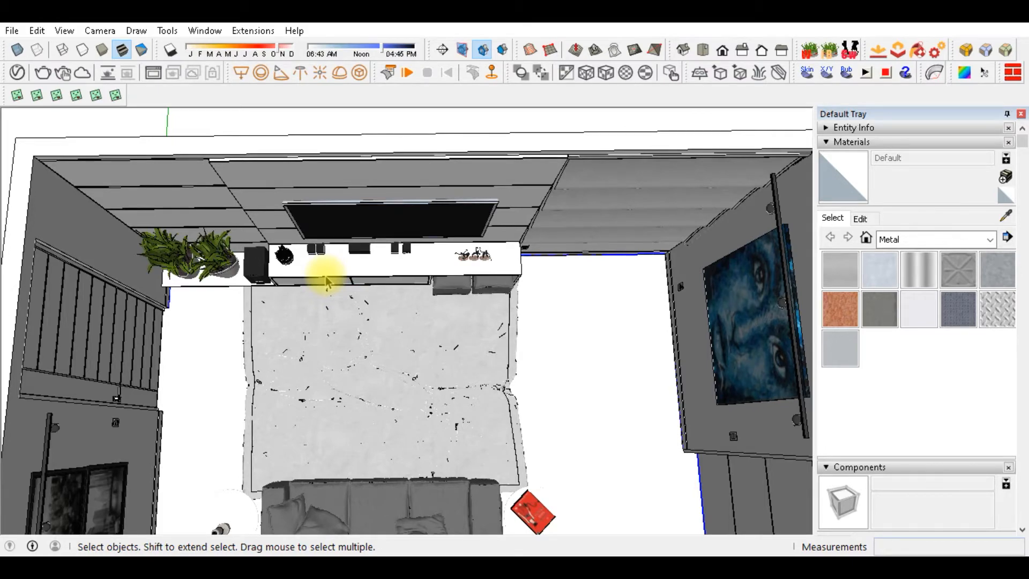
{"action": "middle_click_drag", "start_coordinate": [609, 368], "coordinate": [225, 292]}
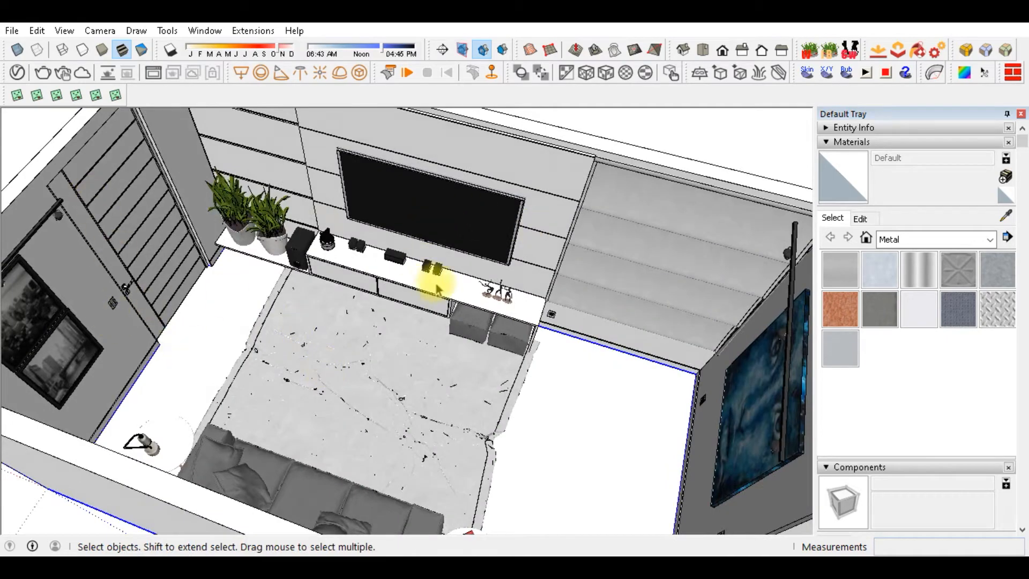
{"action": "mouse_move", "coordinate": [172, 264]}
{"action": "middle_mouse_down"}
{"action": "mouse_move", "coordinate": [560, 207]}
{"action": "mouse_move", "coordinate": [508, 259]}
{"action": "mouse_move", "coordinate": [515, 285]}
{"action": "mouse_move", "coordinate": [588, 248]}
{"action": "mouse_move", "coordinate": [427, 342]}
{"action": "mouse_move", "coordinate": [423, 223]}
{"action": "mouse_move", "coordinate": [455, 260]}
{"action": "mouse_move", "coordinate": [476, 248]}
{"action": "mouse_move", "coordinate": [450, 214]}
{"action": "mouse_move", "coordinate": [464, 230]}
{"action": "middle_mouse_up"}
{"action": "middle_click_drag", "start_coordinate": [448, 287], "coordinate": [435, 339]}
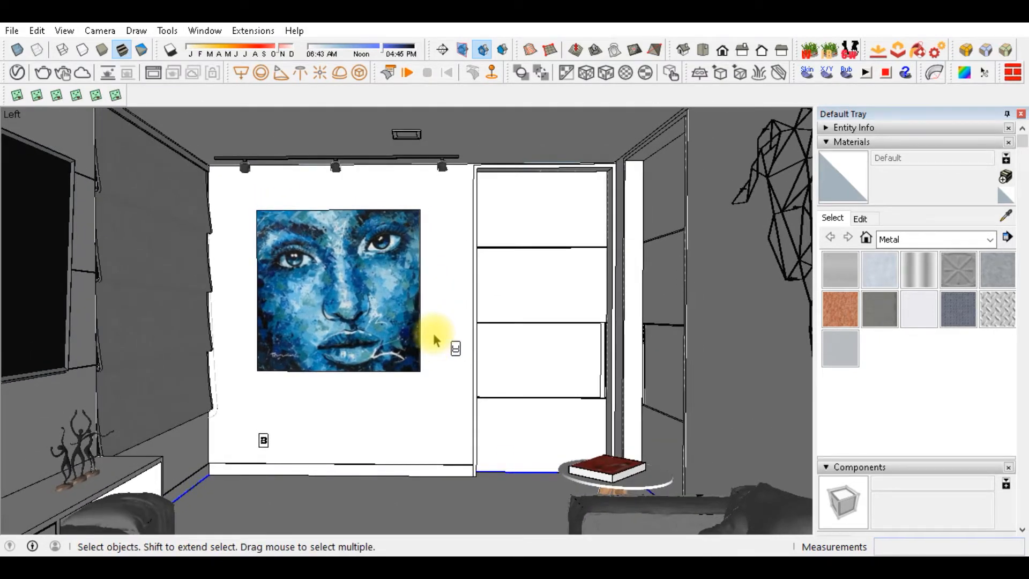
{"action": "mouse_move", "coordinate": [461, 237]}
{"action": "middle_mouse_down"}
{"action": "mouse_move", "coordinate": [432, 271]}
{"action": "mouse_move", "coordinate": [504, 284]}
{"action": "middle_mouse_up"}
{"action": "mouse_move", "coordinate": [579, 310]}
{"action": "middle_mouse_down"}
{"action": "mouse_move", "coordinate": [593, 340]}
{"action": "mouse_move", "coordinate": [480, 271]}
{"action": "middle_mouse_up"}
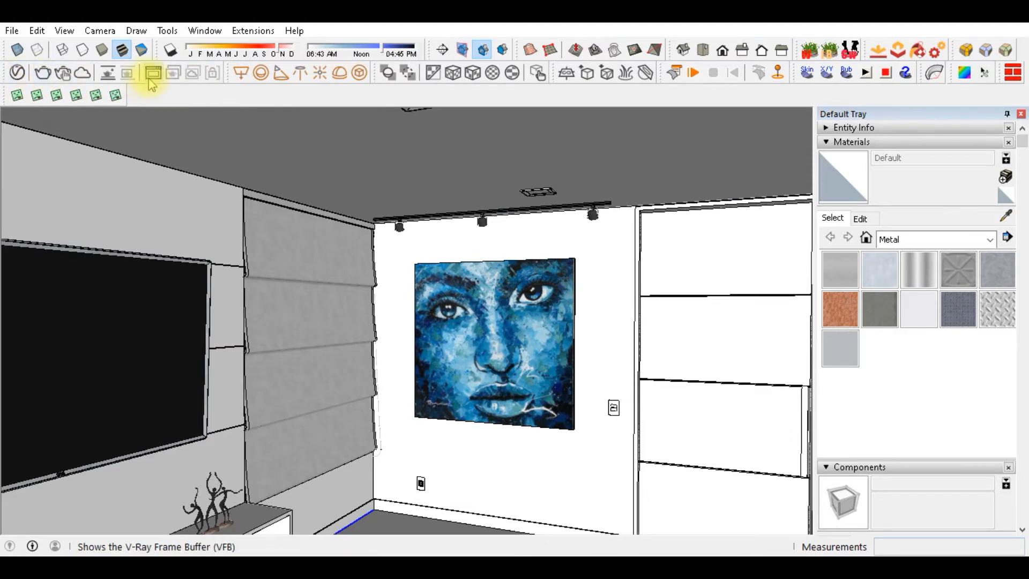
Step: Review the V-Ray Asset Editor's materials, lights, geometry, render elements, textures and render settings
{"action": "left_click", "coordinate": [18, 72]}
{"action": "left_click_drag", "start_coordinate": [457, 54], "coordinate": [337, 54]}
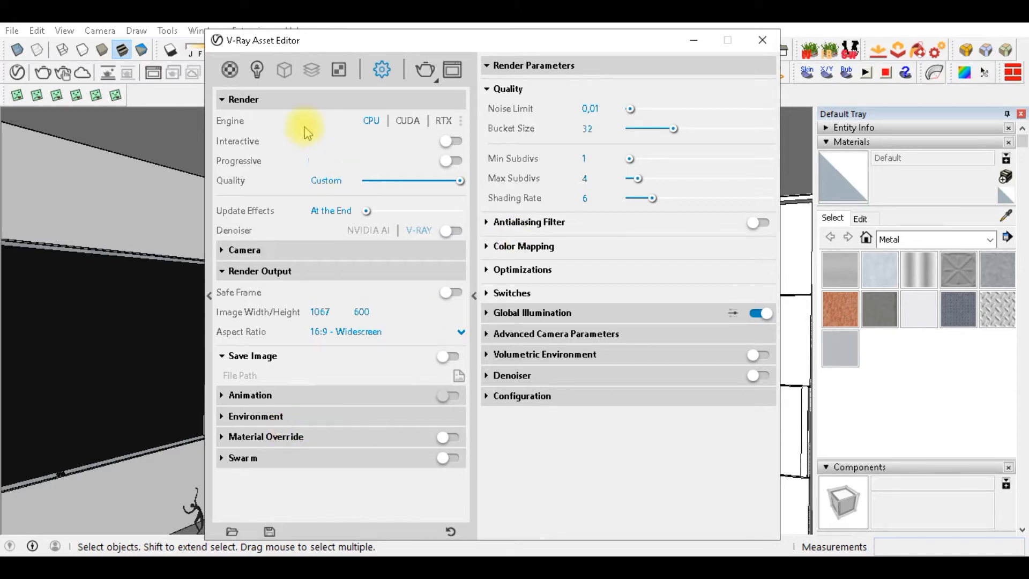
{"action": "left_click", "coordinate": [230, 69]}
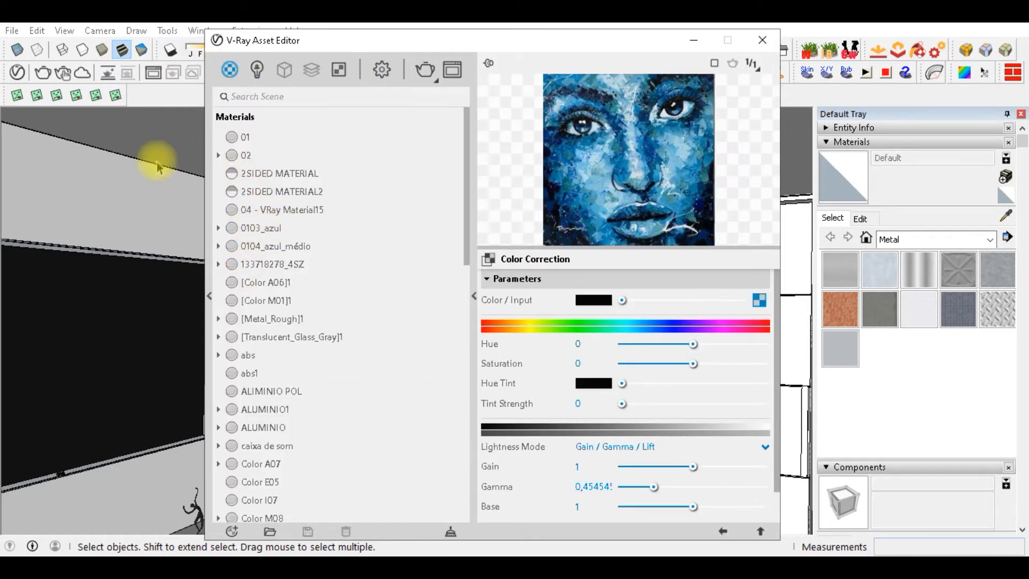
{"action": "left_click", "coordinate": [258, 69]}
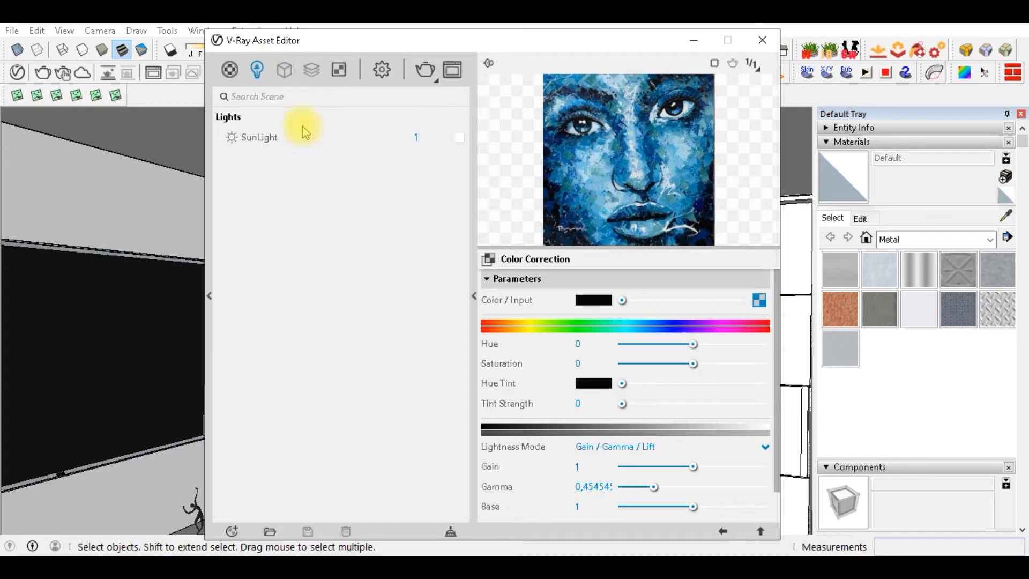
{"action": "left_click", "coordinate": [284, 69]}
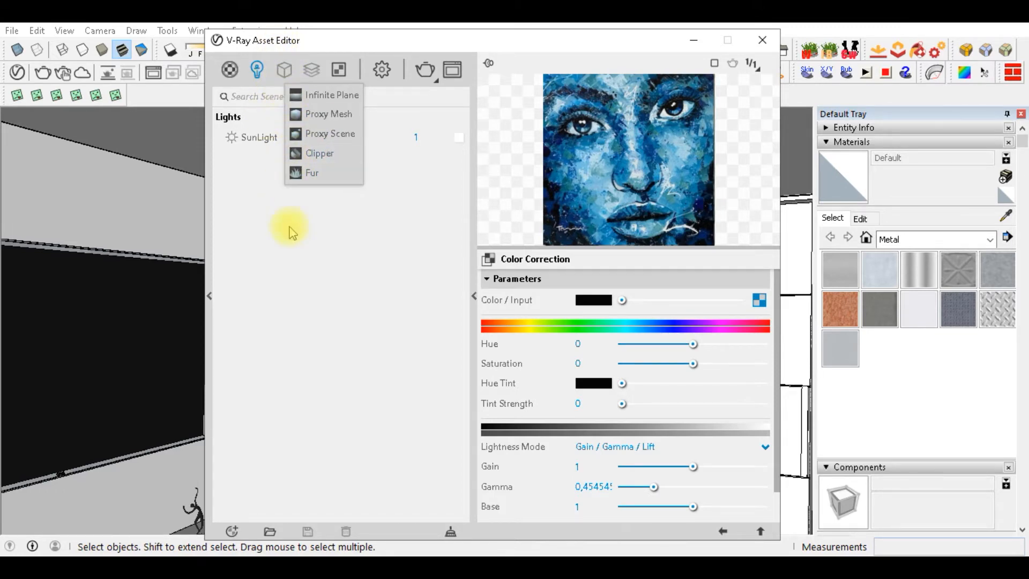
{"action": "left_click", "coordinate": [301, 263]}
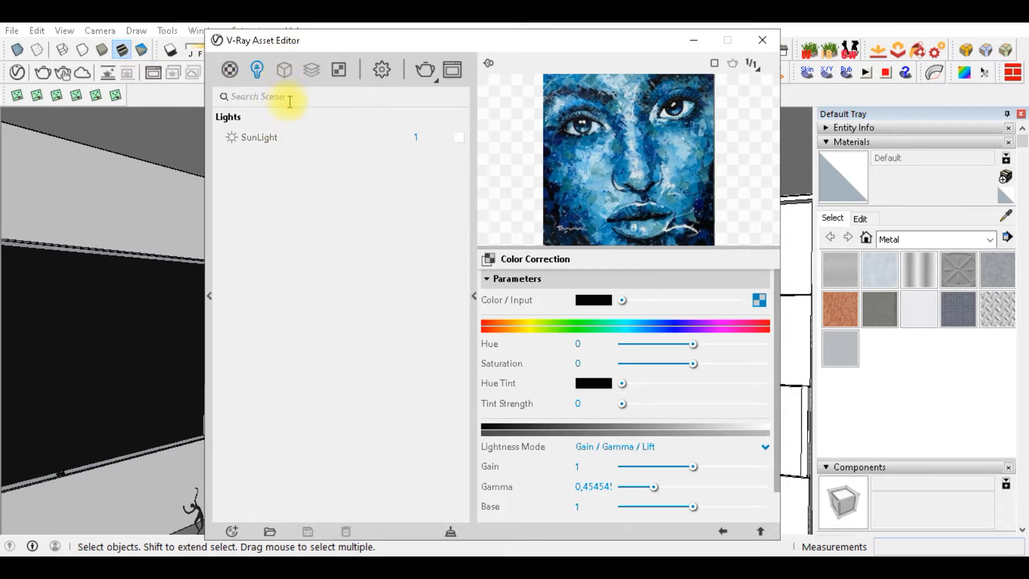
{"action": "left_click", "coordinate": [311, 70]}
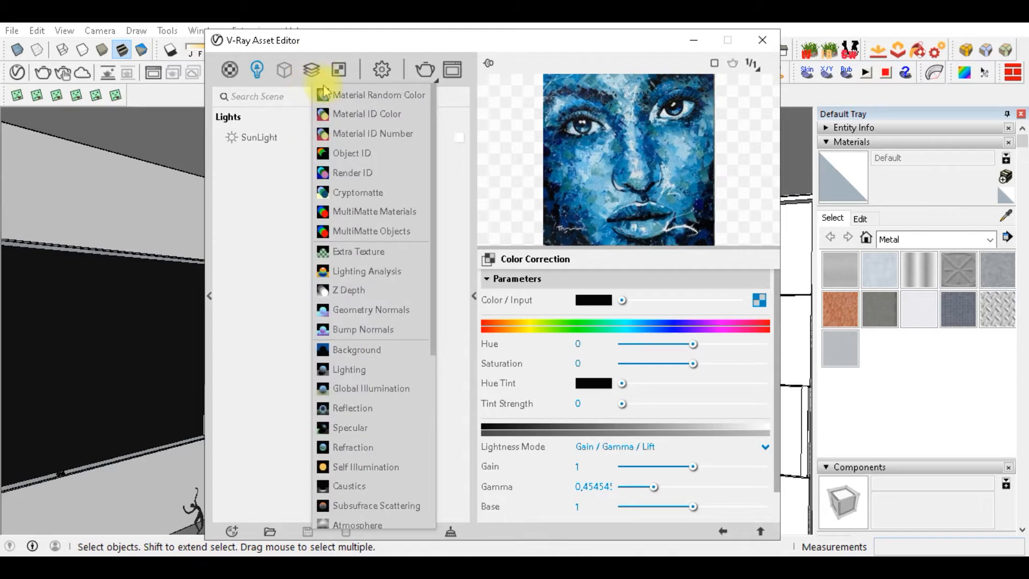
{"action": "scroll", "coordinate": [368, 472], "scroll_direction": "down", "scroll_amount": 6}
{"action": "scroll", "coordinate": [365, 472], "scroll_direction": "up", "scroll_amount": 6}
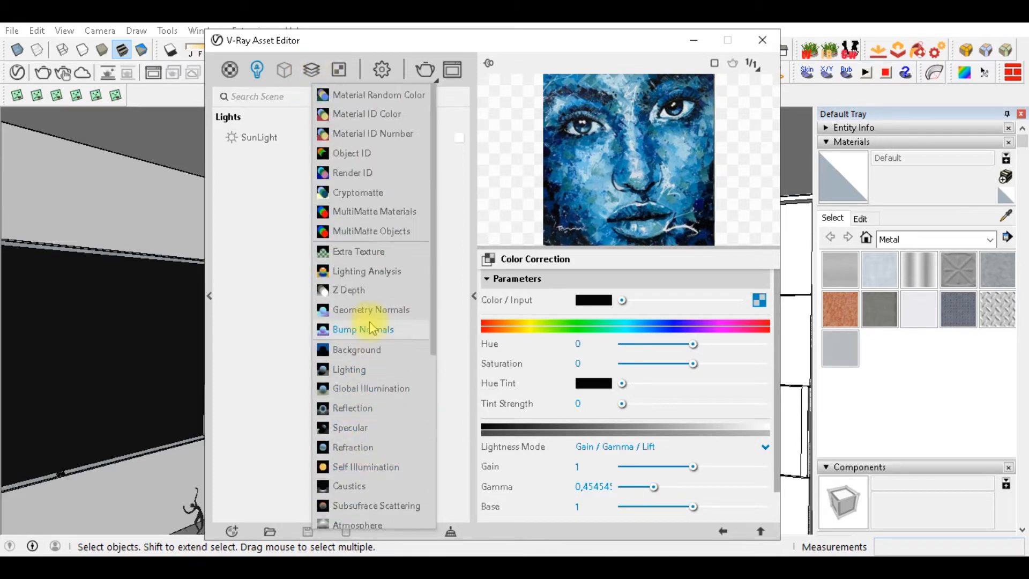
{"action": "left_click", "coordinate": [339, 70]}
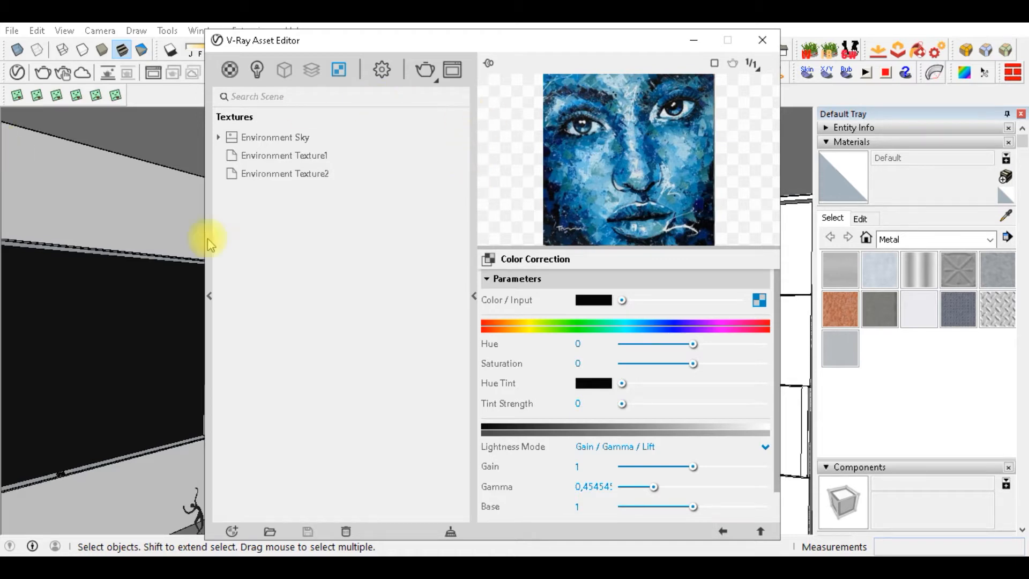
{"action": "left_click", "coordinate": [382, 69]}
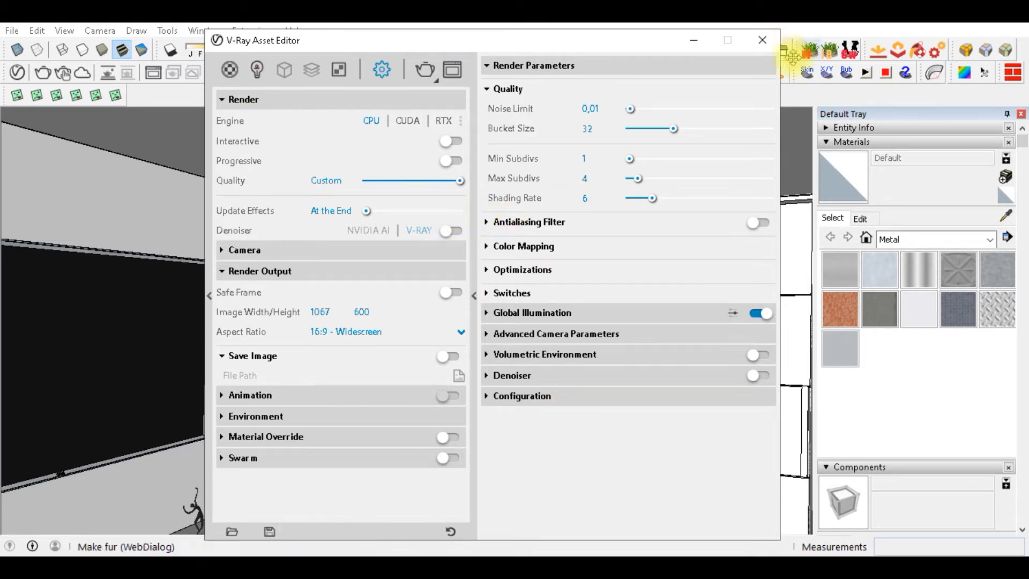
{"action": "left_click", "coordinate": [762, 41]}
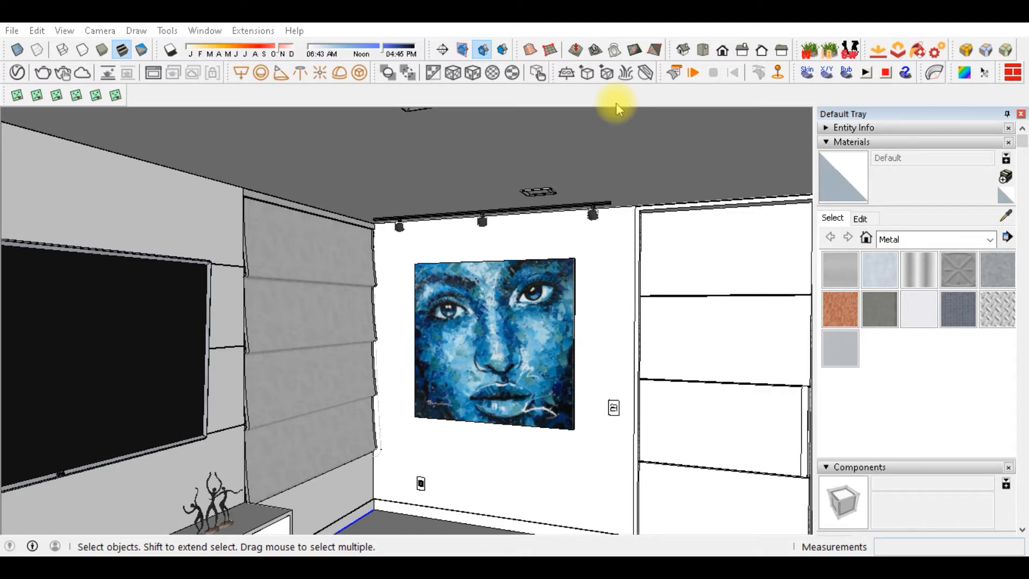
Step: Hide the room's ceiling, leaving its light fixtures in place
{"action": "middle_click_drag", "start_coordinate": [539, 247], "coordinate": [593, 198]}
{"action": "right_click", "coordinate": [593, 198]}
{"action": "left_click", "coordinate": [524, 191]}
{"action": "middle_click_drag", "start_coordinate": [623, 266], "coordinate": [567, 298]}
Step: Draw a V-Ray rectangle light outside the room beyond the painting wall, with a U size of about 52 and a V size of about 25
{"action": "scroll", "coordinate": [567, 297], "scroll_direction": "down", "scroll_amount": 5}
{"action": "middle_click_drag", "start_coordinate": [414, 328], "coordinate": [137, 333]}
{"action": "mouse_move", "coordinate": [453, 327]}
{"action": "middle_mouse_down"}
{"action": "mouse_move", "coordinate": [440, 413]}
{"action": "mouse_move", "coordinate": [467, 343]}
{"action": "middle_mouse_up"}
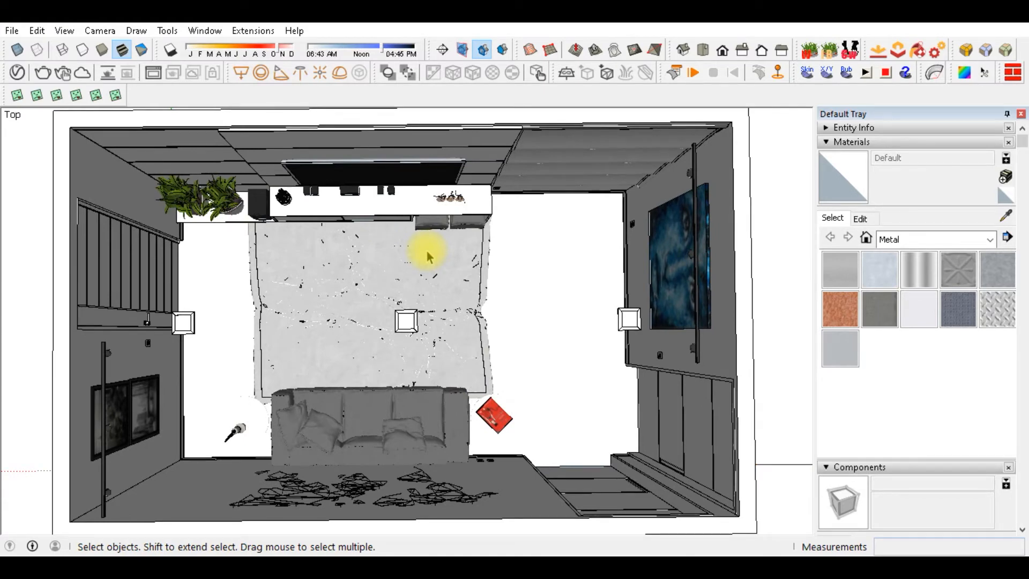
{"action": "scroll", "coordinate": [318, 211], "scroll_direction": "down", "scroll_amount": 3}
{"action": "middle_click_drag", "start_coordinate": [503, 273], "coordinate": [314, 293], "text": "shift"}
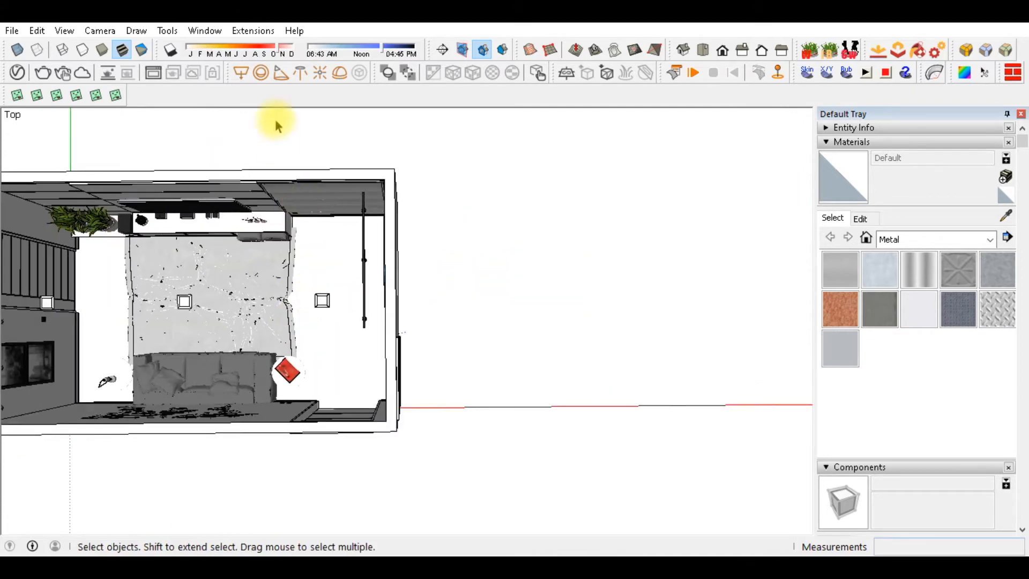
{"action": "left_click", "coordinate": [241, 73]}
{"action": "left_click", "coordinate": [519, 203]}
{"action": "left_click", "coordinate": [590, 236]}
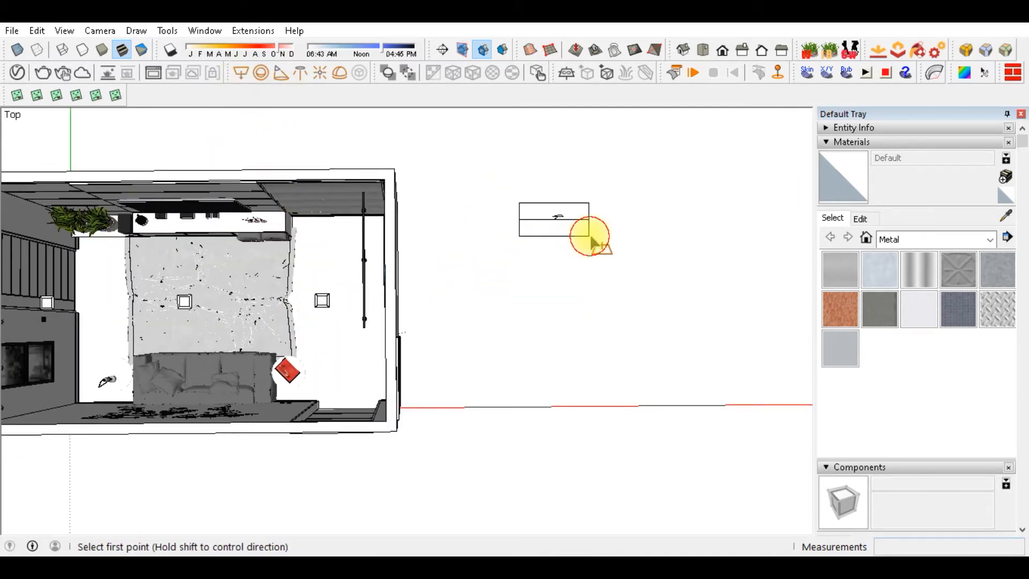
Step: Place a V-Ray sphere light of size about 14 just below the rectangle light in the top view
{"action": "left_click", "coordinate": [262, 72]}
{"action": "left_click", "coordinate": [536, 259]}
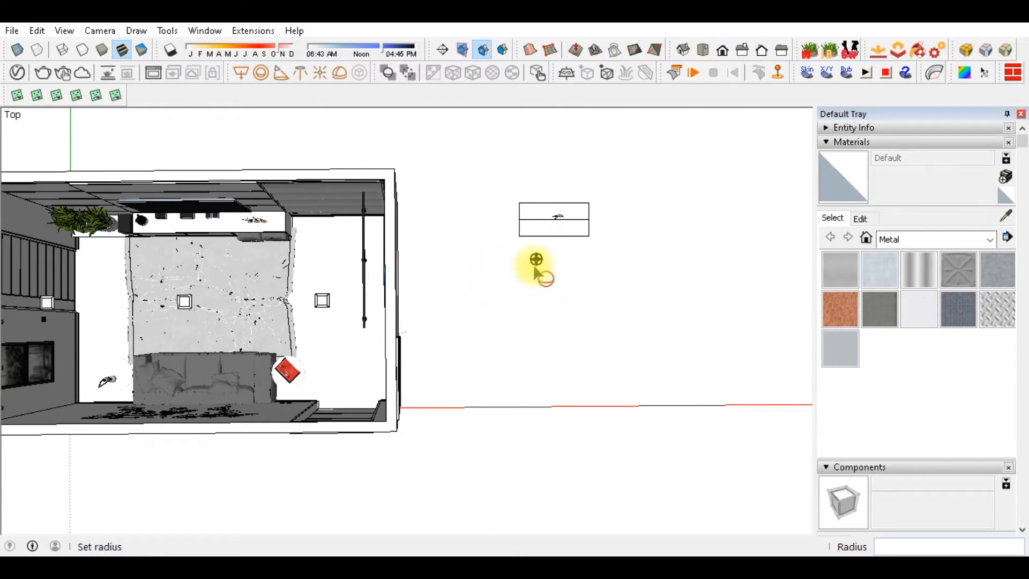
{"action": "left_click", "coordinate": [536, 267]}
Step: Place two V-Ray spot lights in a column below the sphere light
{"action": "left_click", "coordinate": [280, 73]}
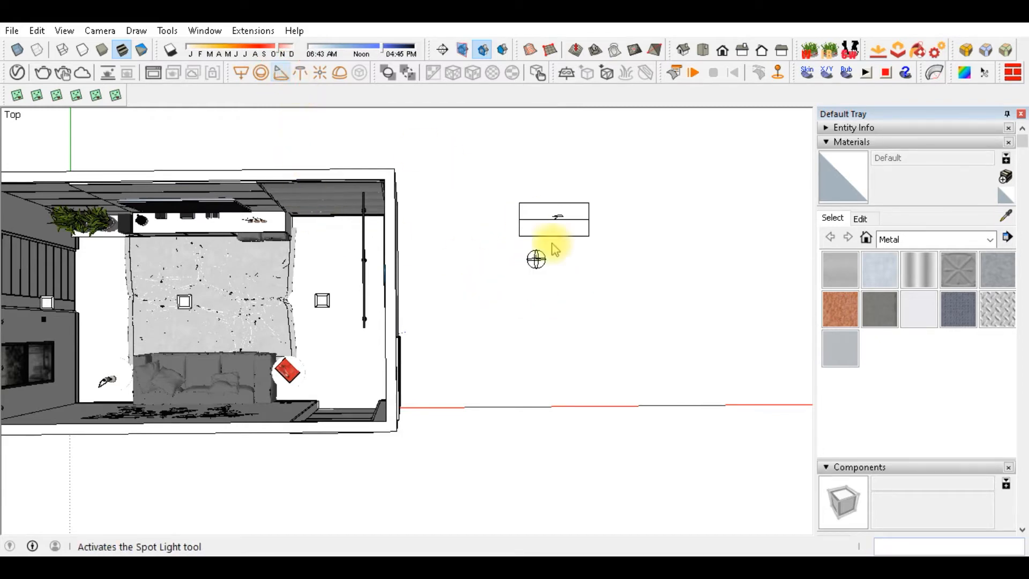
{"action": "left_click", "coordinate": [535, 293]}
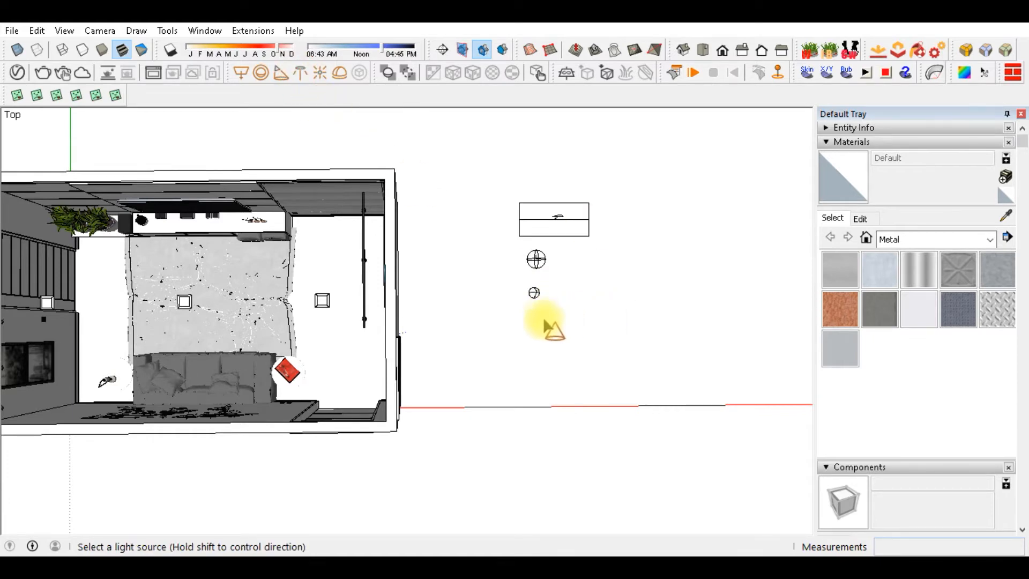
{"action": "left_click", "coordinate": [534, 320]}
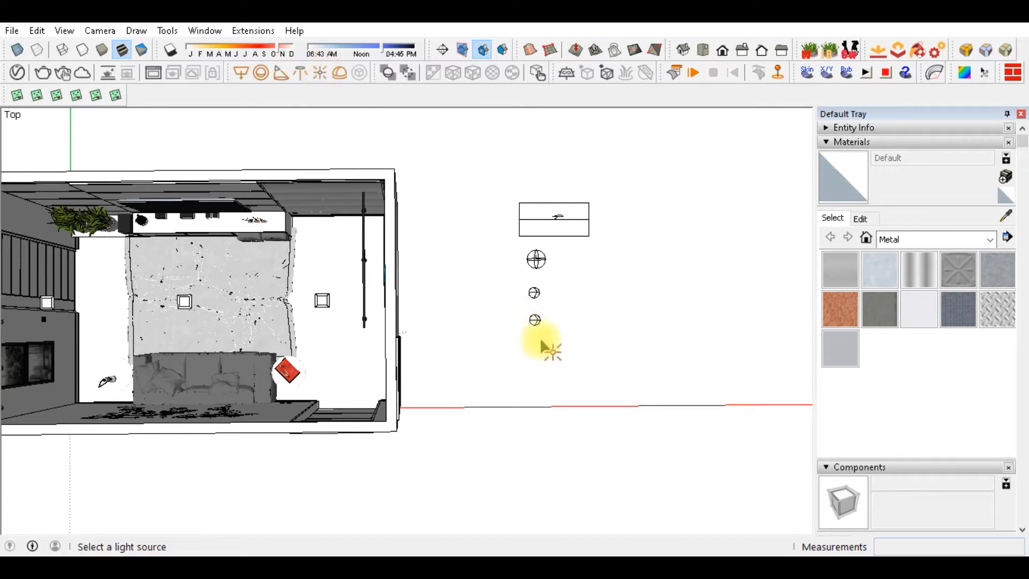
Step: Place two omni lights below the spot lights and a dome light beside the column of lights
{"action": "left_click", "coordinate": [541, 354]}
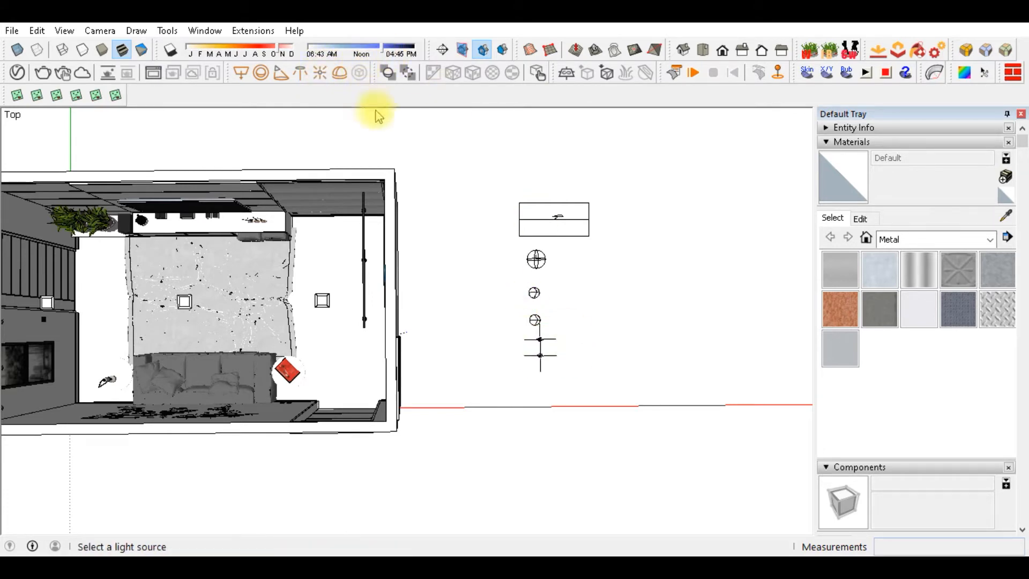
{"action": "left_click", "coordinate": [340, 74]}
{"action": "left_click", "coordinate": [607, 281]}
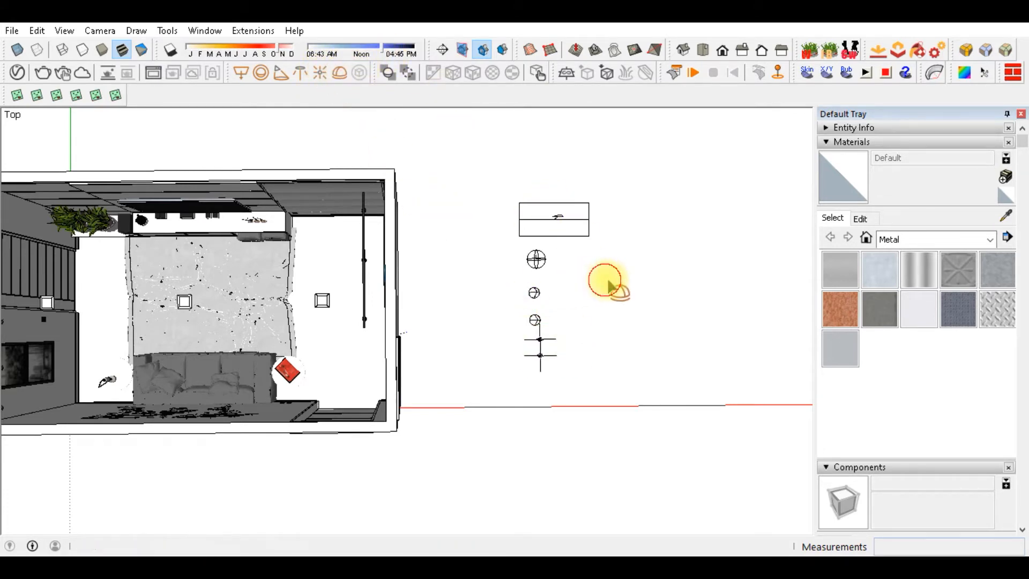
Step: Delete the duplicate lower omni light at the end of the column
{"action": "left_click", "coordinate": [538, 355]}
{"action": "scroll", "coordinate": [539, 355], "scroll_direction": "up", "scroll_amount": 3}
{"action": "right_click", "coordinate": [536, 353]}
{"action": "left_click", "coordinate": [466, 363]}
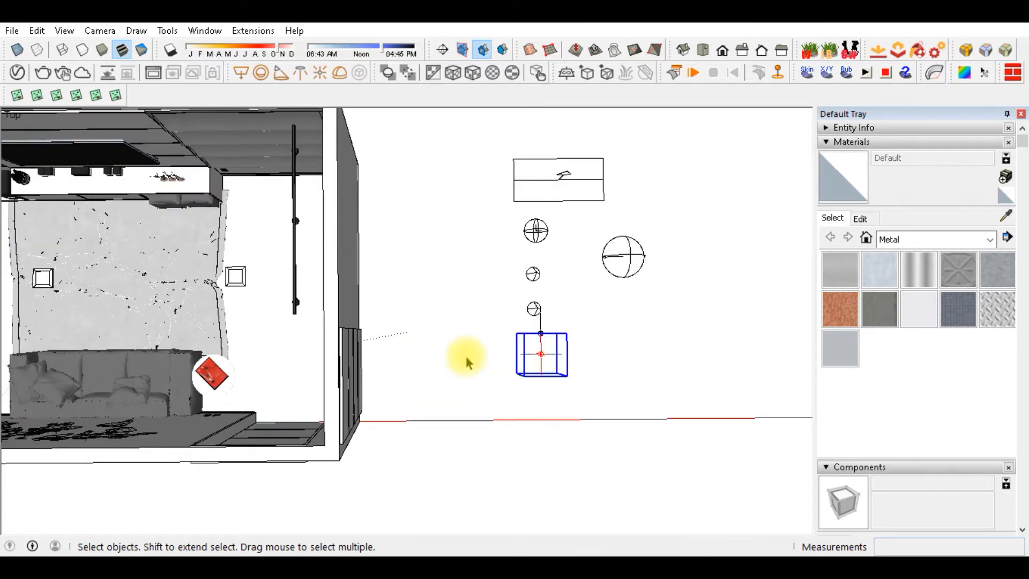
{"action": "key", "text": "Delete"}
Step: Examine the sample lights outside the room up close, highlighting the rectangle and sphere lights
{"action": "scroll", "coordinate": [582, 374], "scroll_direction": "down", "scroll_amount": 2}
{"action": "scroll", "coordinate": [605, 227], "scroll_direction": "up", "scroll_amount": 1}
{"action": "scroll", "coordinate": [638, 383], "scroll_direction": "up", "scroll_amount": 1}
{"action": "middle_click_drag", "start_coordinate": [644, 354], "coordinate": [507, 373], "text": "shift"}
{"action": "scroll", "coordinate": [518, 220], "scroll_direction": "up", "scroll_amount": 2}
{"action": "scroll", "coordinate": [507, 373], "scroll_direction": "up", "scroll_amount": 1}
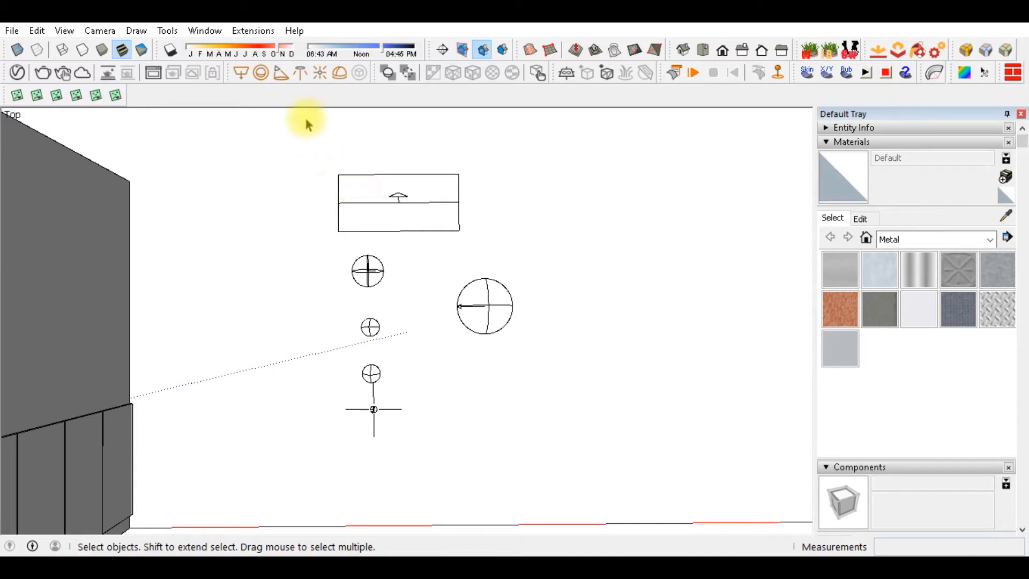
{"action": "left_click_drag", "start_coordinate": [423, 293], "coordinate": [305, 219]}
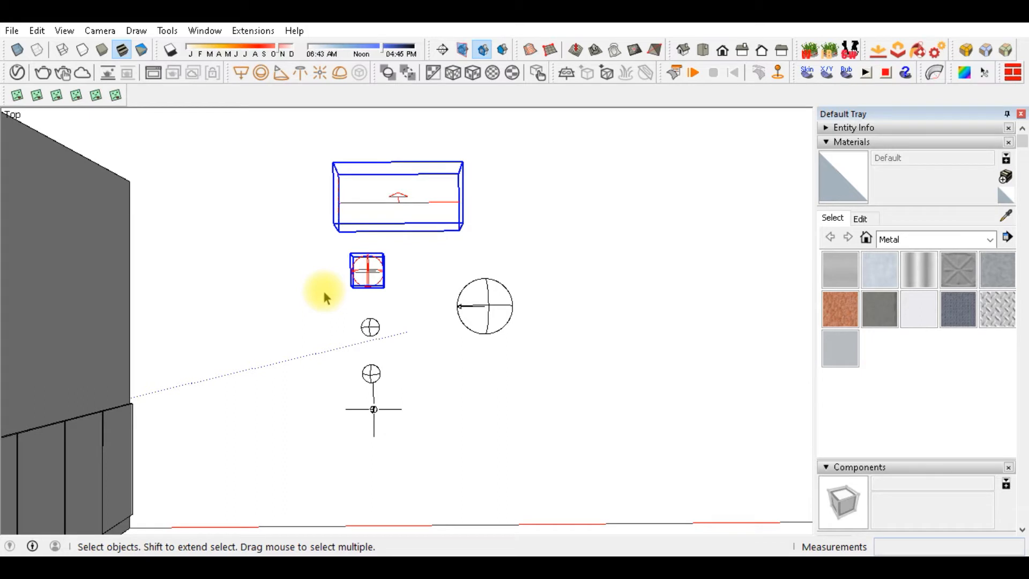
{"action": "left_click", "coordinate": [323, 288]}
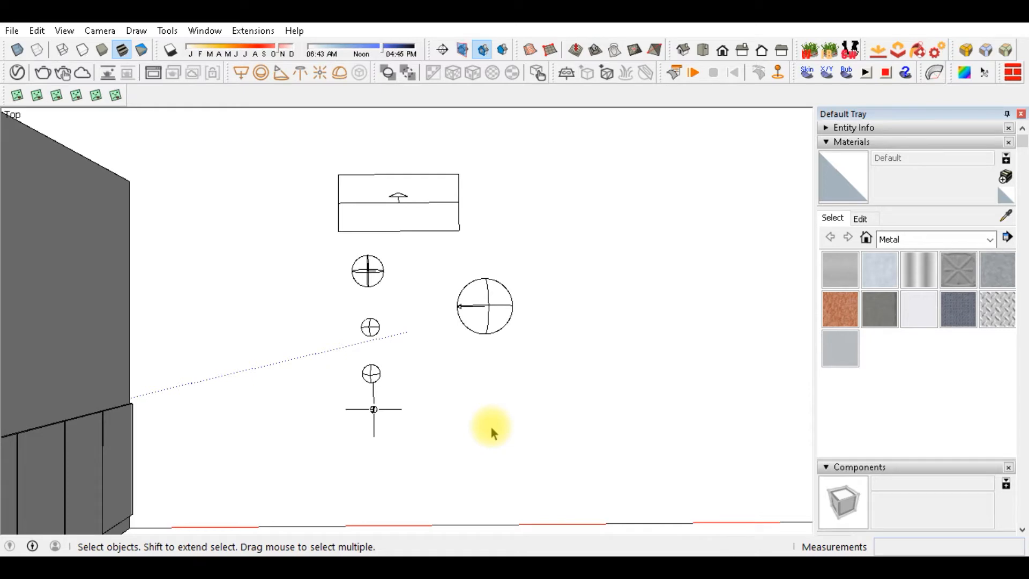
Step: Review the parameters of the dome, omni, rectangle and sphere lights in the V-Ray Asset Editor
{"action": "middle_click_drag", "start_coordinate": [490, 423], "coordinate": [322, 134]}
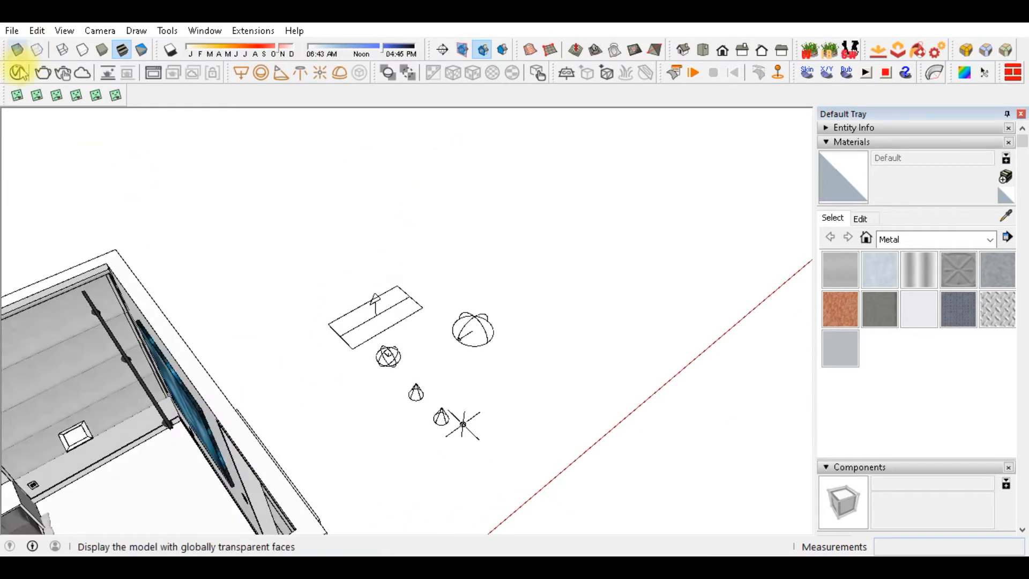
{"action": "left_click", "coordinate": [18, 70]}
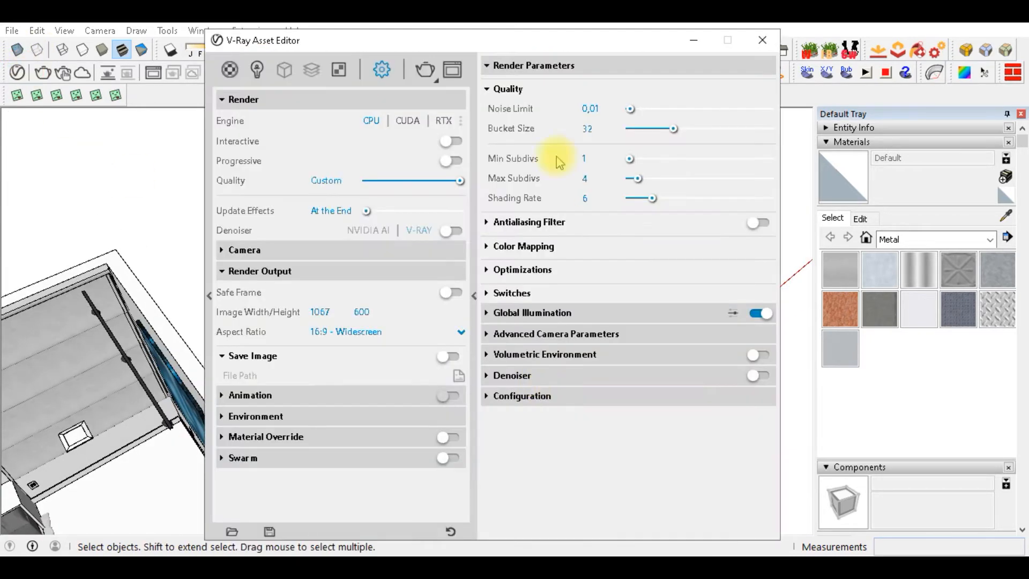
{"action": "left_click", "coordinate": [255, 71]}
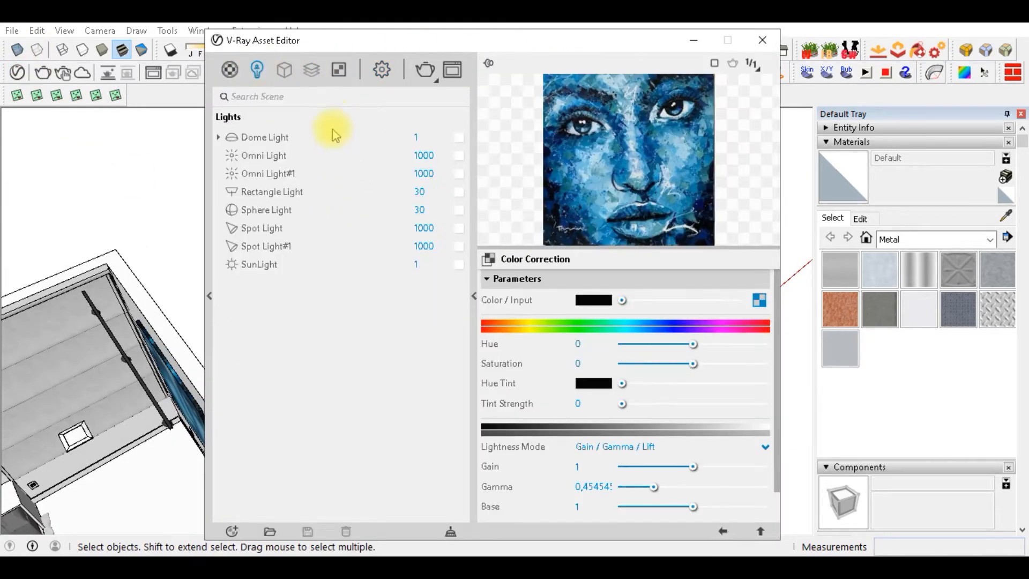
{"action": "left_click", "coordinate": [265, 141]}
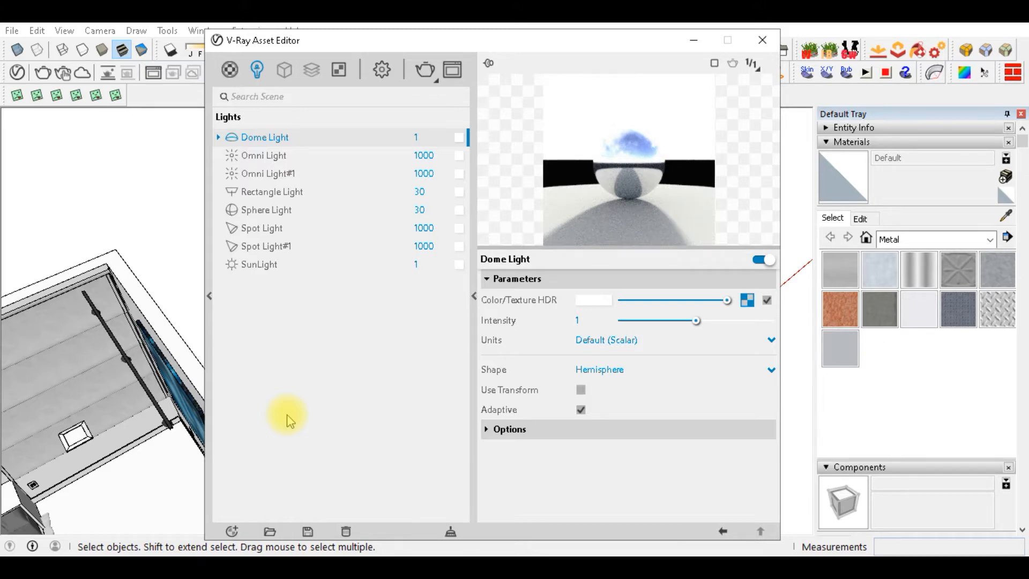
{"action": "key", "text": "Down"}
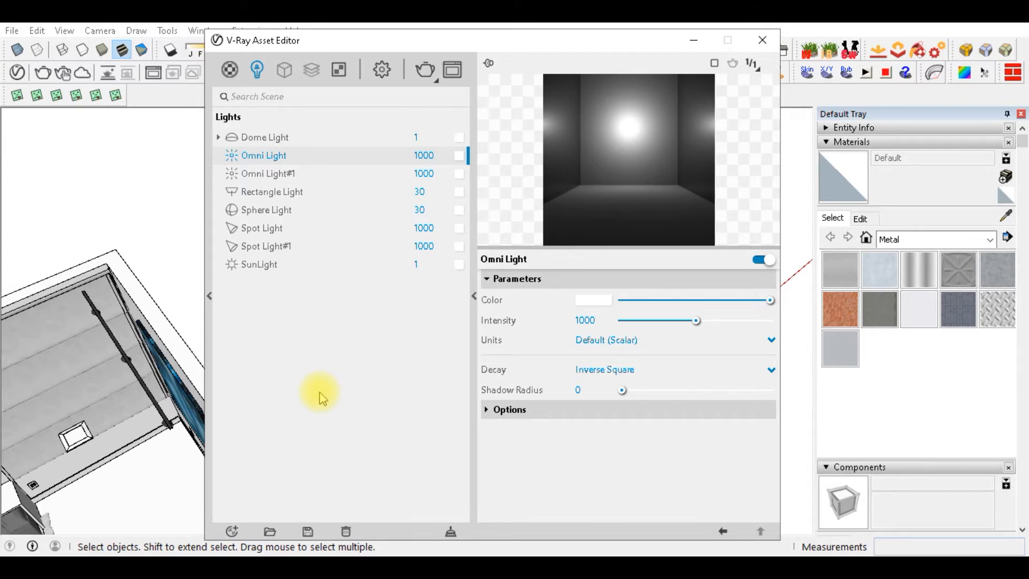
{"action": "left_click", "coordinate": [284, 192]}
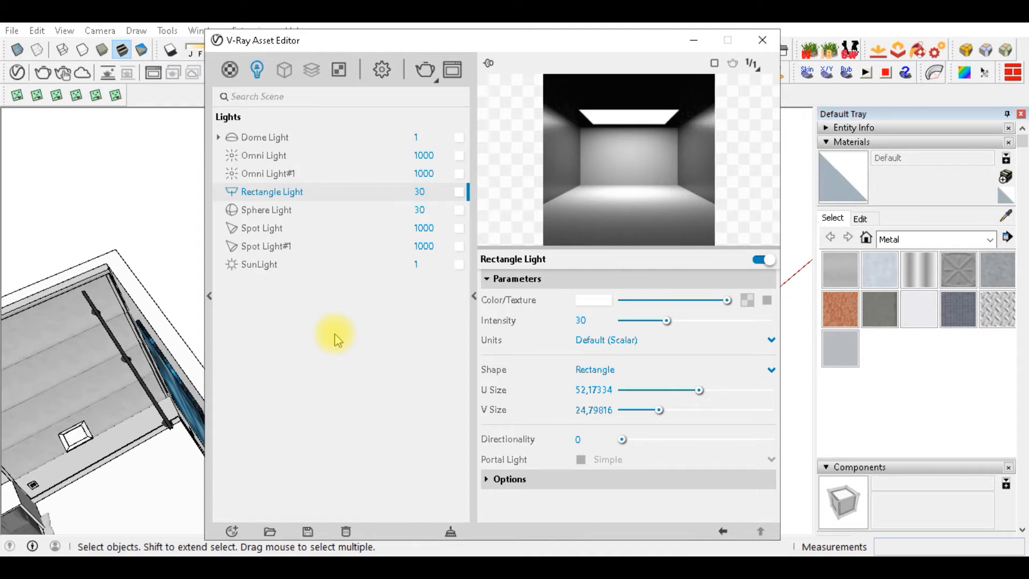
{"action": "left_click", "coordinate": [304, 212]}
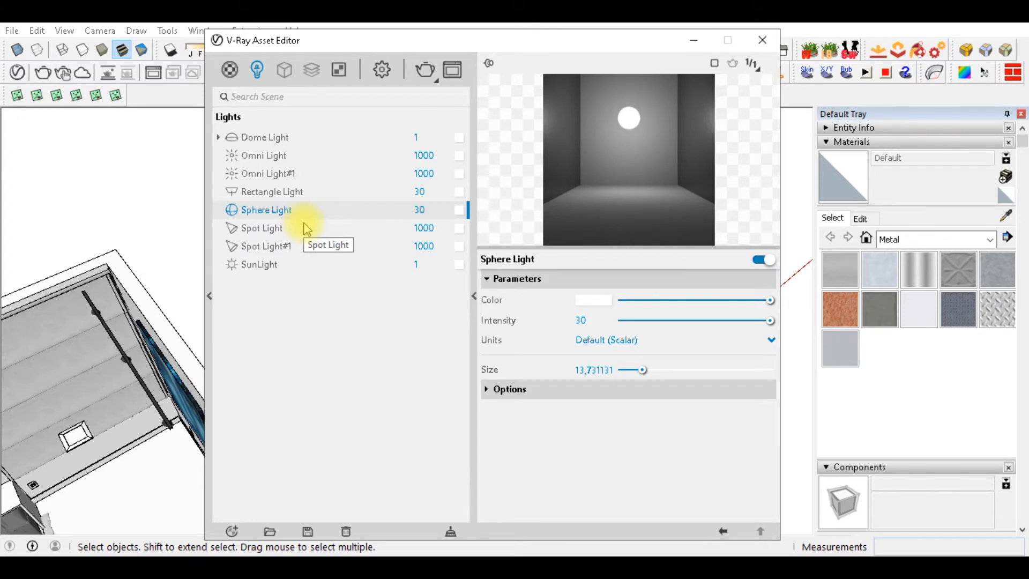
{"action": "left_click", "coordinate": [262, 155]}
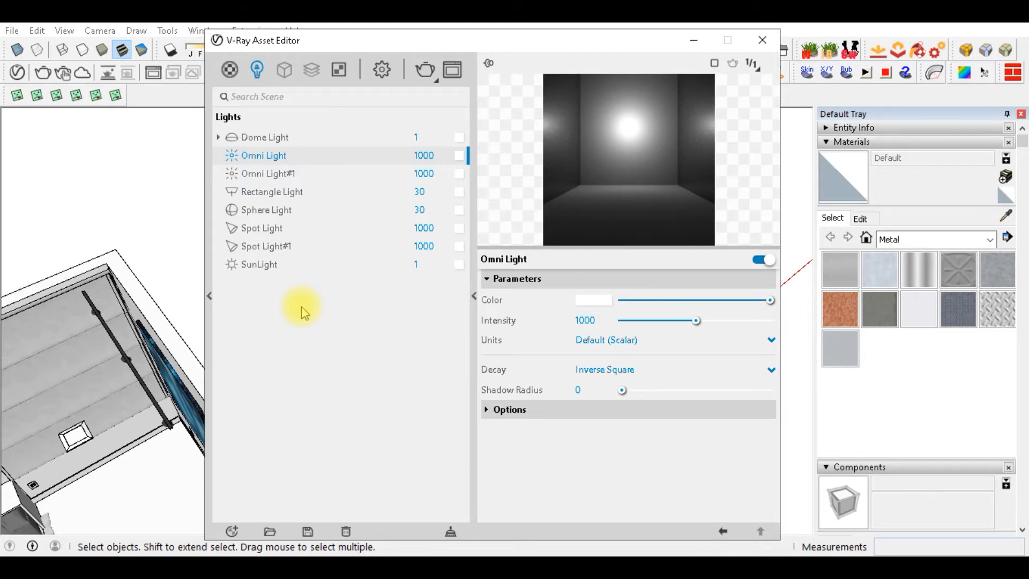
Step: Review the spot light's parameters and close the V-Ray Asset Editor
{"action": "left_click", "coordinate": [271, 228]}
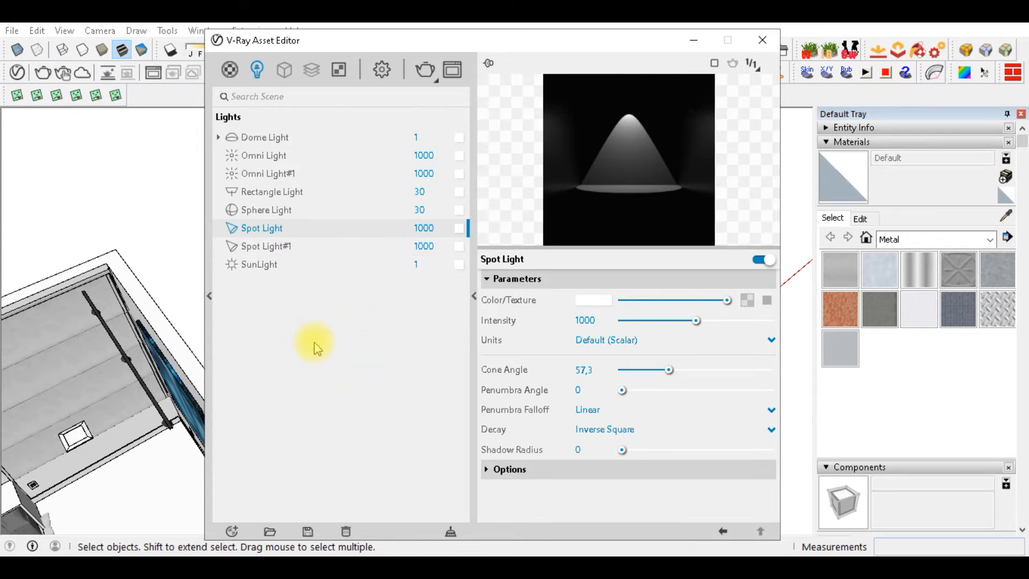
{"action": "left_click_drag", "start_coordinate": [433, 48], "coordinate": [474, 48]}
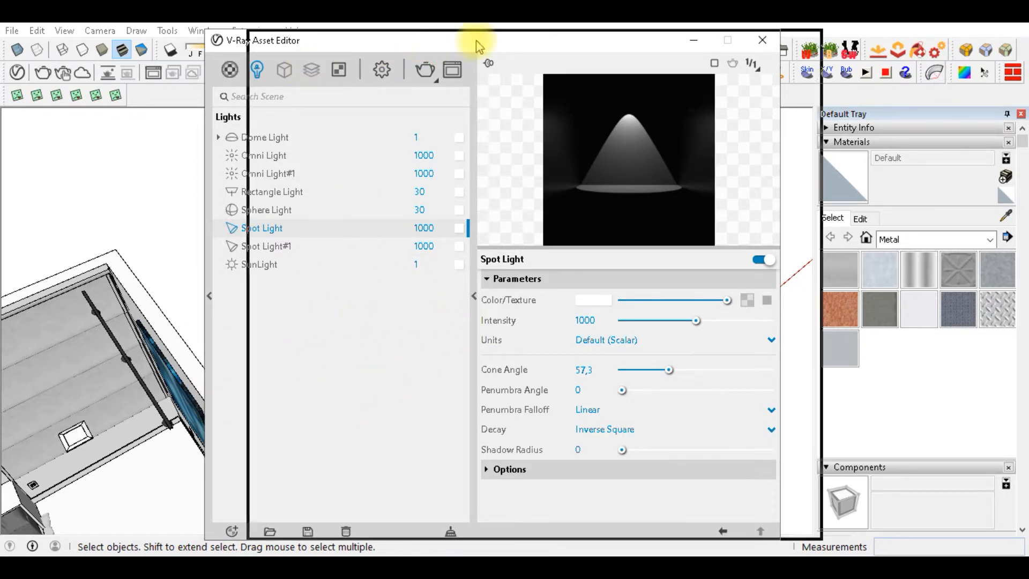
{"action": "left_click", "coordinate": [805, 41]}
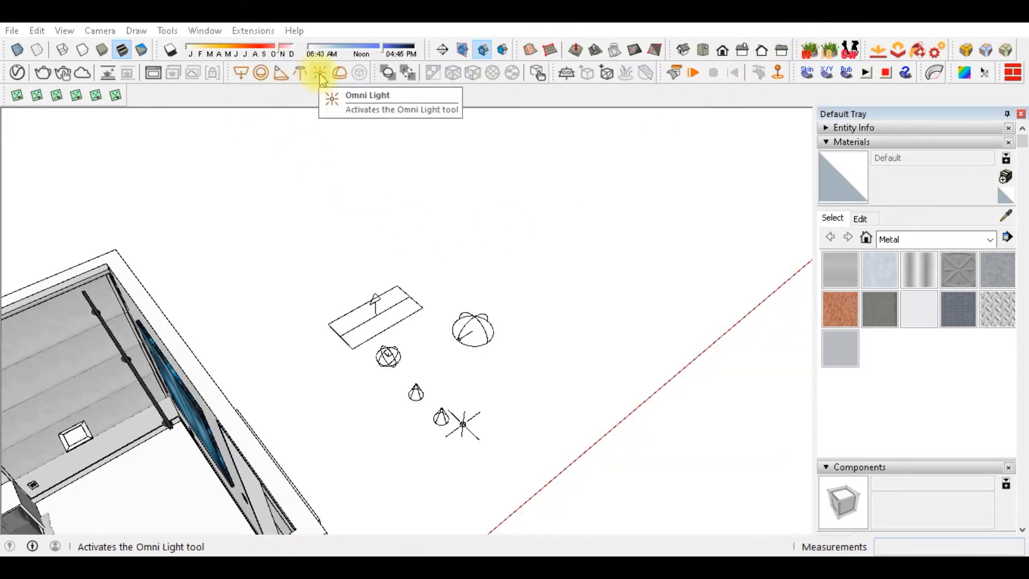
Step: Place an IES light beside the spot and omni lights, using Nice.IES from the IES LIGHTS folder in BIBLIOTECA
{"action": "left_click", "coordinate": [298, 74]}
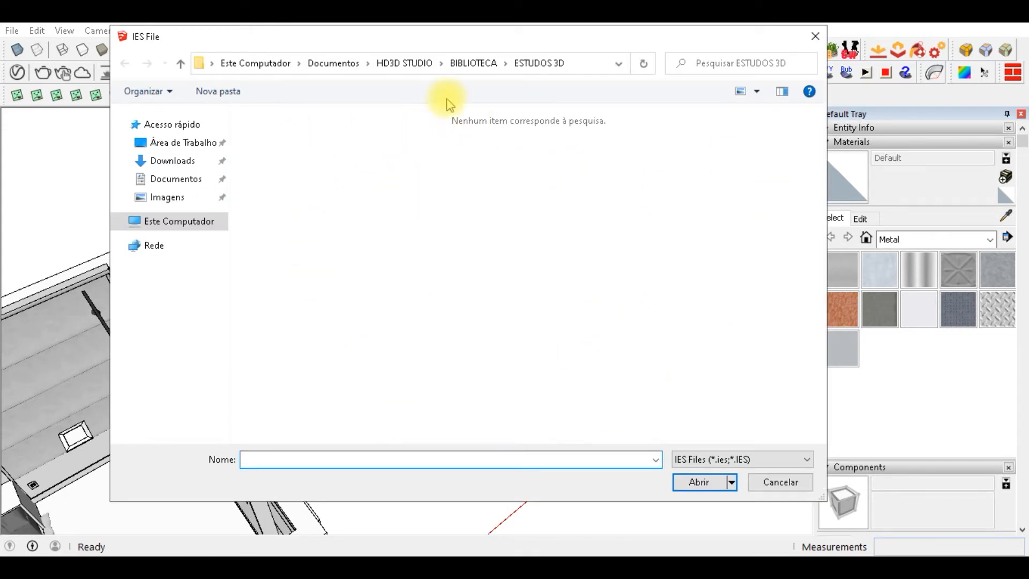
{"action": "left_click", "coordinate": [472, 67]}
{"action": "left_click", "coordinate": [301, 214]}
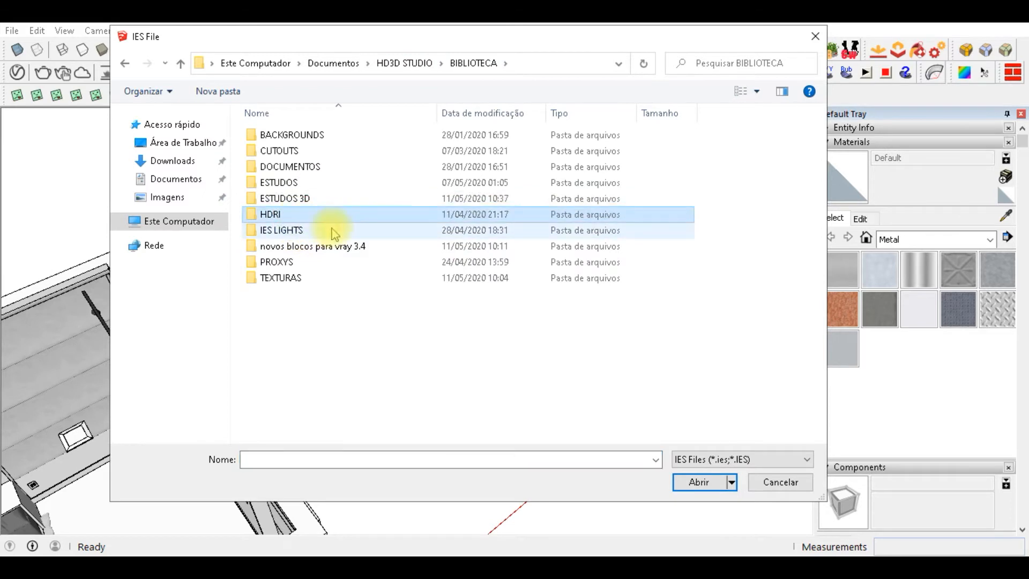
{"action": "double_click", "coordinate": [333, 231]}
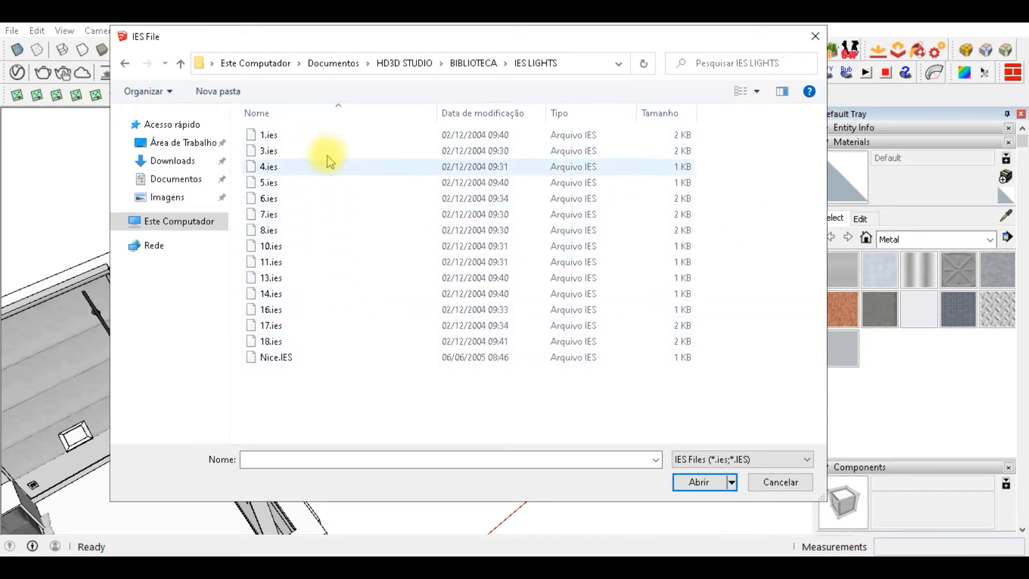
{"action": "double_click", "coordinate": [280, 359]}
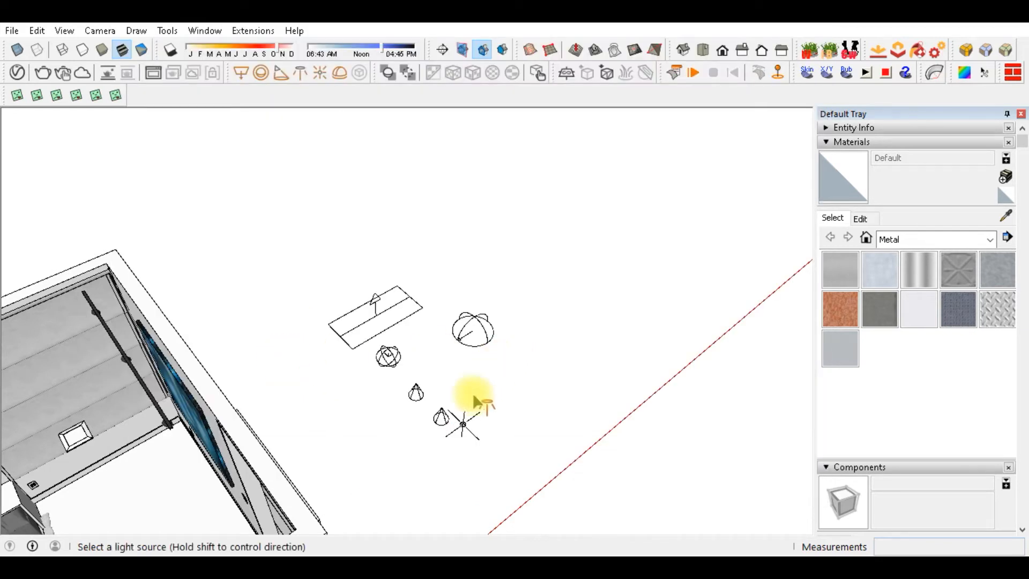
{"action": "left_click", "coordinate": [417, 453]}
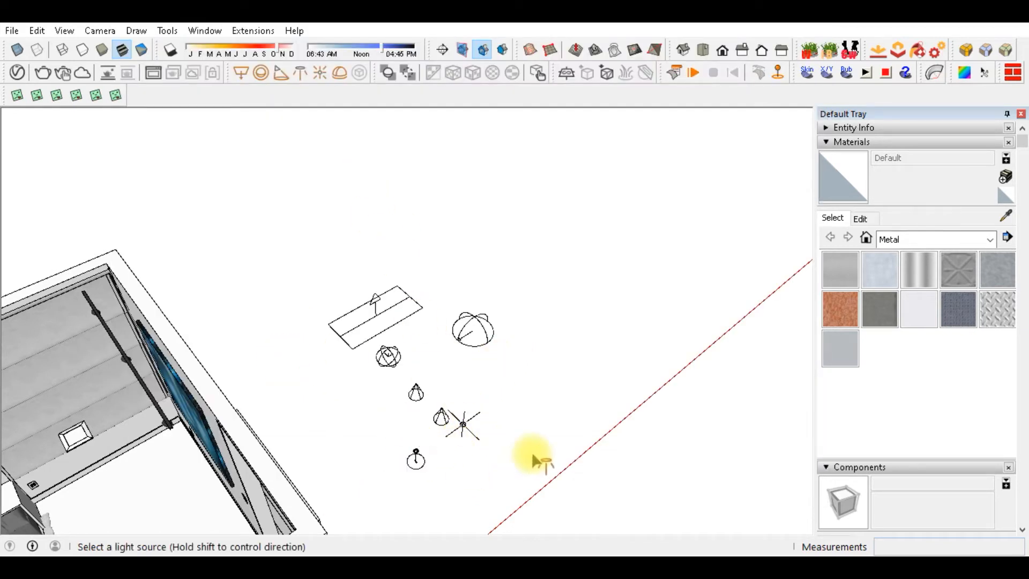
Step: Tint the IES light in the V-Ray Asset Editor a pale warm colour of about R 0,945, G 0,899, B 0,8
{"action": "left_click", "coordinate": [17, 72]}
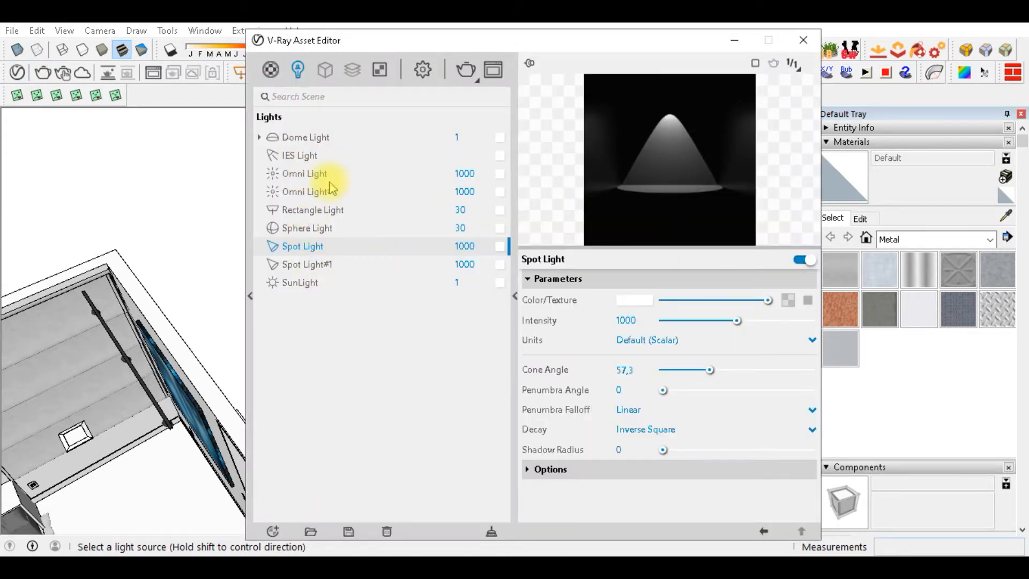
{"action": "left_click", "coordinate": [300, 156]}
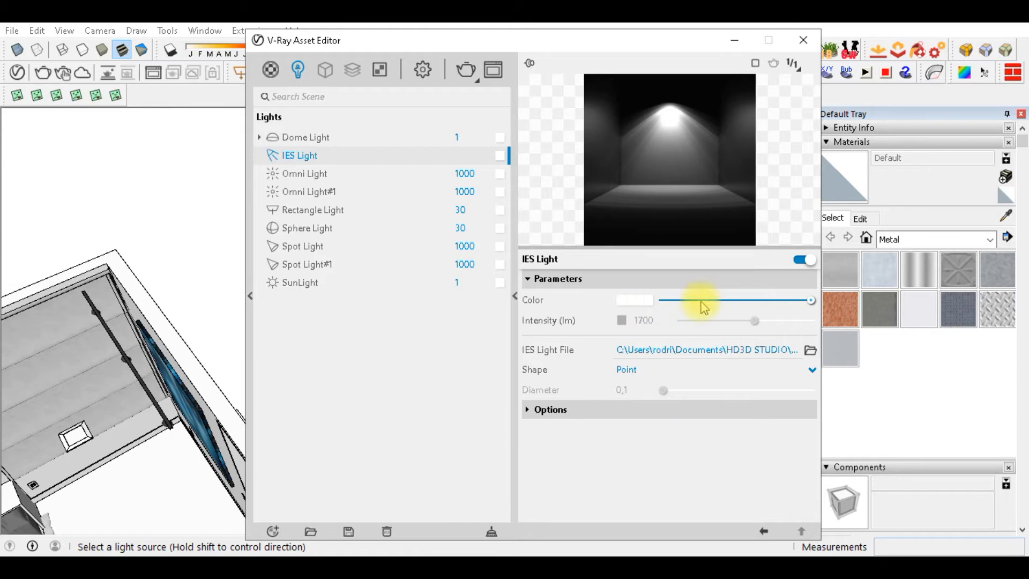
{"action": "left_click", "coordinate": [646, 302]}
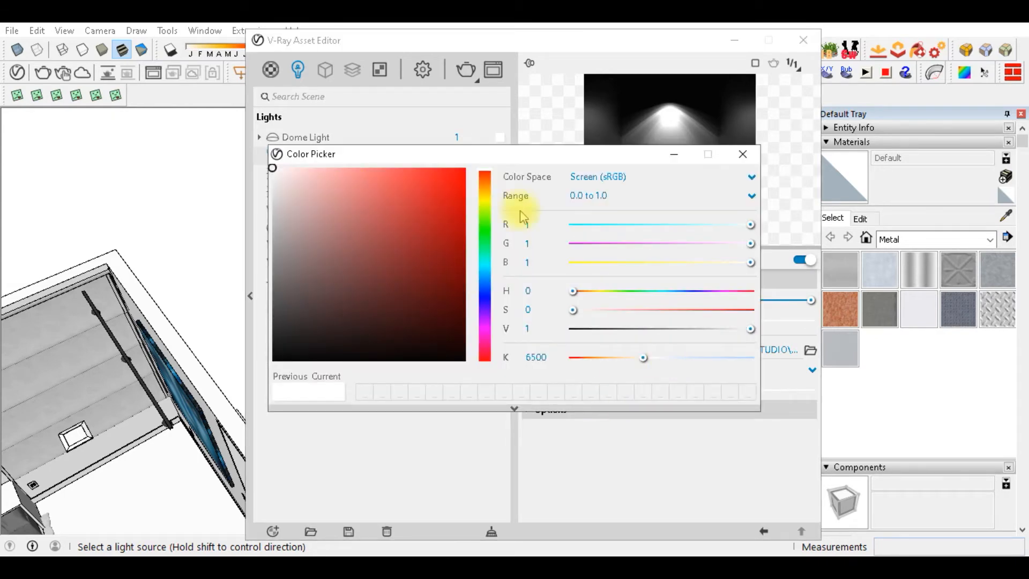
{"action": "left_click", "coordinate": [484, 189]}
{"action": "mouse_move", "coordinate": [430, 196]}
{"action": "left_mouse_down"}
{"action": "mouse_move", "coordinate": [345, 186]}
{"action": "mouse_move", "coordinate": [366, 217]}
{"action": "left_mouse_up"}
{"action": "left_click_drag", "start_coordinate": [543, 158], "coordinate": [538, 222]}
{"action": "mouse_move", "coordinate": [407, 241]}
{"action": "left_mouse_down"}
{"action": "mouse_move", "coordinate": [340, 250]}
{"action": "mouse_move", "coordinate": [397, 246]}
{"action": "mouse_move", "coordinate": [343, 232]}
{"action": "mouse_move", "coordinate": [298, 243]}
{"action": "left_mouse_up"}
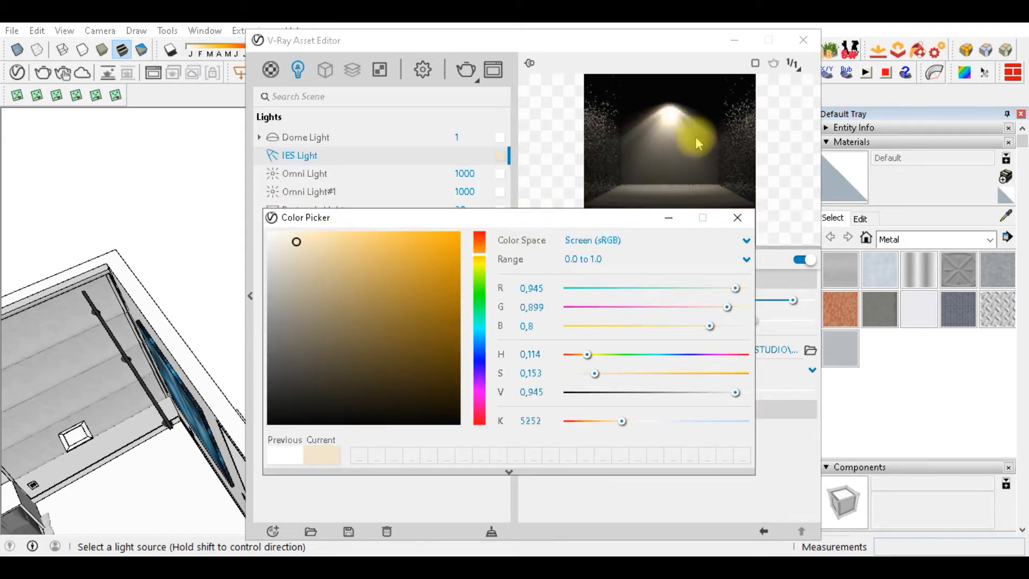
Step: Refine the IES light's colour to about R 0,972, G 0,921, B 0,796 and store it in the first custom swatch
{"action": "left_click", "coordinate": [310, 245]}
{"action": "left_click_drag", "start_coordinate": [310, 245], "coordinate": [303, 246]}
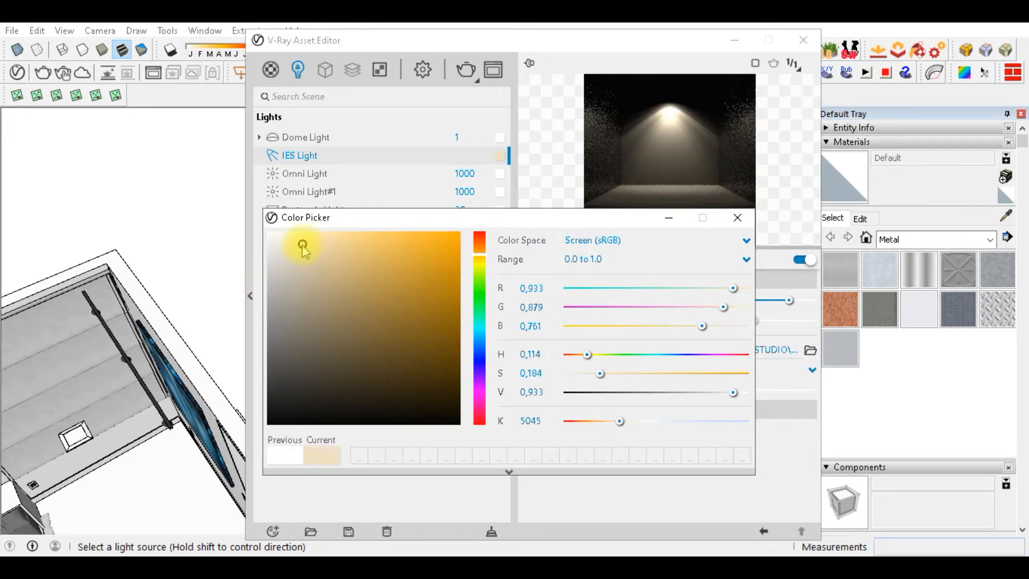
{"action": "left_click_drag", "start_coordinate": [303, 248], "coordinate": [298, 239]}
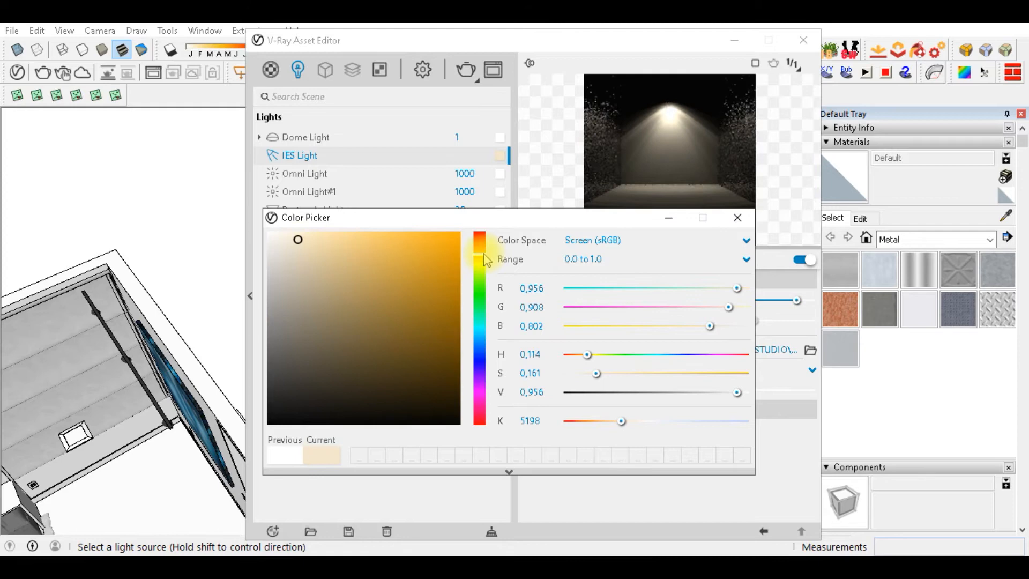
{"action": "left_click", "coordinate": [482, 256]}
{"action": "left_click", "coordinate": [299, 241]}
{"action": "left_click_drag", "start_coordinate": [299, 240], "coordinate": [302, 237]}
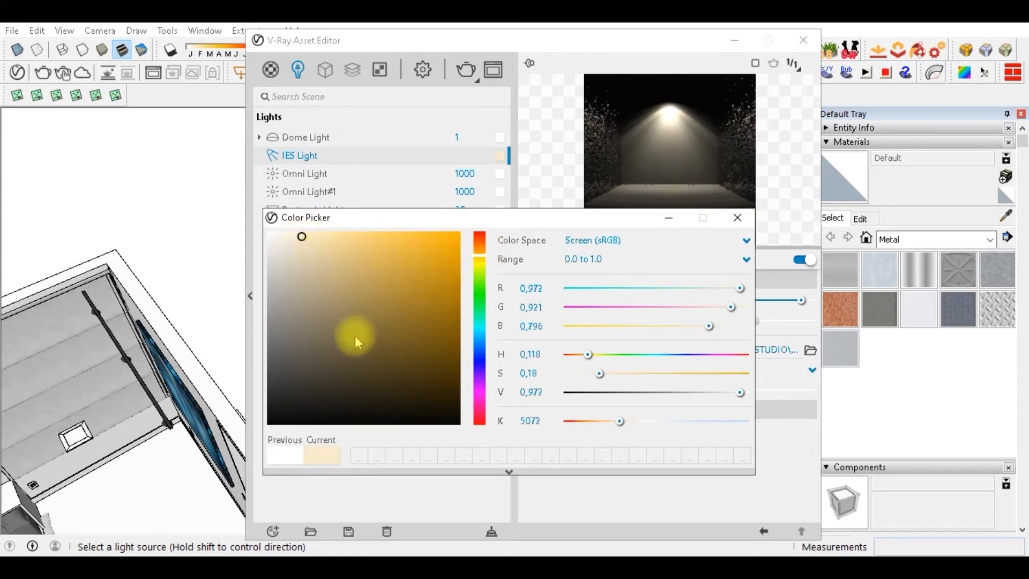
{"action": "right_click", "coordinate": [358, 455]}
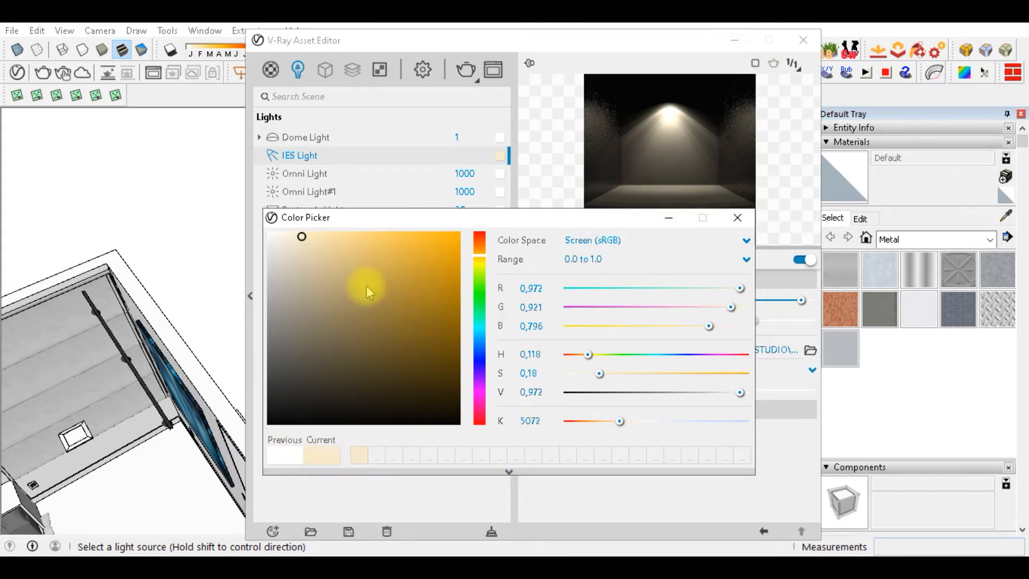
Step: Try a stronger yellow tint on the IES light, about R 0,914, G 0,917, B 0,662
{"action": "left_click", "coordinate": [480, 264]}
{"action": "left_click", "coordinate": [415, 254]}
{"action": "left_click_drag", "start_coordinate": [418, 254], "coordinate": [321, 246]}
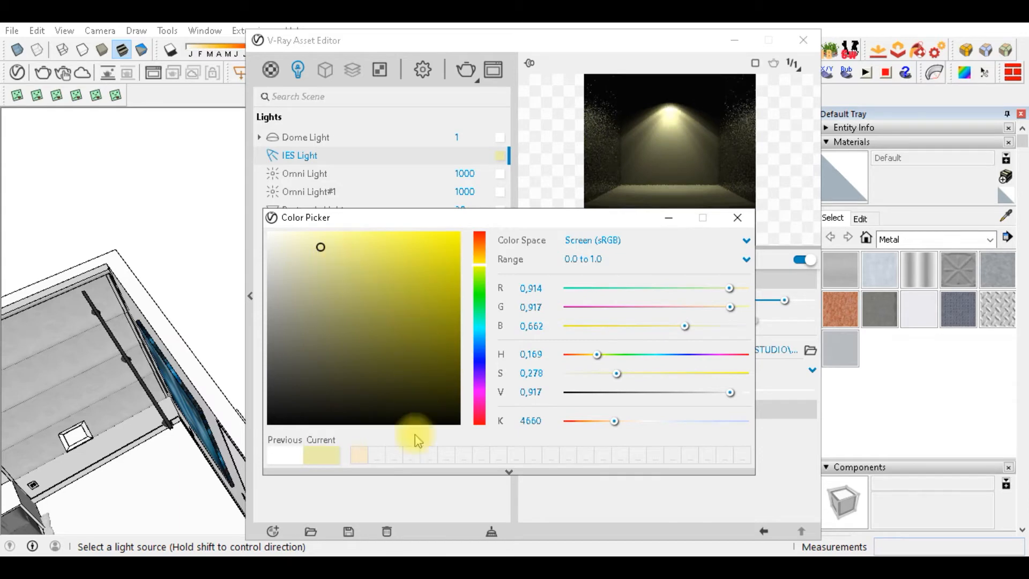
Step: Reapply the saved warm swatch to the IES light and close the colour picker
{"action": "left_click", "coordinate": [361, 457]}
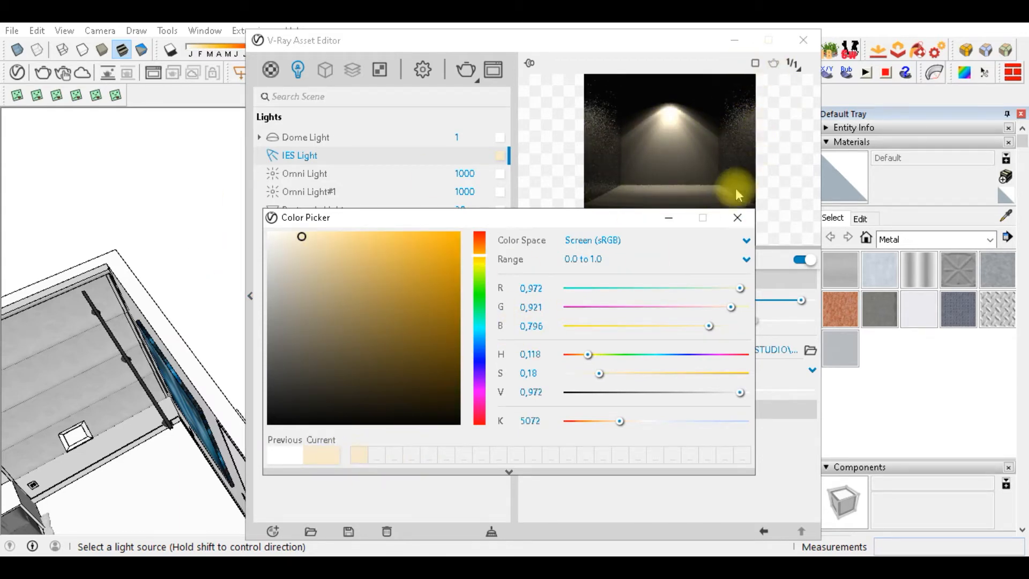
{"action": "left_click", "coordinate": [738, 217]}
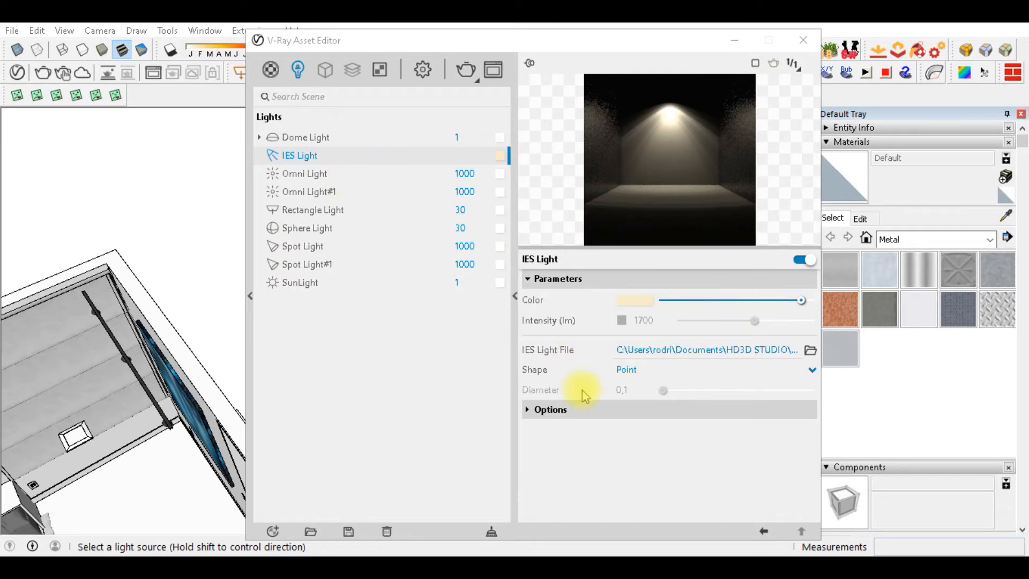
Step: Enable the IES light's intensity override and set it to 9000 lm
{"action": "left_click", "coordinate": [622, 320]}
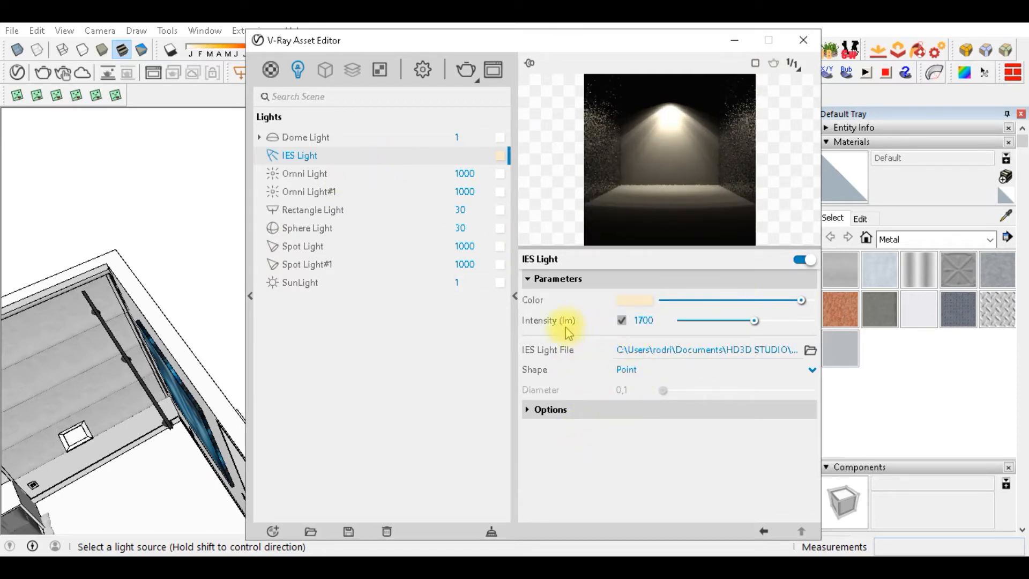
{"action": "left_click", "coordinate": [644, 321]}
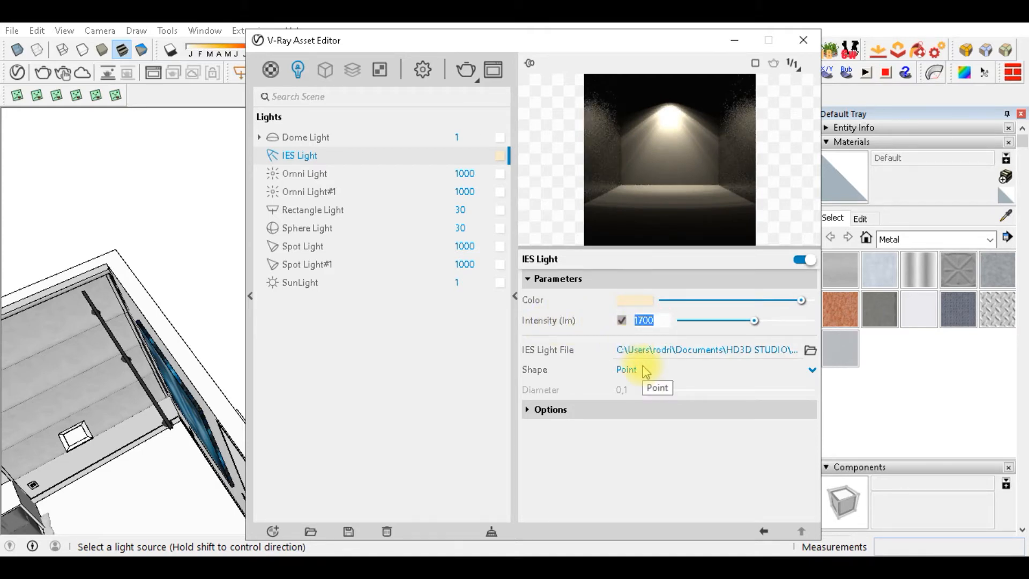
{"action": "type", "text": "9000"}
{"action": "key", "text": "Return"}
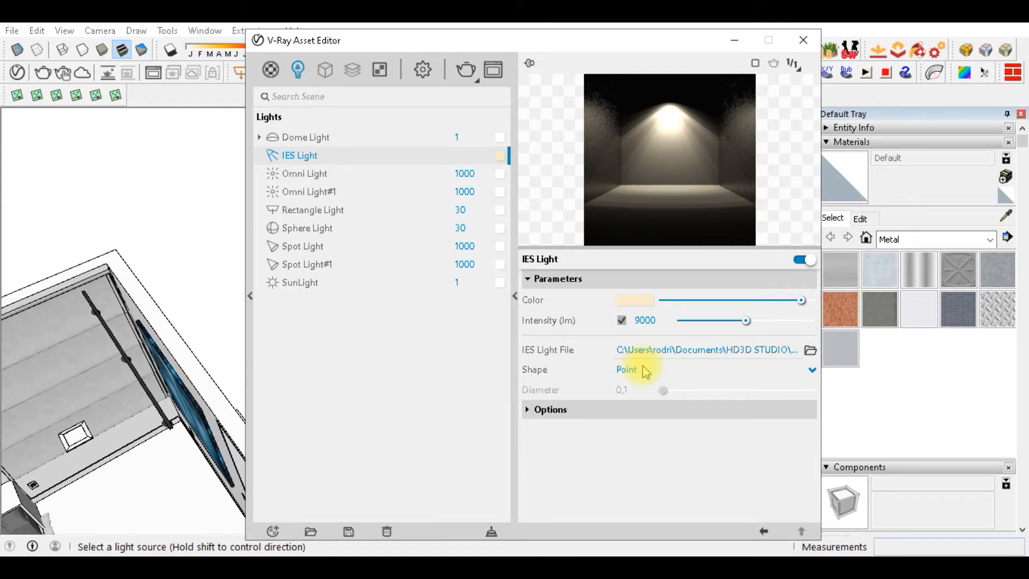
Step: Examine the IES light's shadow, diffuse and specular options, switching Affect Specular off and back on
{"action": "left_click", "coordinate": [538, 410]}
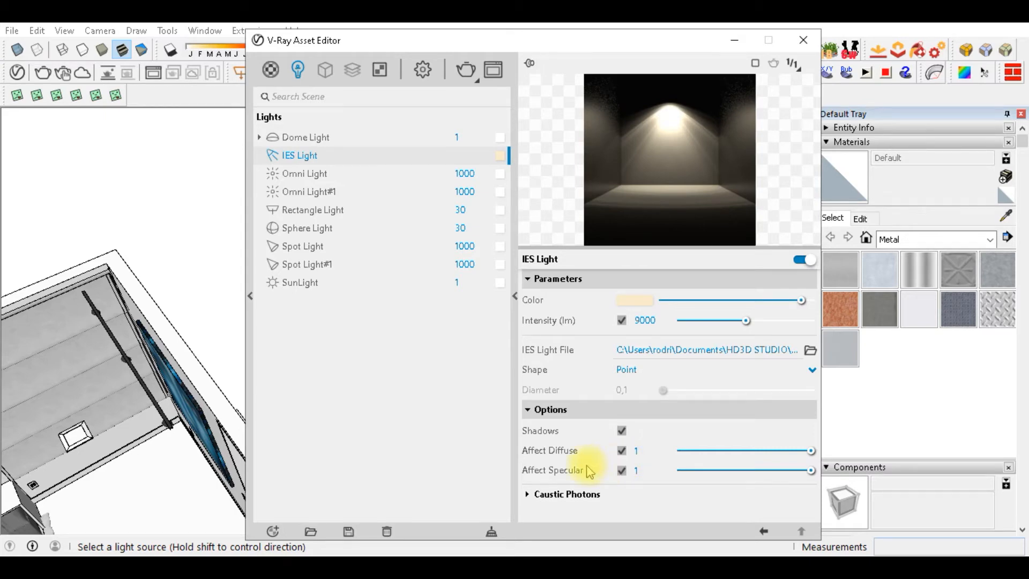
{"action": "left_click", "coordinate": [623, 471]}
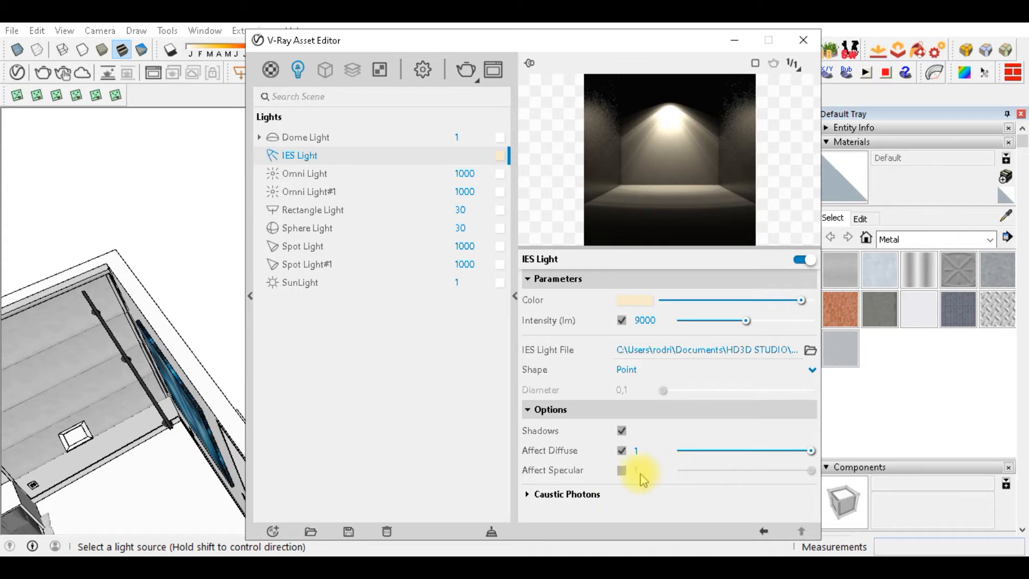
{"action": "left_click", "coordinate": [622, 471]}
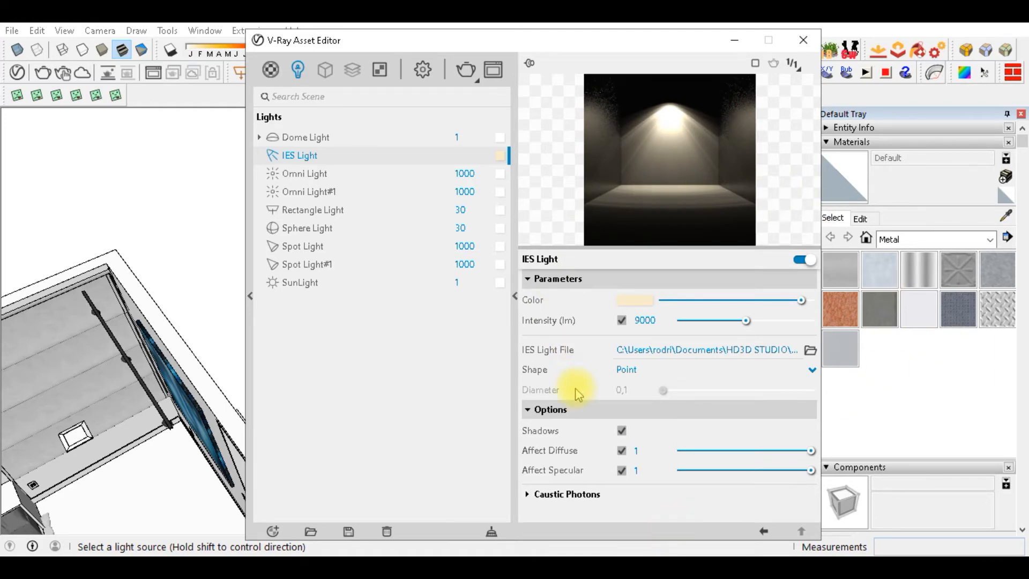
{"action": "mouse_move", "coordinate": [585, 373]}
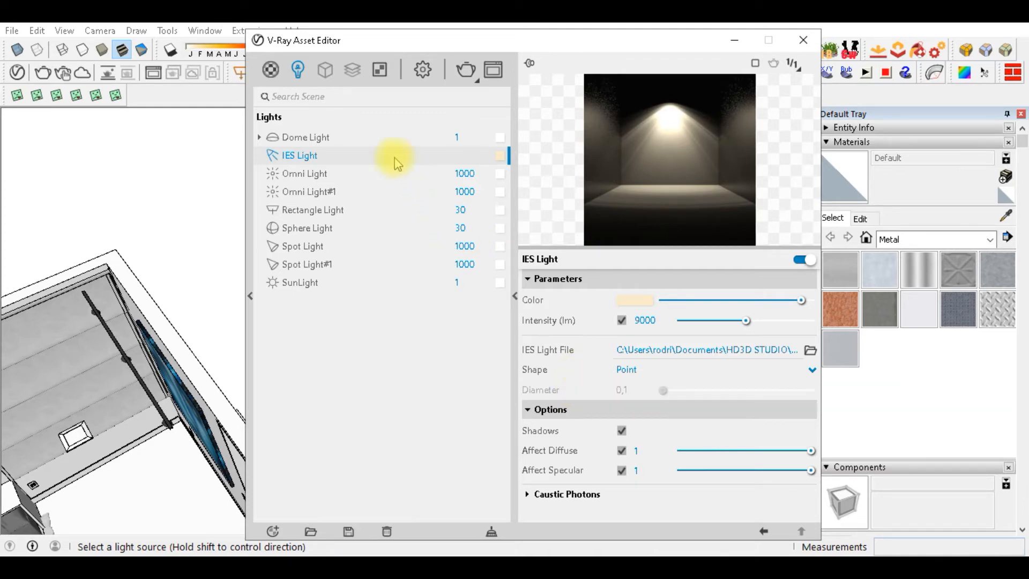
Step: Apply the saved warm colour swatch to the first omni light
{"action": "left_click", "coordinate": [343, 182]}
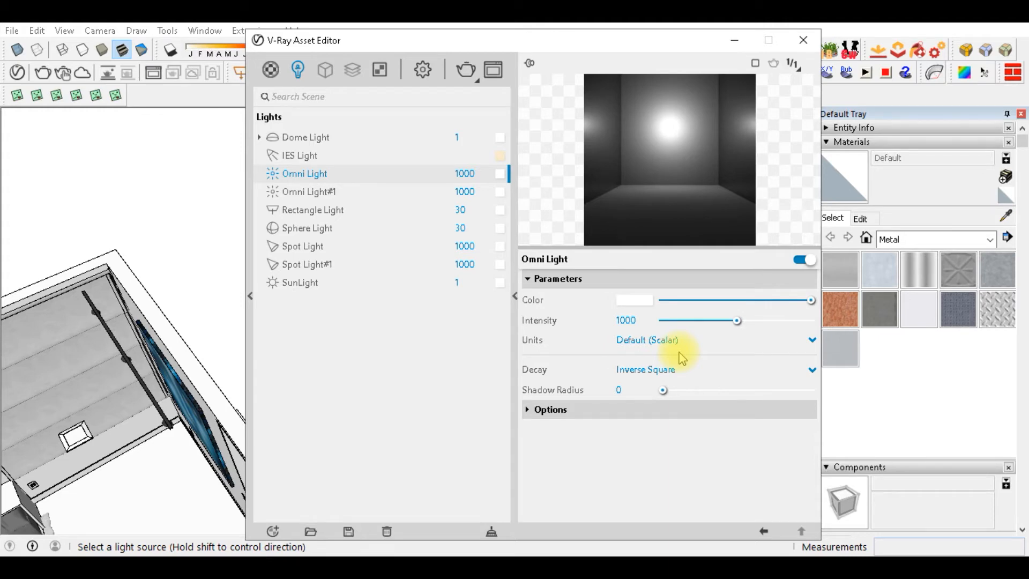
{"action": "left_click", "coordinate": [633, 299]}
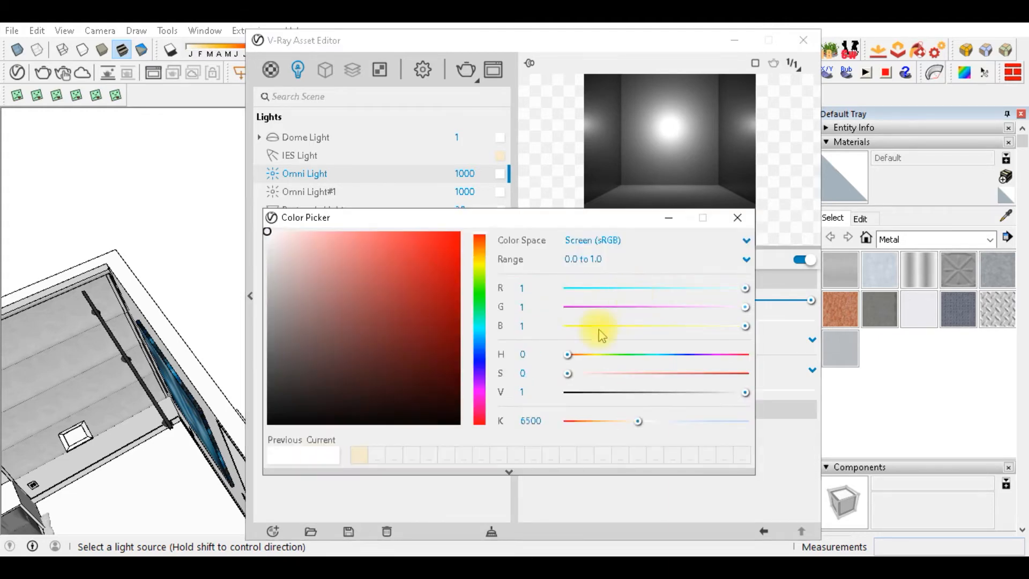
{"action": "left_click", "coordinate": [359, 455]}
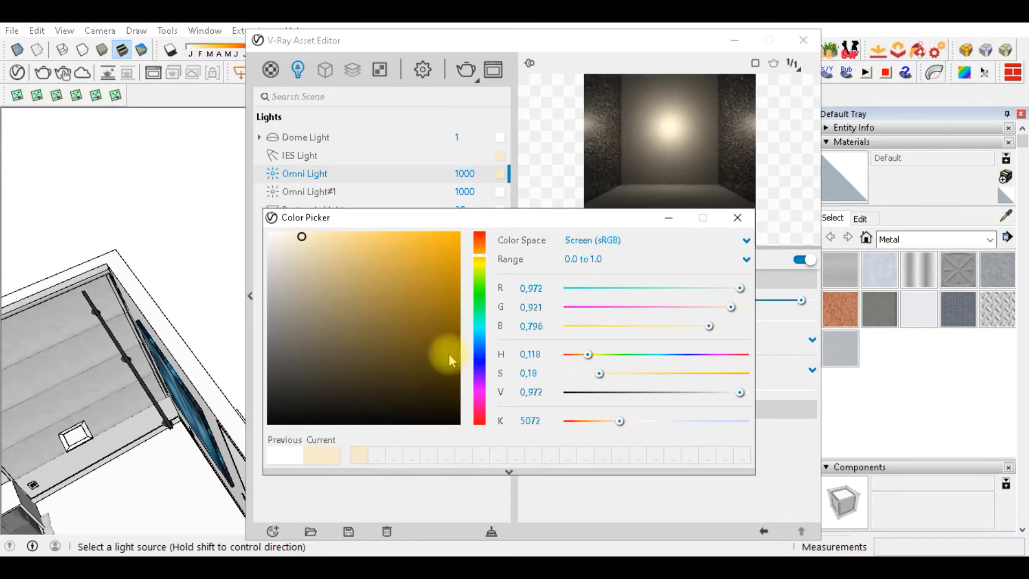
{"action": "left_click", "coordinate": [737, 217]}
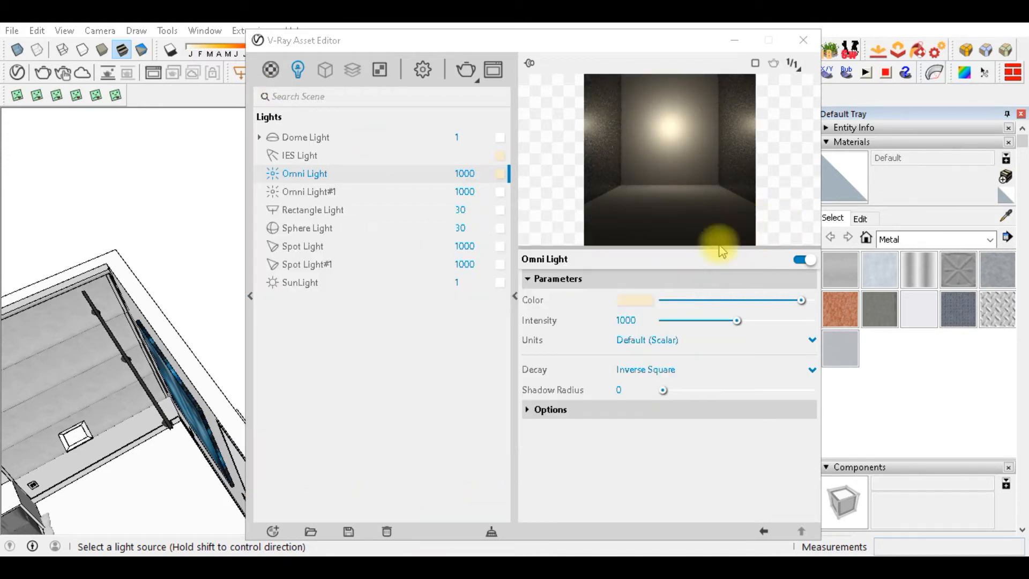
Step: Store the first omni light's warm colour in the first swatch again and copy the colour to Omni Light#1
{"action": "left_click", "coordinate": [644, 306]}
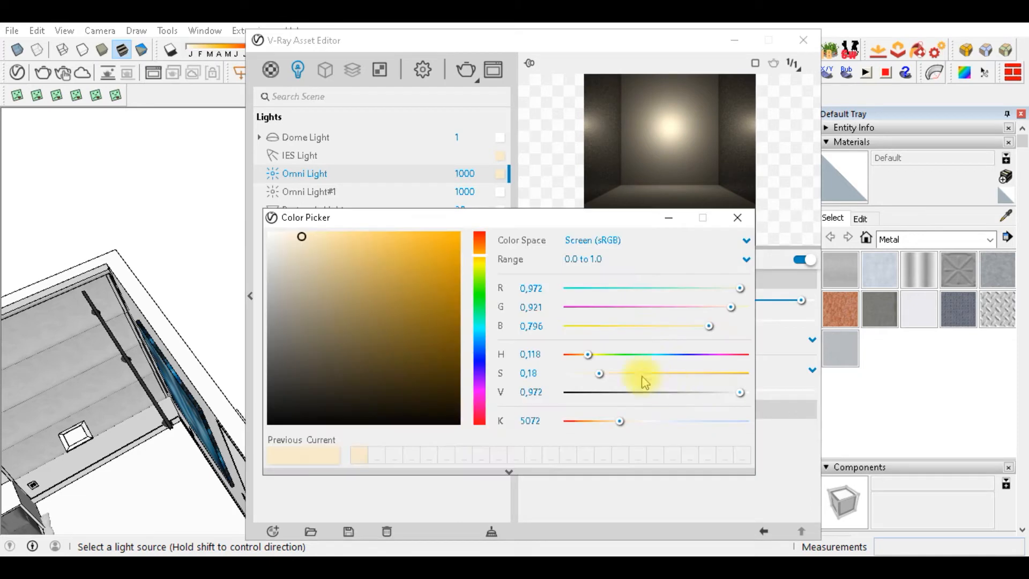
{"action": "right_click", "coordinate": [361, 457]}
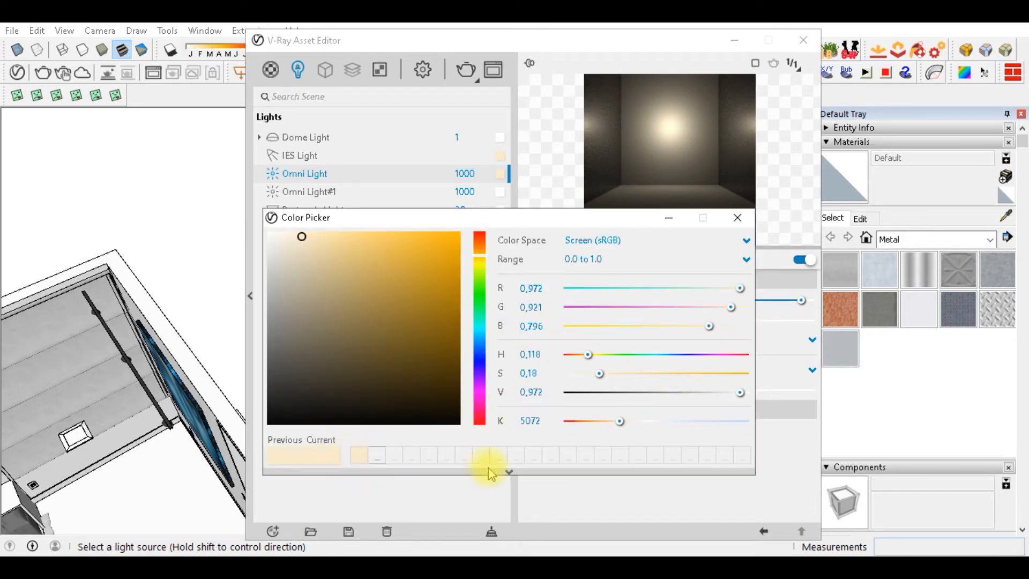
{"action": "left_click", "coordinate": [736, 218]}
{"action": "mouse_move", "coordinate": [503, 179]}
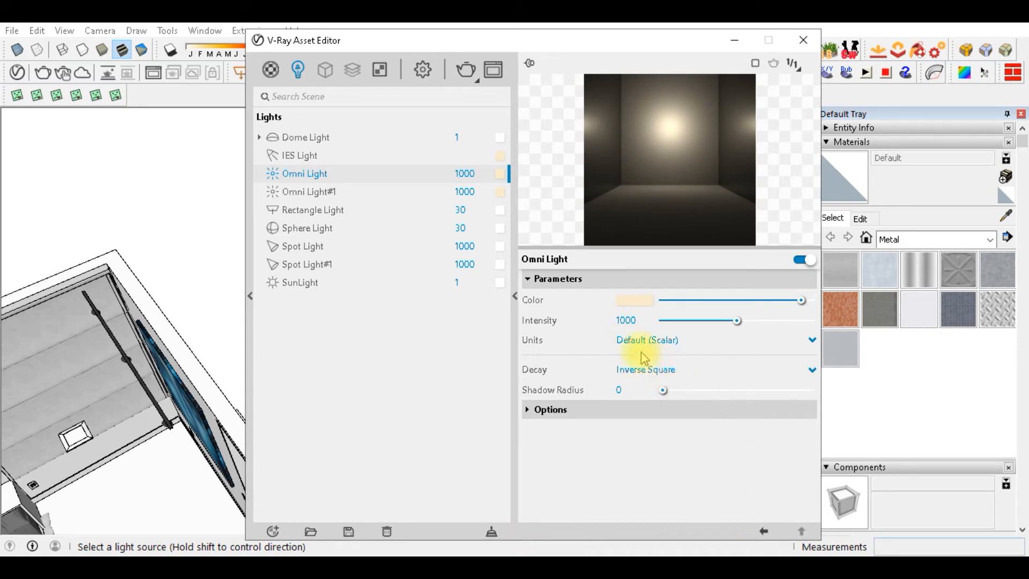
Step: Set the first omni light's decay to No Decay
{"action": "left_click", "coordinate": [633, 370]}
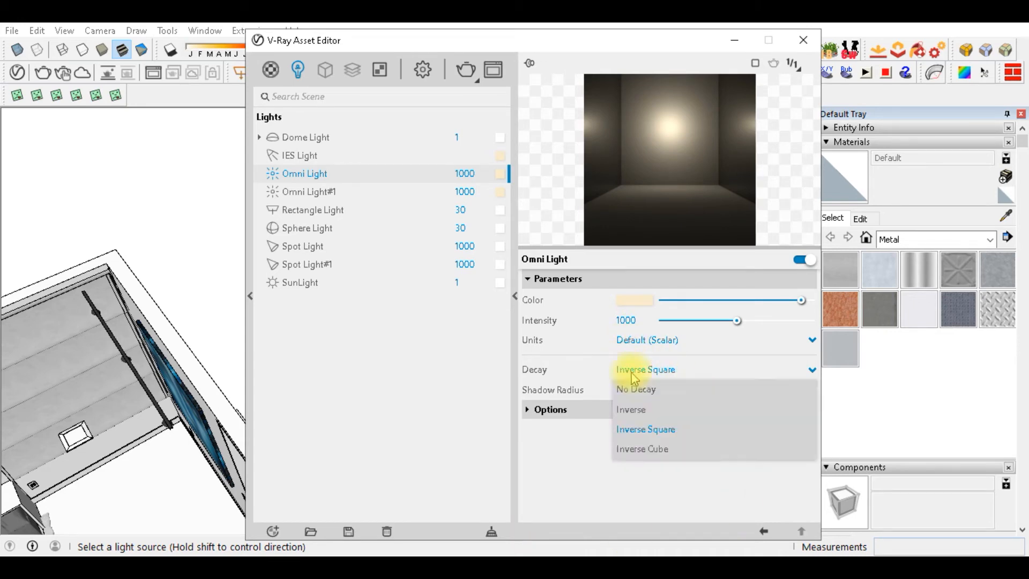
{"action": "left_click", "coordinate": [659, 392]}
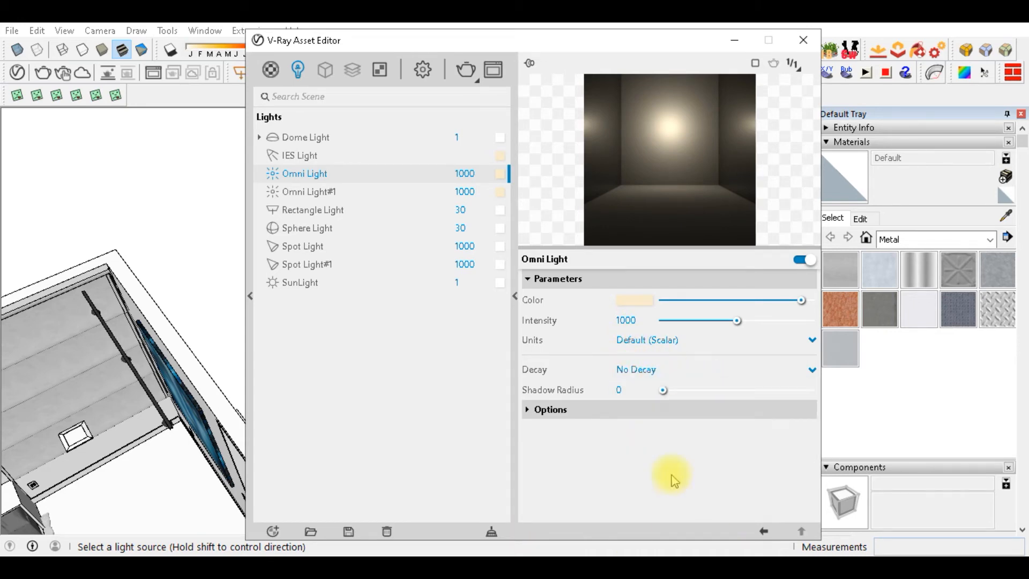
Step: Try the Inverse, Inverse Square and Inverse Cube decay types on the first omni light
{"action": "left_click", "coordinate": [673, 370]}
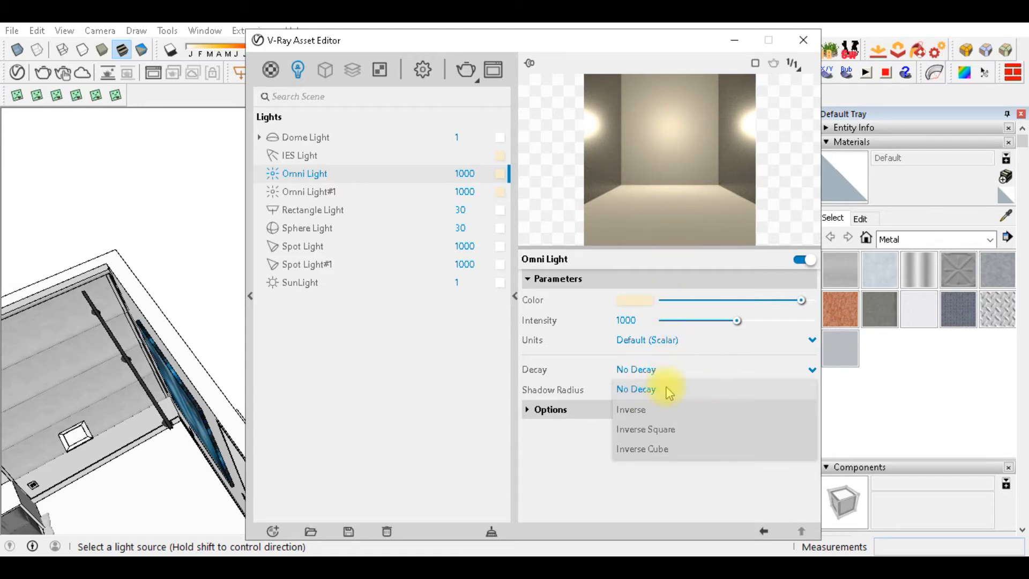
{"action": "left_click", "coordinate": [662, 410]}
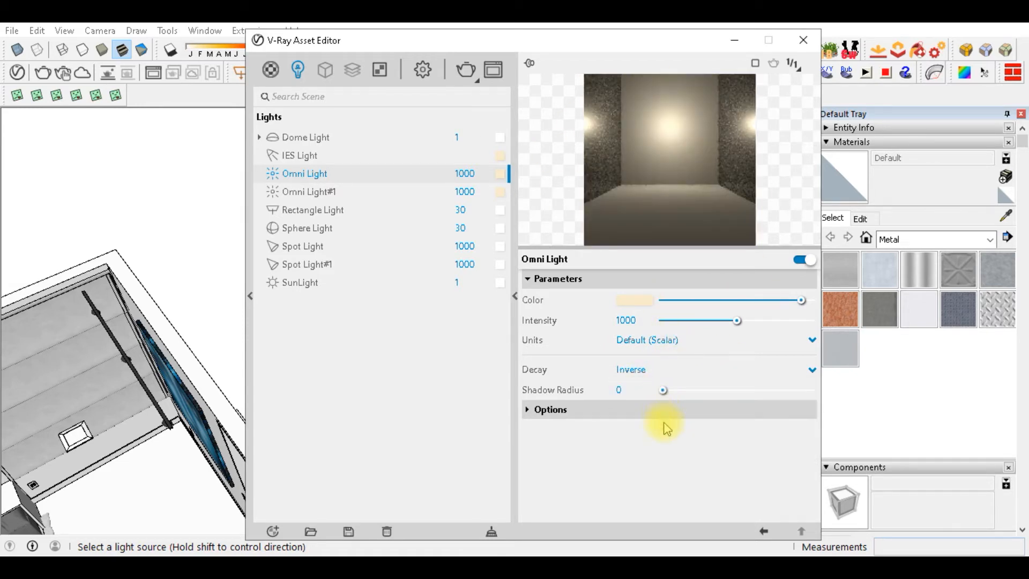
{"action": "left_click", "coordinate": [660, 371]}
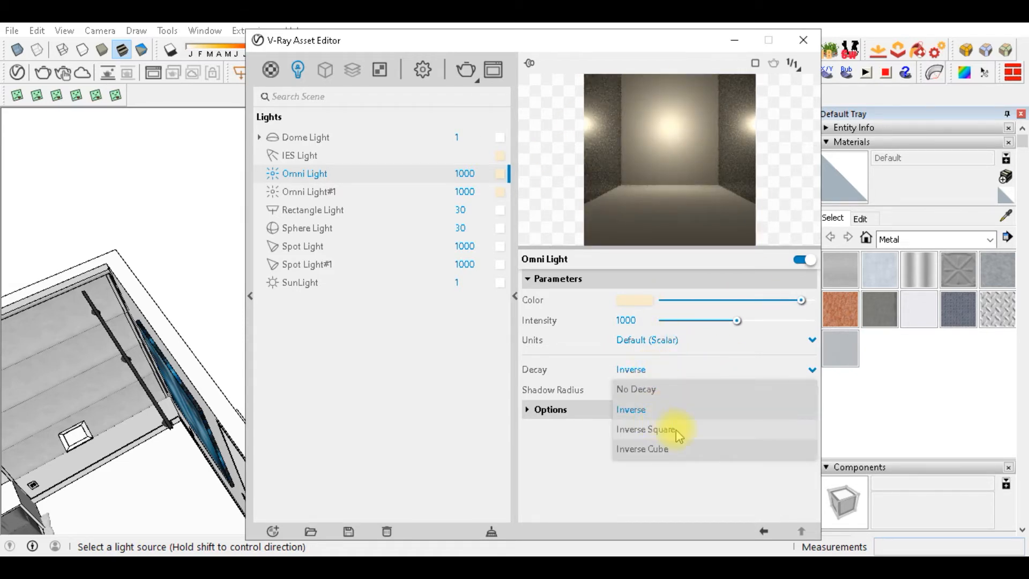
{"action": "left_click", "coordinate": [676, 436]}
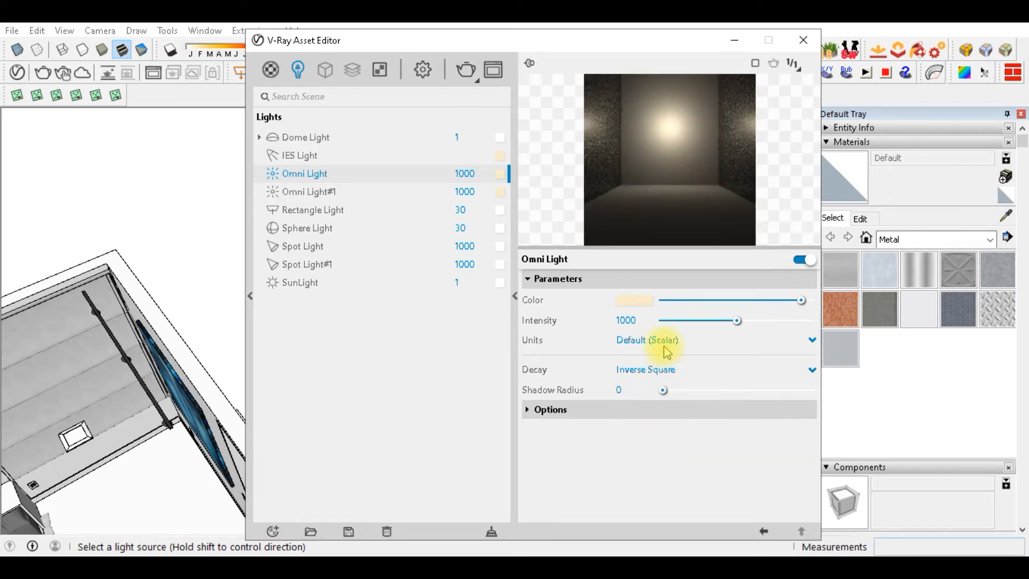
{"action": "left_click", "coordinate": [666, 372]}
{"action": "left_click", "coordinate": [669, 452]}
Step: Set the first omni light's decay to Inverse
{"action": "left_click", "coordinate": [665, 371]}
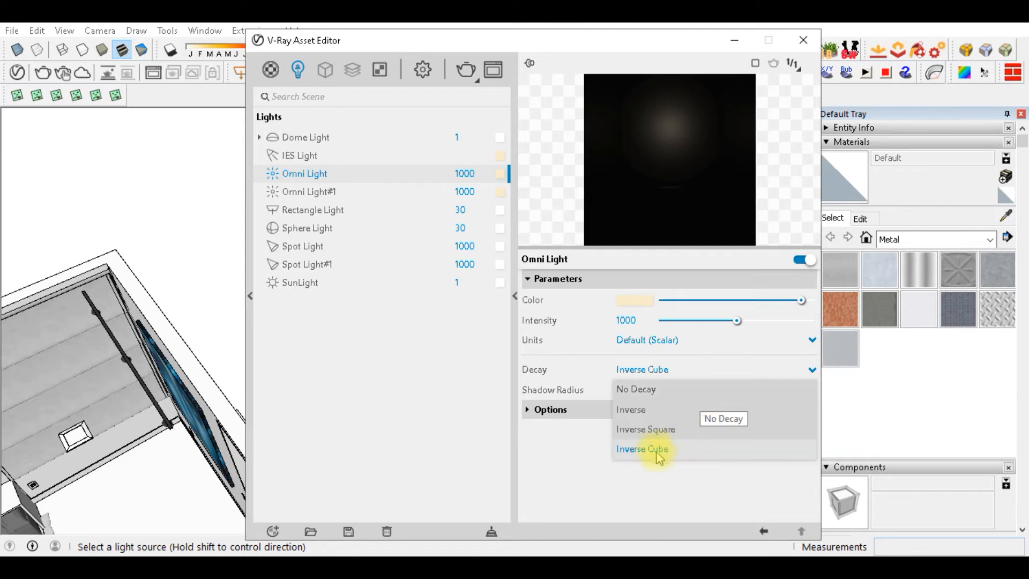
{"action": "left_click", "coordinate": [639, 410]}
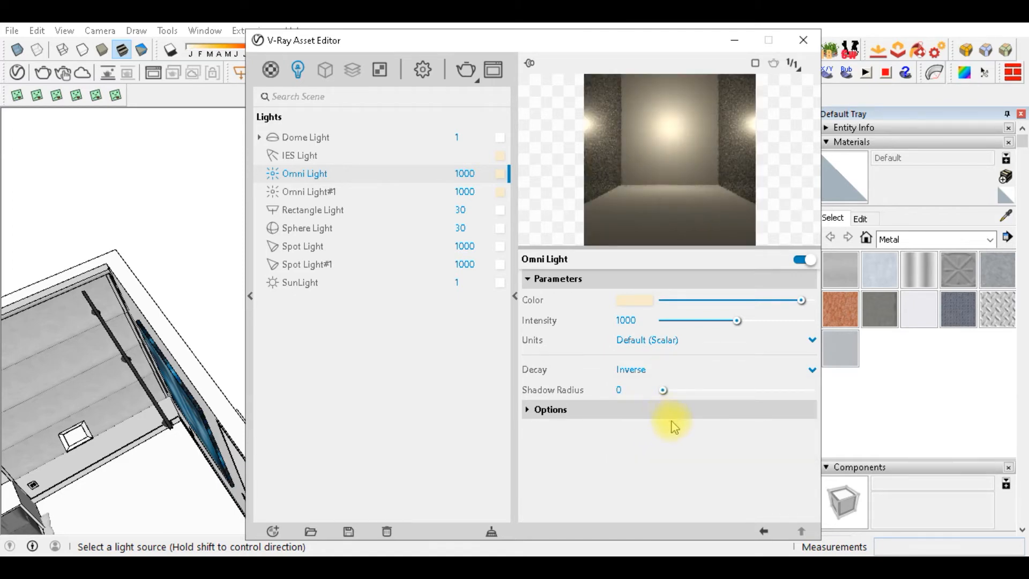
{"action": "left_click", "coordinate": [668, 371]}
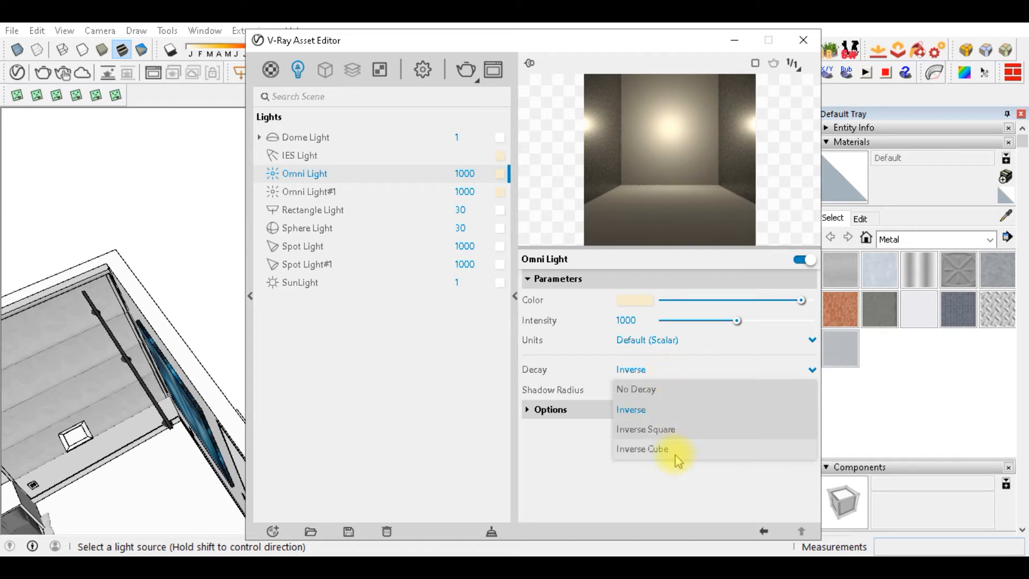
{"action": "left_click", "coordinate": [628, 487]}
Step: Set the first omni light's shadow radius to 20
{"action": "left_click", "coordinate": [633, 391]}
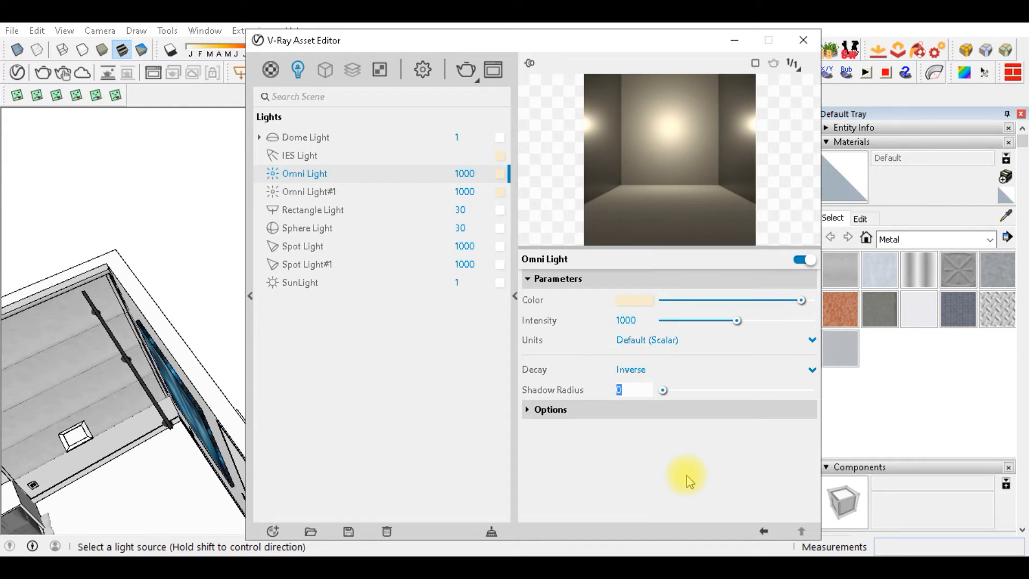
{"action": "type", "text": "20"}
{"action": "key", "text": "Return"}
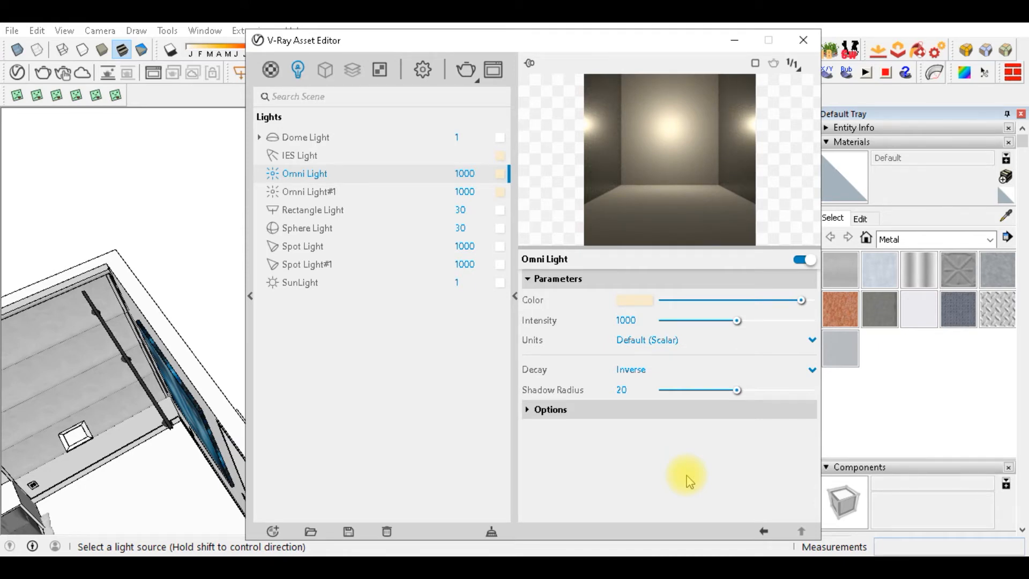
Step: Copy the warm colour from Omni Light#1 to the rectangle light and set its intensity to 100
{"action": "left_click", "coordinate": [328, 214]}
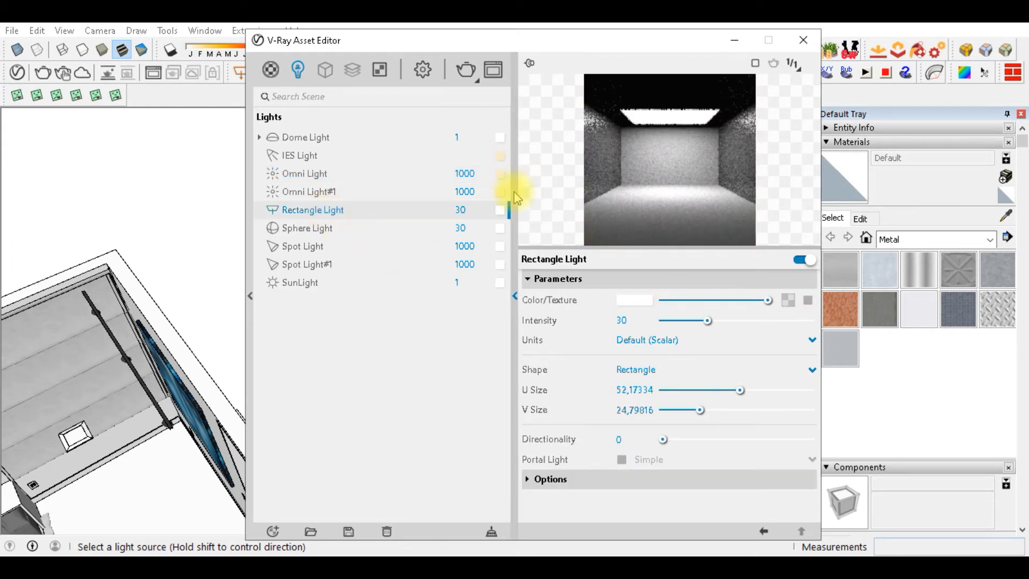
{"action": "left_click_drag", "start_coordinate": [502, 193], "coordinate": [504, 214]}
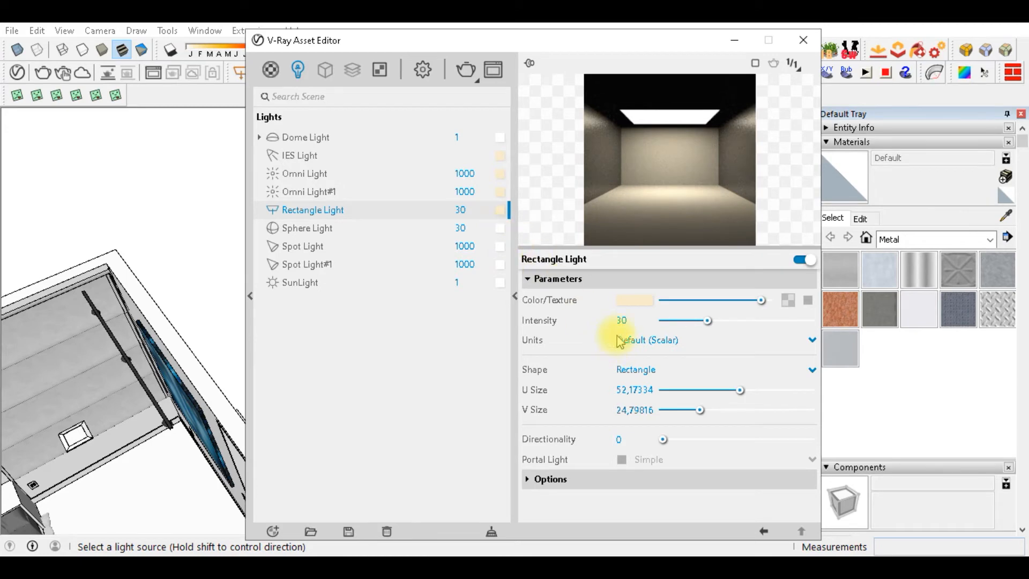
{"action": "left_click", "coordinate": [637, 320]}
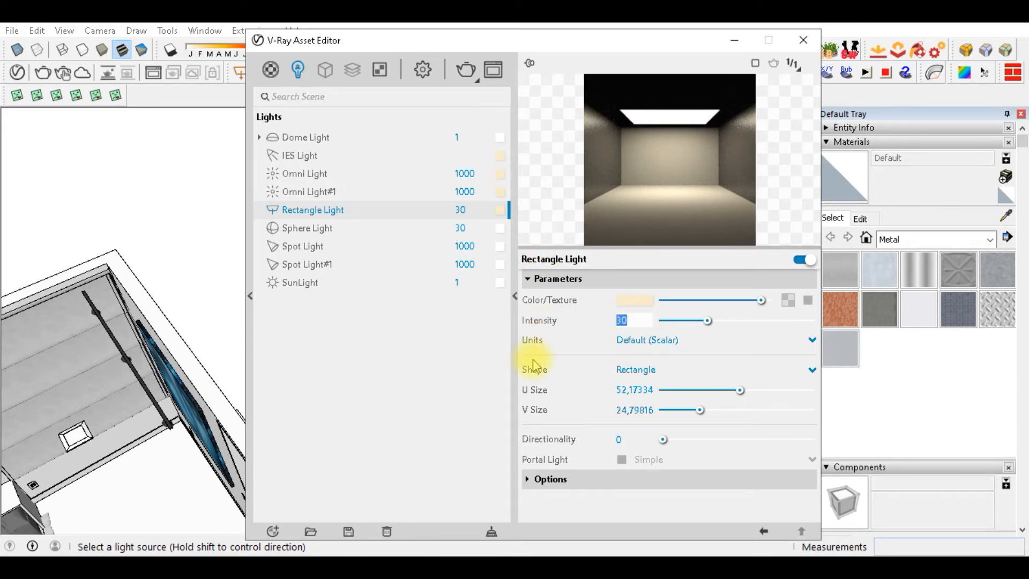
{"action": "type", "text": "100"}
{"action": "key", "text": "Return"}
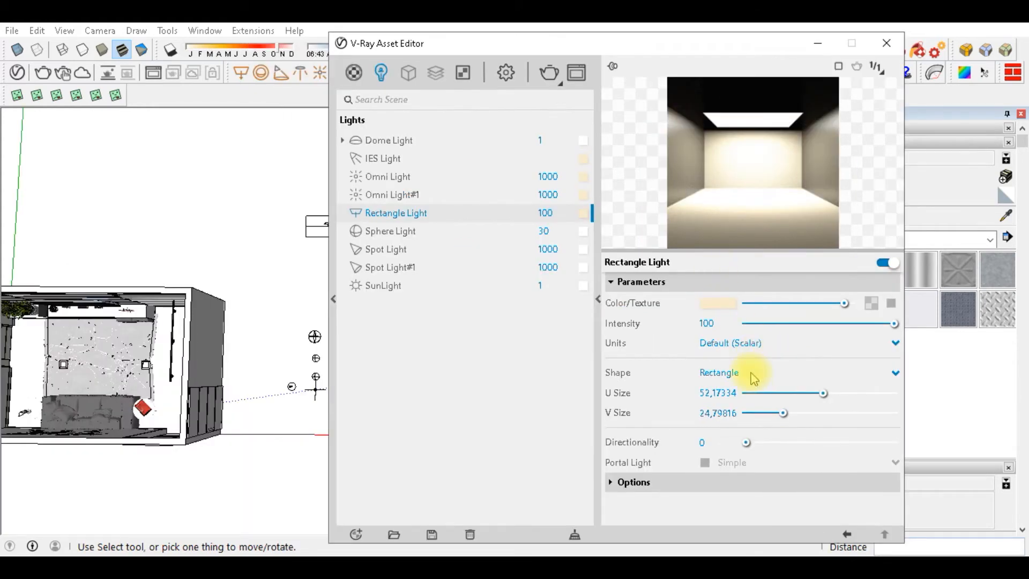
Step: Switch the rectangle light's shape to Disc and back to Rectangle, viewing the change in the model
{"action": "left_click", "coordinate": [753, 373]}
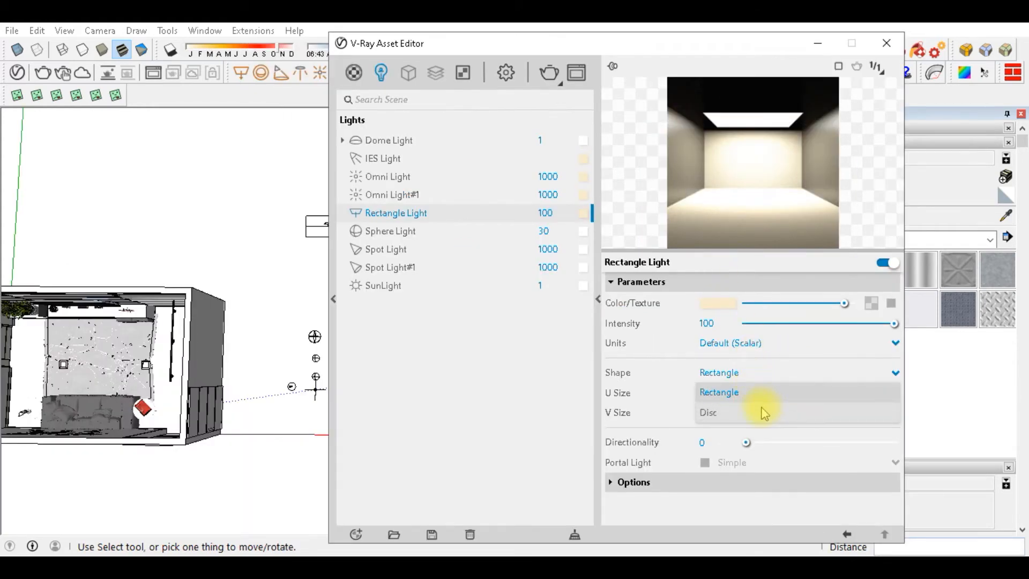
{"action": "left_click", "coordinate": [763, 412]}
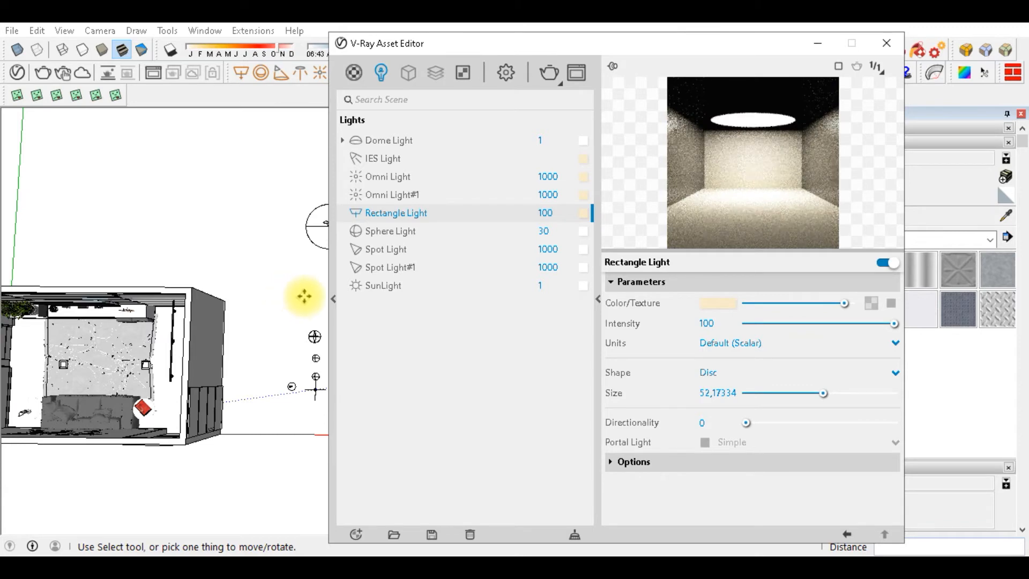
{"action": "middle_click_drag", "start_coordinate": [302, 294], "coordinate": [242, 294]}
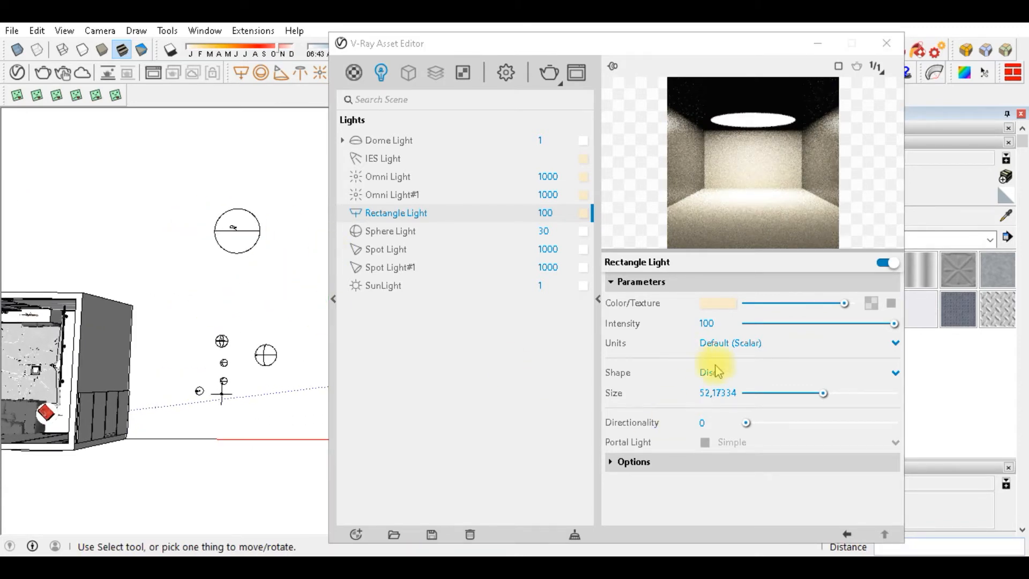
{"action": "left_click", "coordinate": [730, 376]}
{"action": "left_click", "coordinate": [737, 393]}
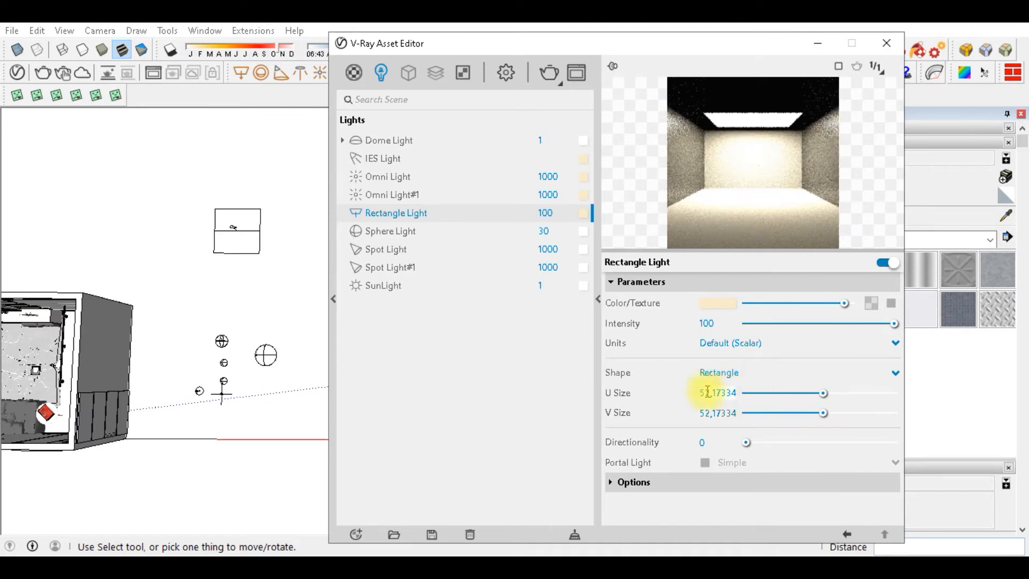
Step: Toggle the rectangle light's No Decay and Invisible options on and off, and switch on Double Sided
{"action": "scroll", "coordinate": [644, 407], "scroll_direction": "down", "scroll_amount": 3}
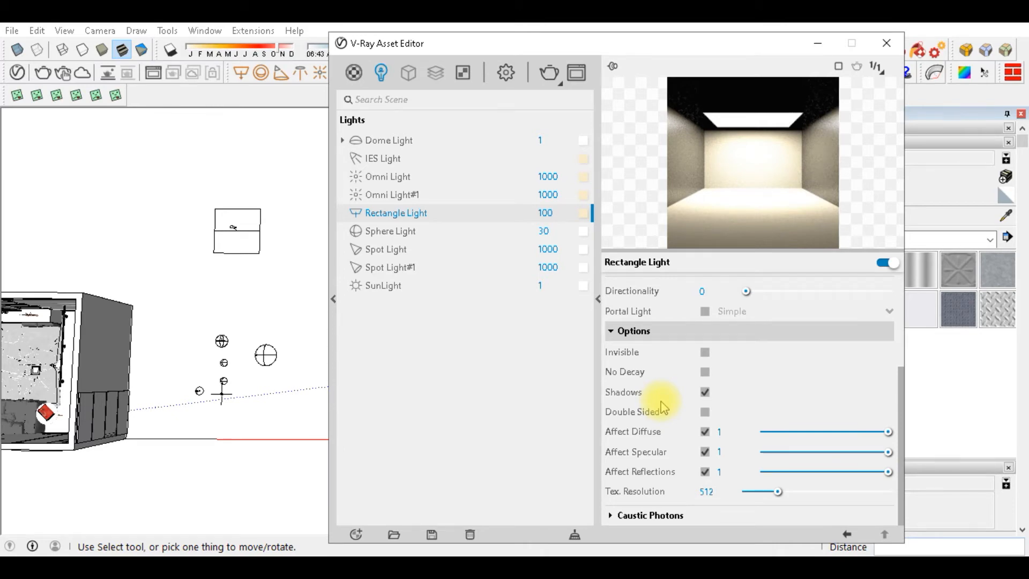
{"action": "left_click", "coordinate": [705, 372]}
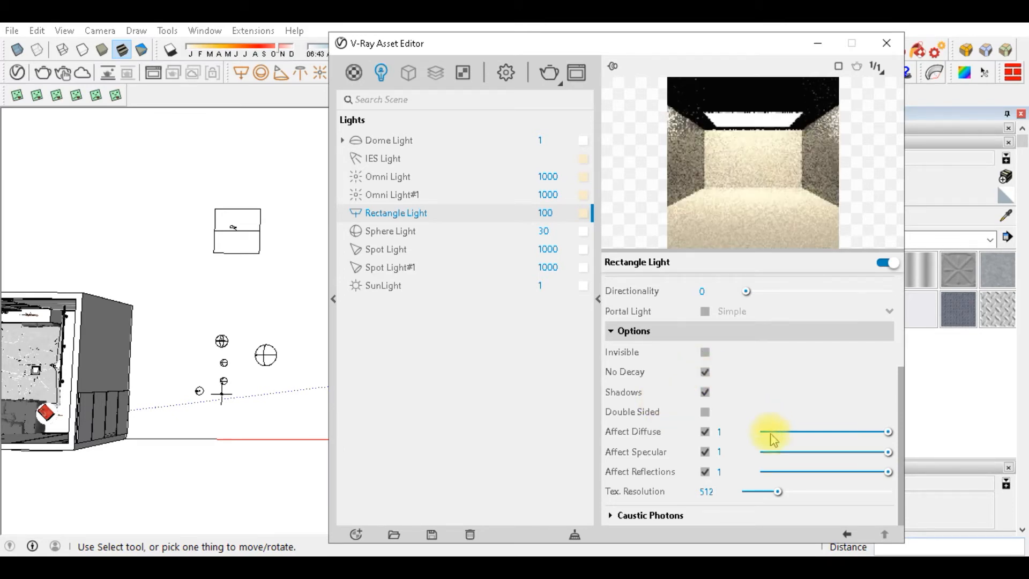
{"action": "left_click", "coordinate": [705, 372]}
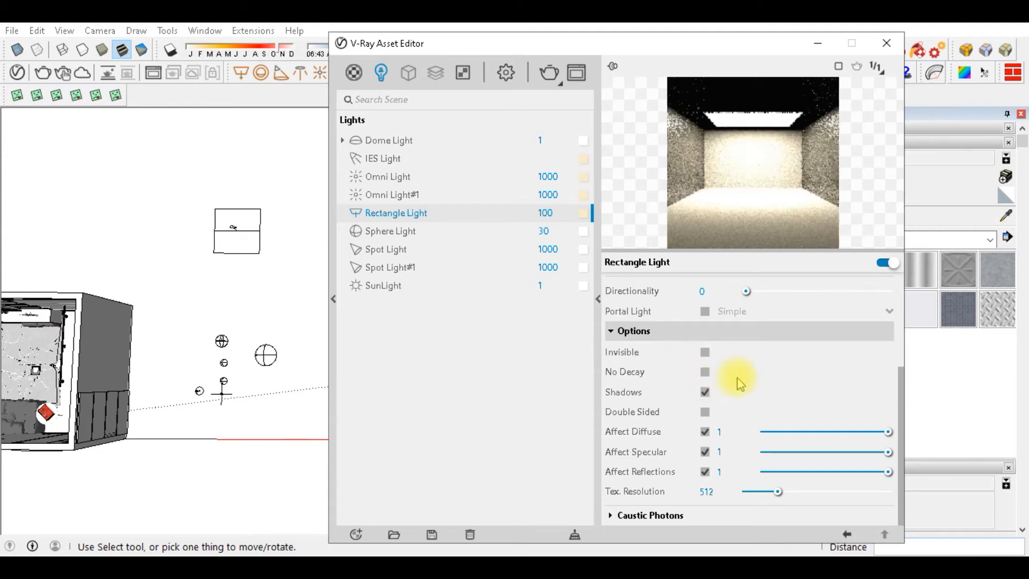
{"action": "left_click", "coordinate": [707, 352]}
{"action": "left_click", "coordinate": [707, 354]}
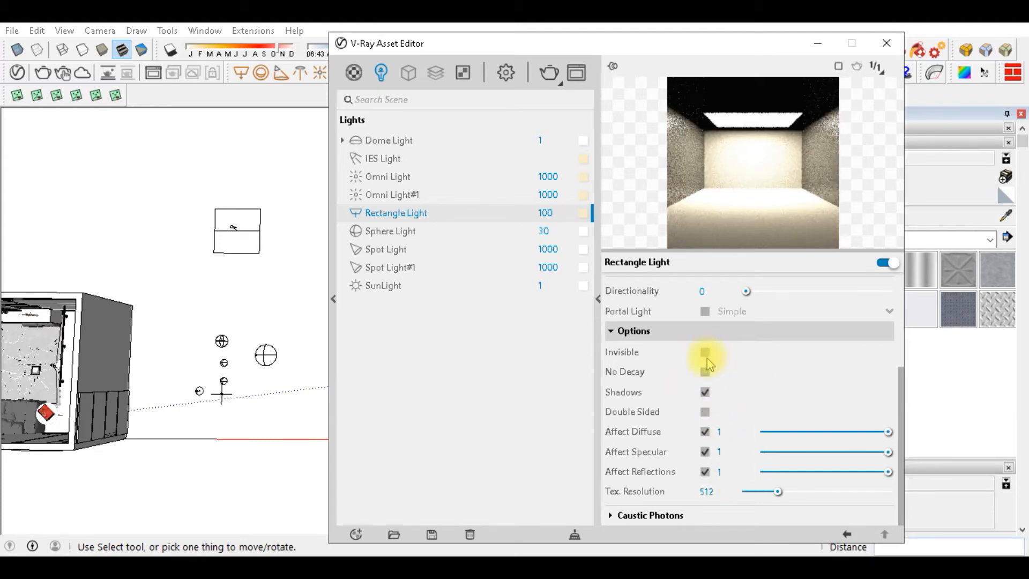
{"action": "left_click", "coordinate": [705, 413]}
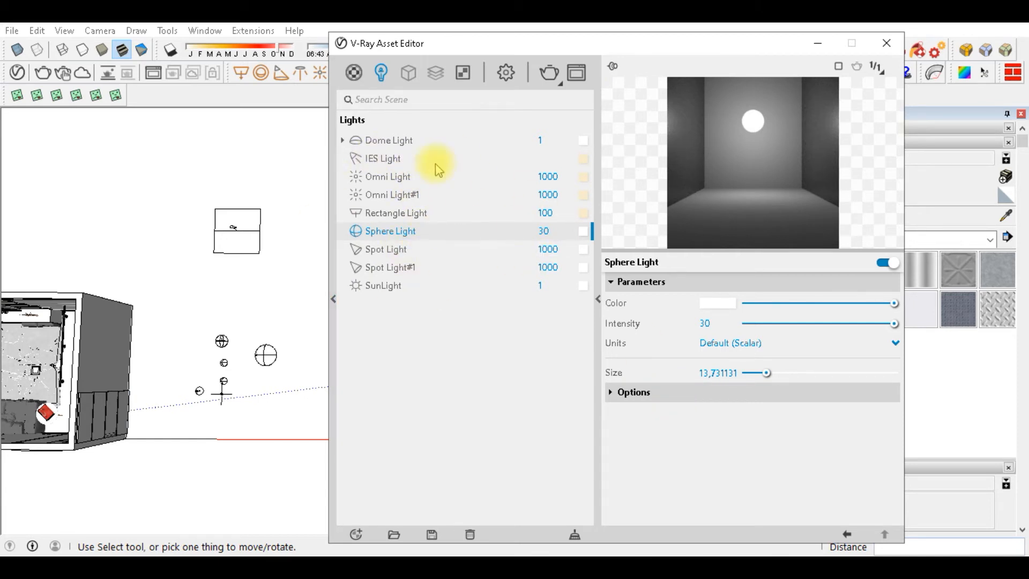
Step: Copy the rectangle light's warm colour to the sphere light and toggle its Invisible option on and off
{"action": "left_click", "coordinate": [630, 397]}
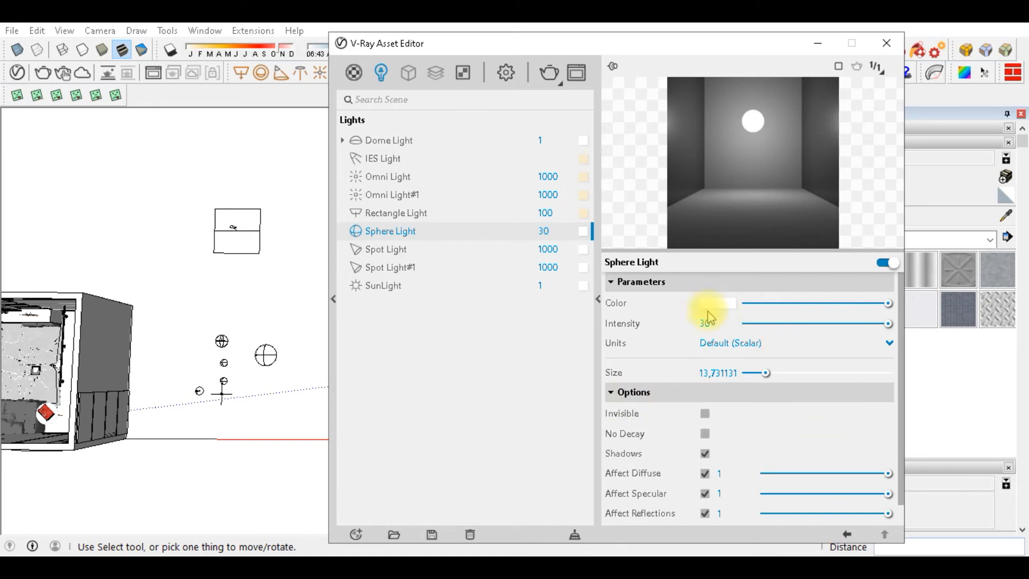
{"action": "mouse_move", "coordinate": [583, 217]}
{"action": "left_mouse_down"}
{"action": "mouse_move", "coordinate": [584, 243]}
{"action": "mouse_move", "coordinate": [584, 232]}
{"action": "left_mouse_up"}
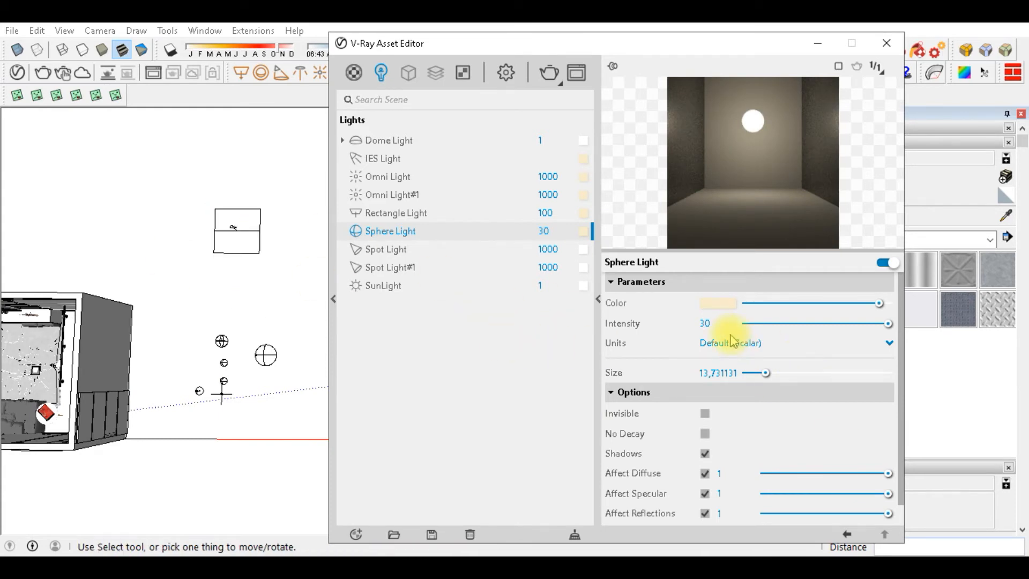
{"action": "scroll", "coordinate": [673, 356], "scroll_direction": "down", "scroll_amount": 1}
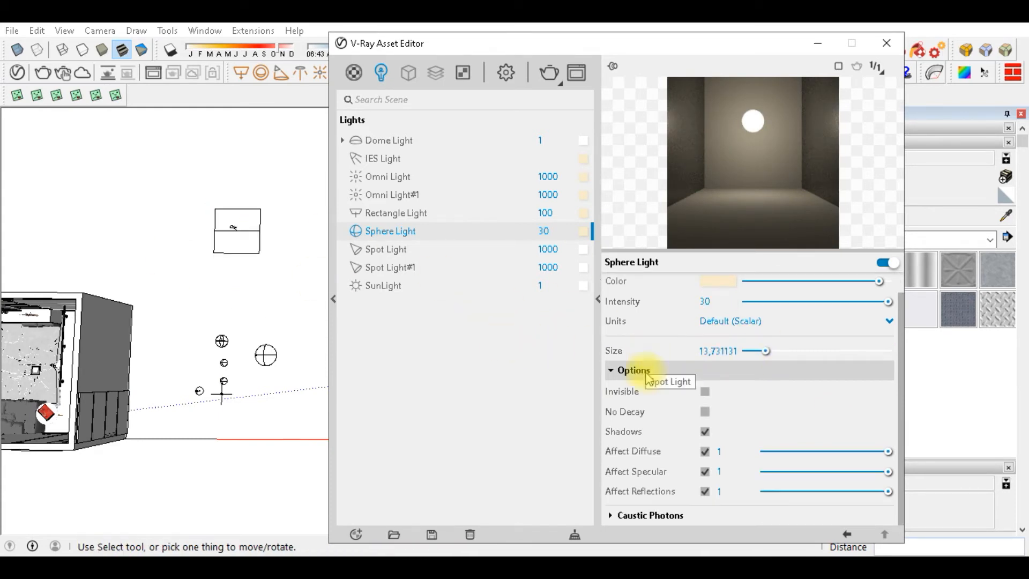
{"action": "left_click", "coordinate": [705, 393]}
{"action": "left_click", "coordinate": [705, 392]}
Step: Enable No Decay and disable Affect Specular for the sphere light
{"action": "left_click", "coordinate": [705, 412]}
{"action": "left_click", "coordinate": [706, 411]}
{"action": "left_click", "coordinate": [706, 412]}
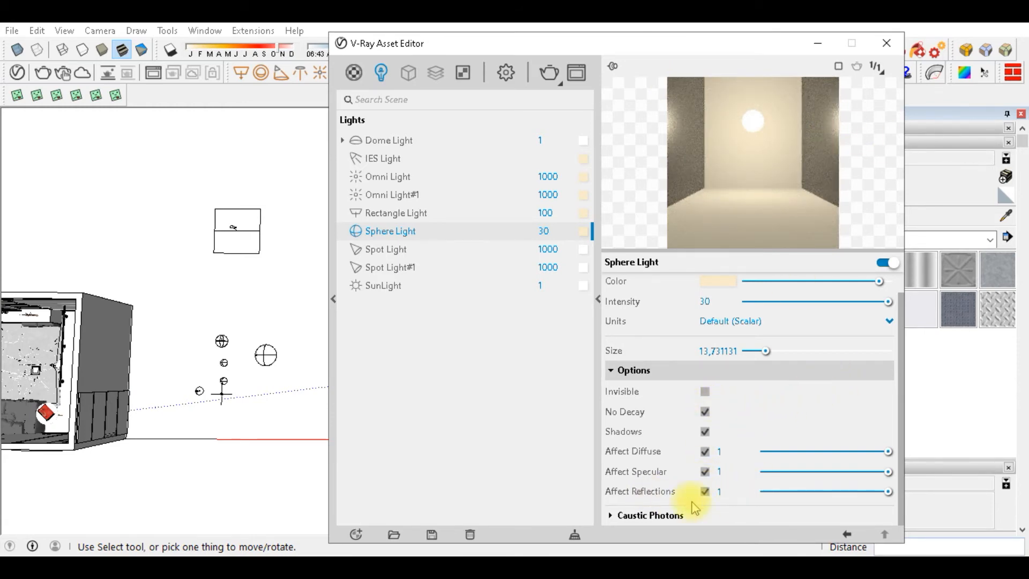
{"action": "left_click", "coordinate": [705, 472]}
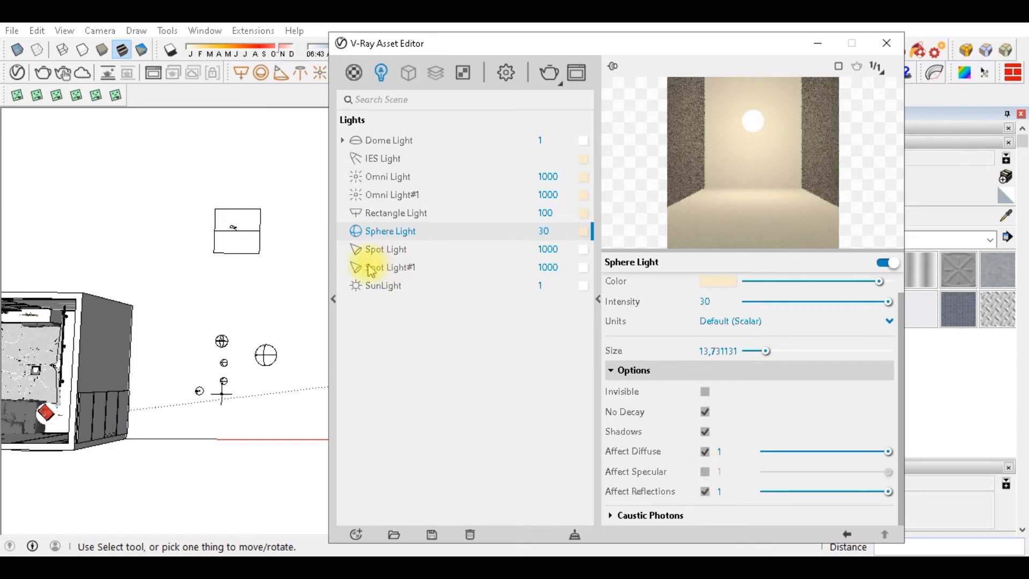
Step: Copy the sphere light's warm colour to the first spot light and set its intensity to 2
{"action": "left_click", "coordinate": [402, 254]}
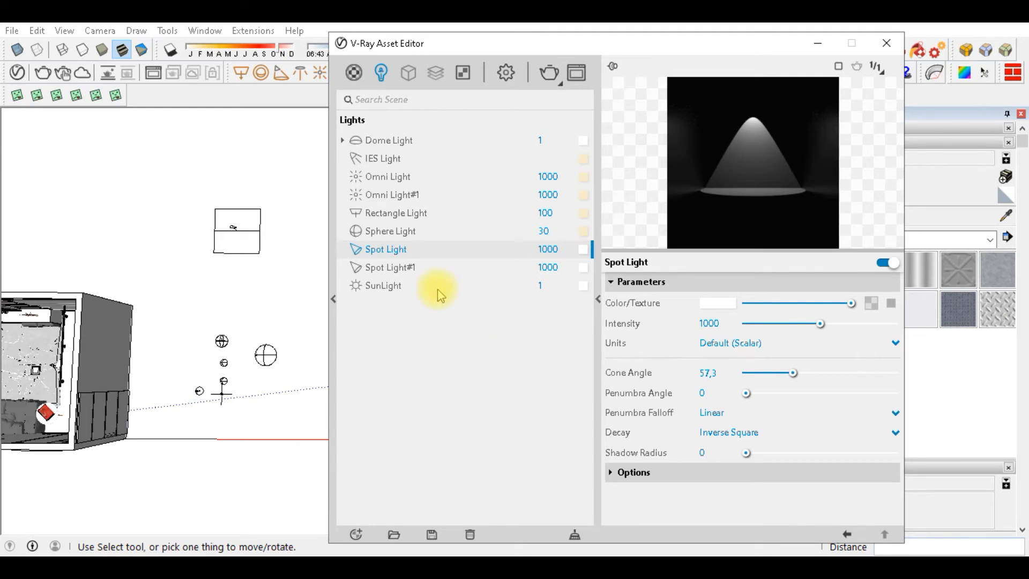
{"action": "left_click_drag", "start_coordinate": [585, 233], "coordinate": [586, 251]}
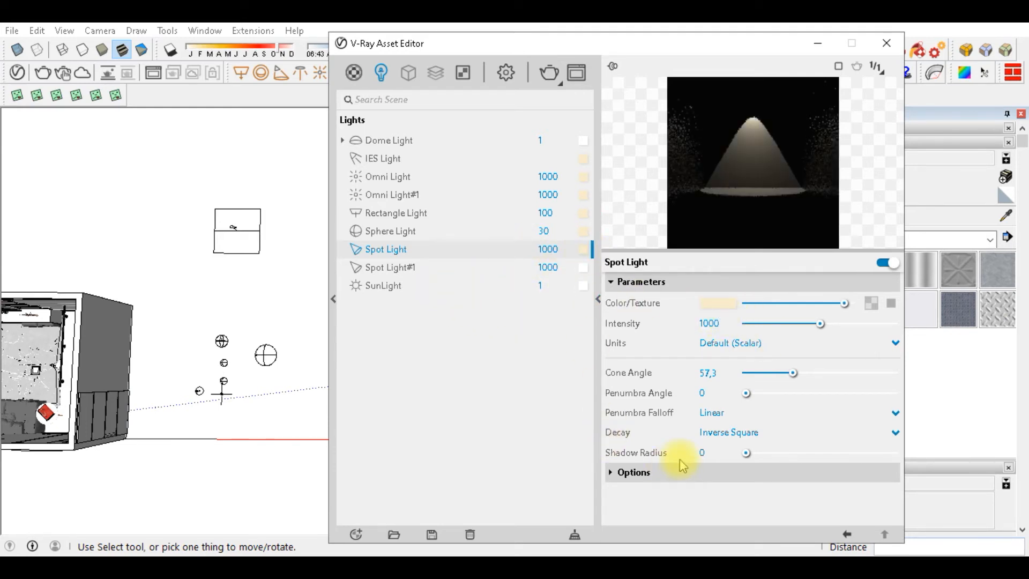
{"action": "double_click", "coordinate": [720, 323]}
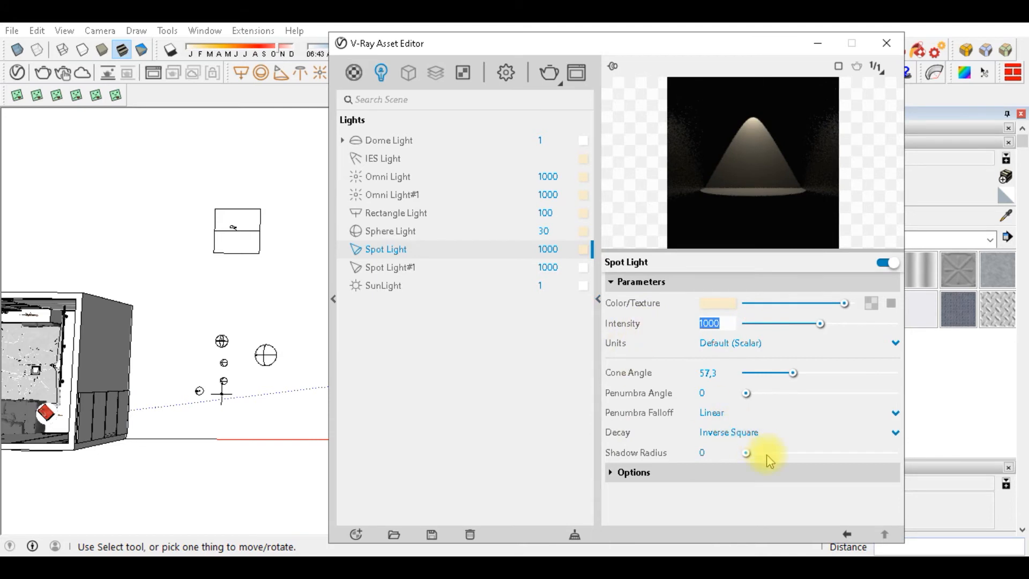
{"action": "type", "text": "2"}
{"action": "key", "text": "Return"}
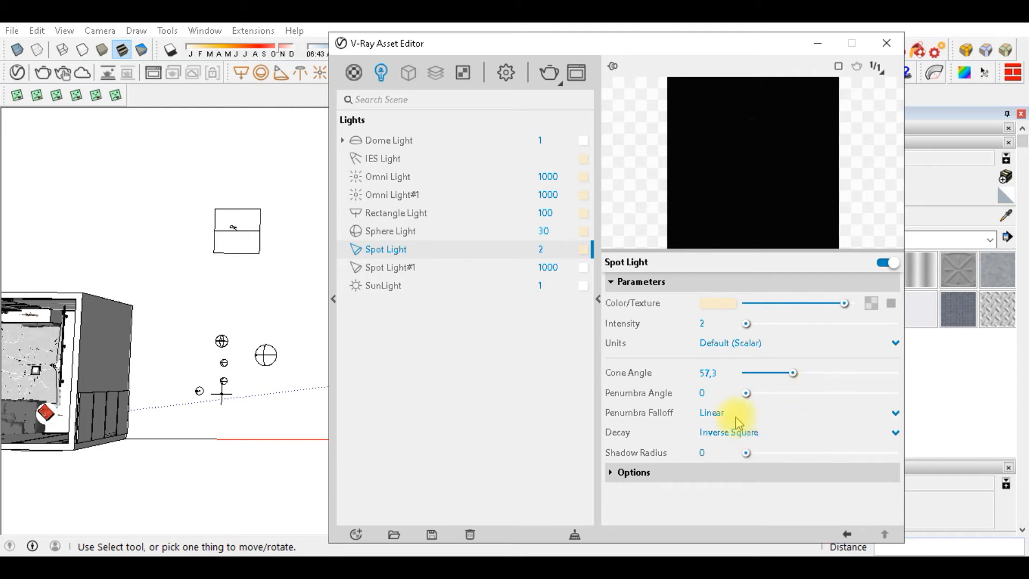
Step: Set the first spot light's decay to No Decay and its shadow radius to 20
{"action": "left_click", "coordinate": [745, 432]}
{"action": "left_click", "coordinate": [753, 455]}
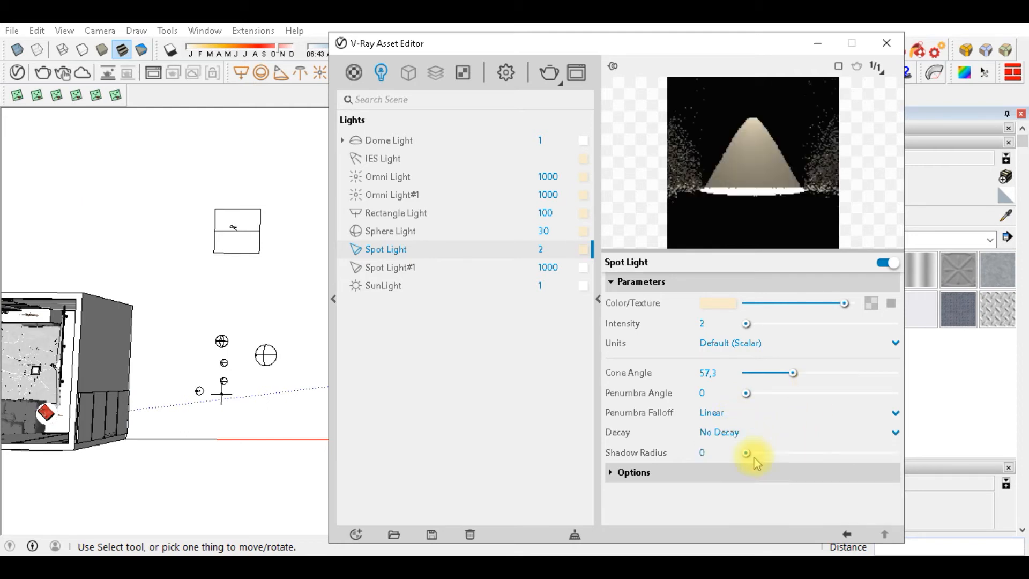
{"action": "left_click", "coordinate": [712, 175]}
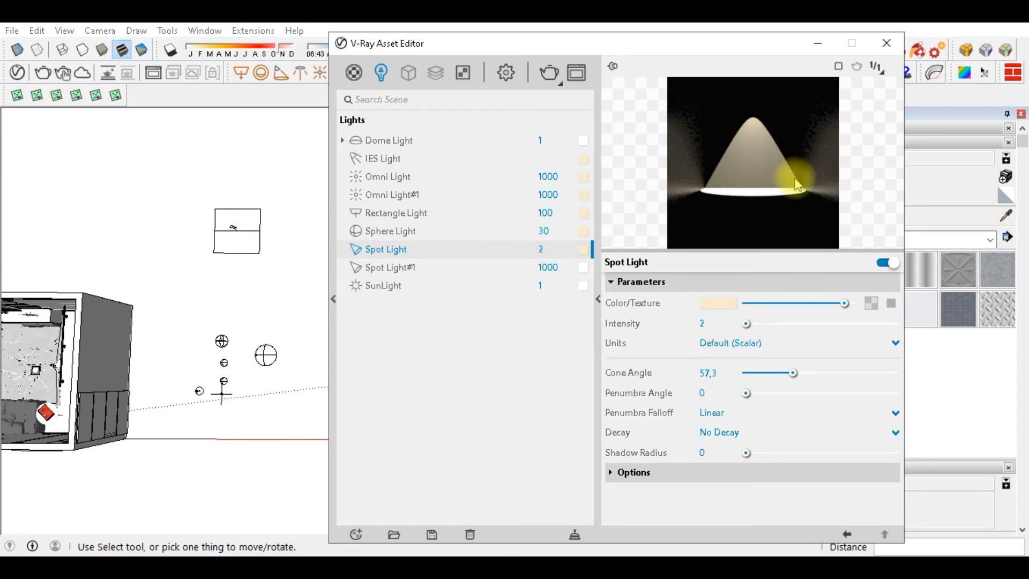
{"action": "double_click", "coordinate": [702, 453]}
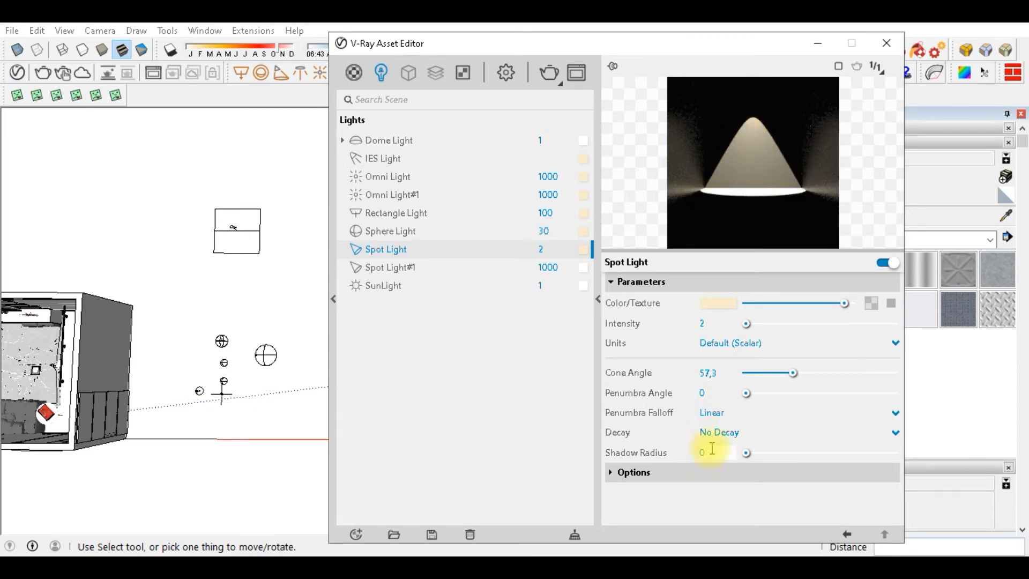
{"action": "type", "text": "20"}
{"action": "key", "text": "Return"}
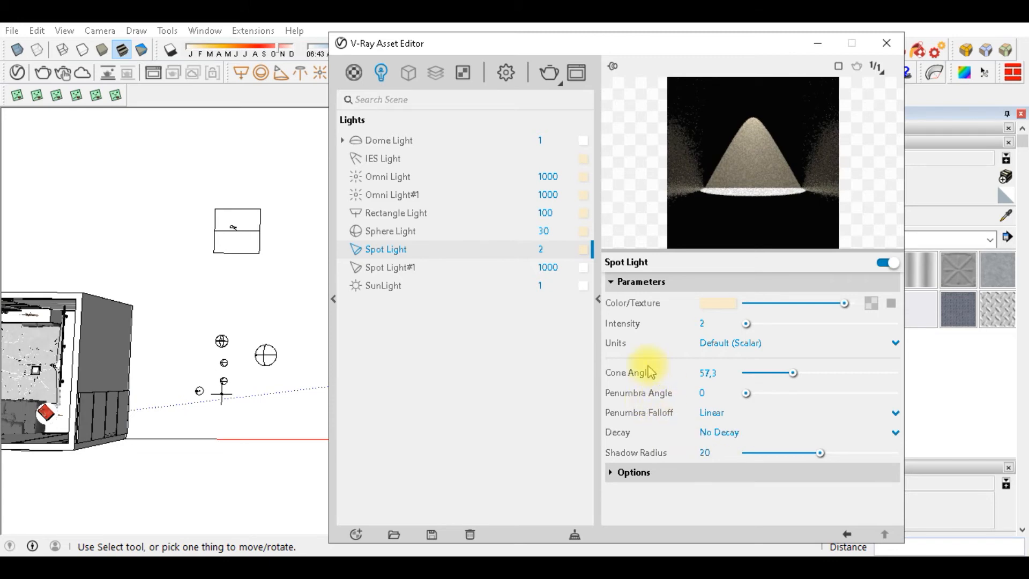
Step: Try penumbra angles of 2 and 10 on the first spot light
{"action": "double_click", "coordinate": [719, 393]}
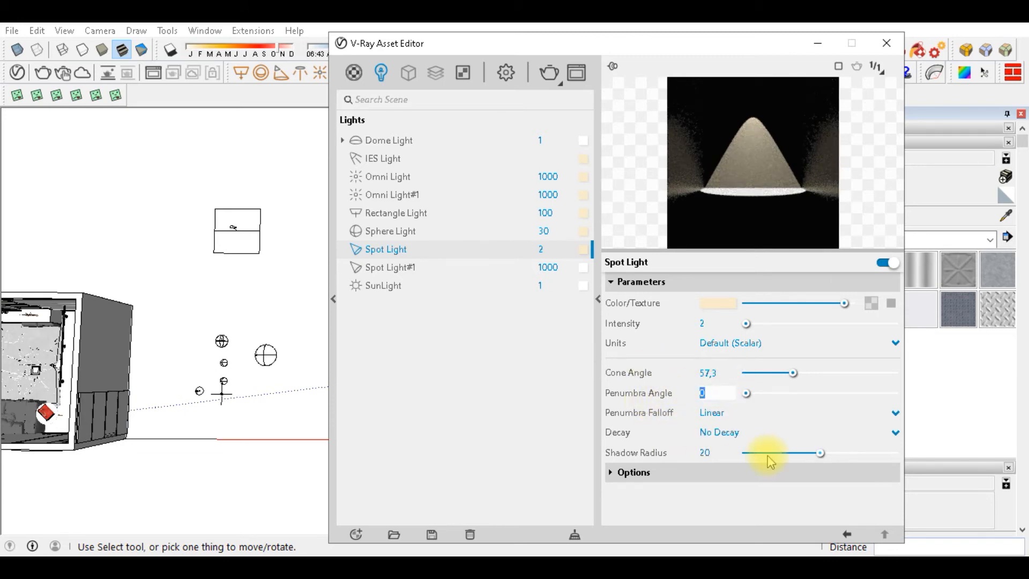
{"action": "key", "text": "Return"}
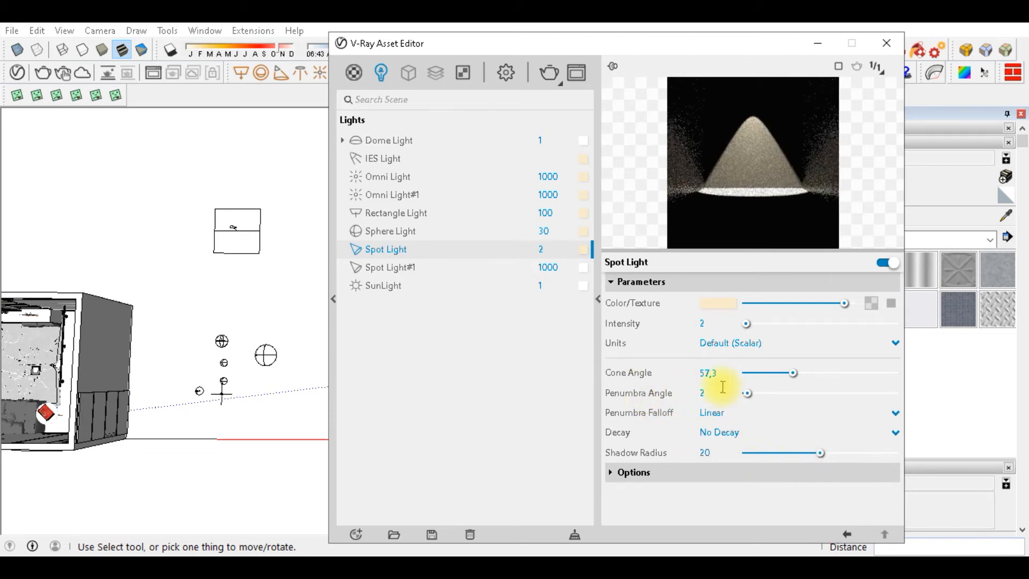
{"action": "double_click", "coordinate": [717, 393]}
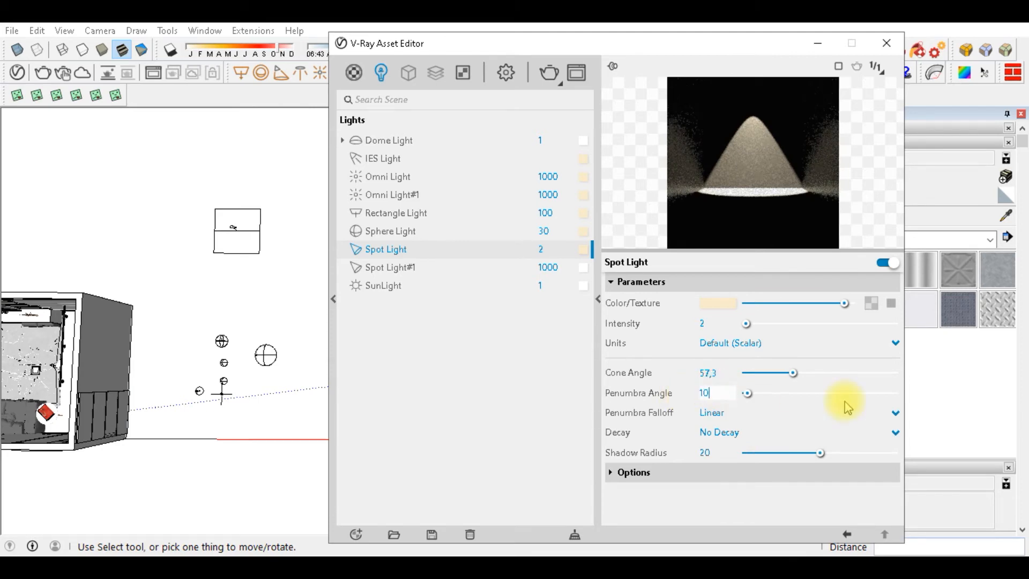
{"action": "key", "text": "Return"}
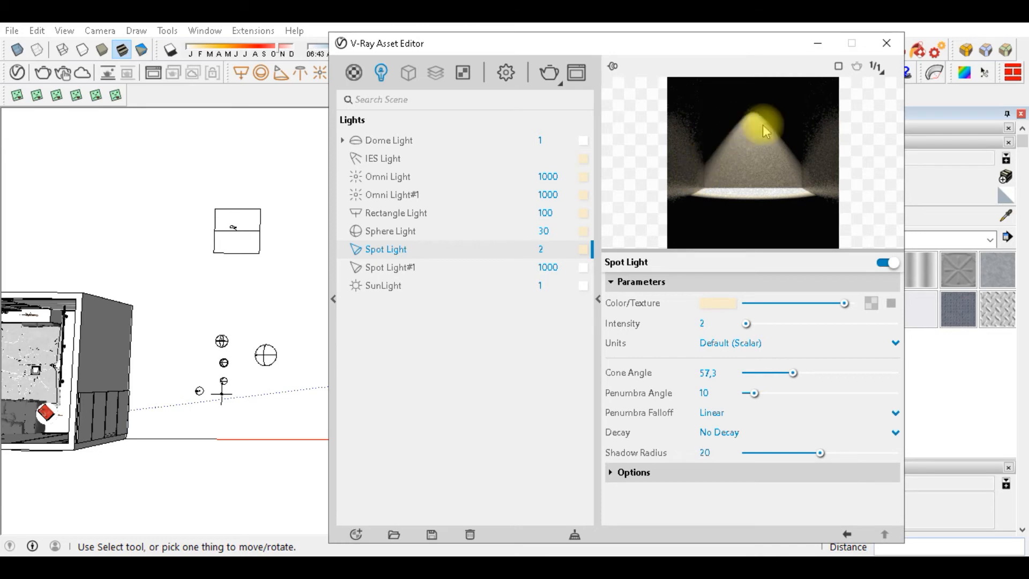
Step: Set the first spot light's penumbra angle to 30
{"action": "double_click", "coordinate": [713, 393]}
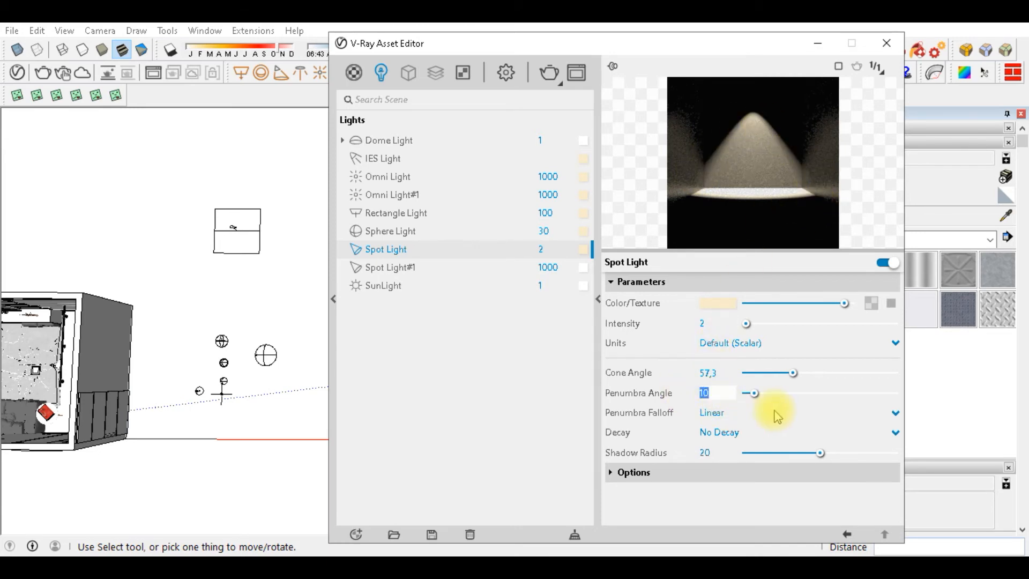
{"action": "type", "text": "30"}
{"action": "key", "text": "Return"}
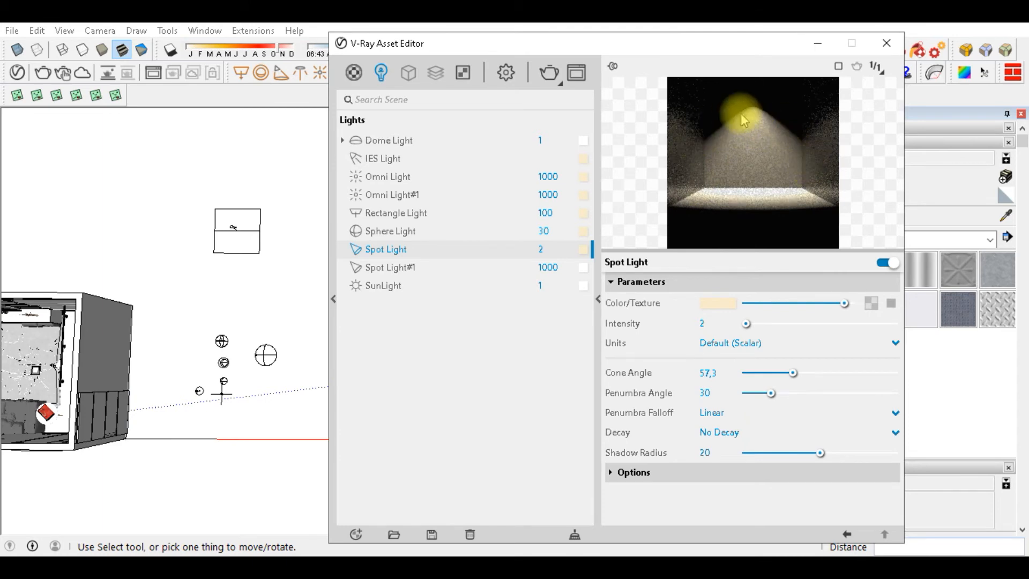
Step: Try cone angles of 45, 30, 60 and 120 on the first spot light to compare the light spread
{"action": "double_click", "coordinate": [719, 373]}
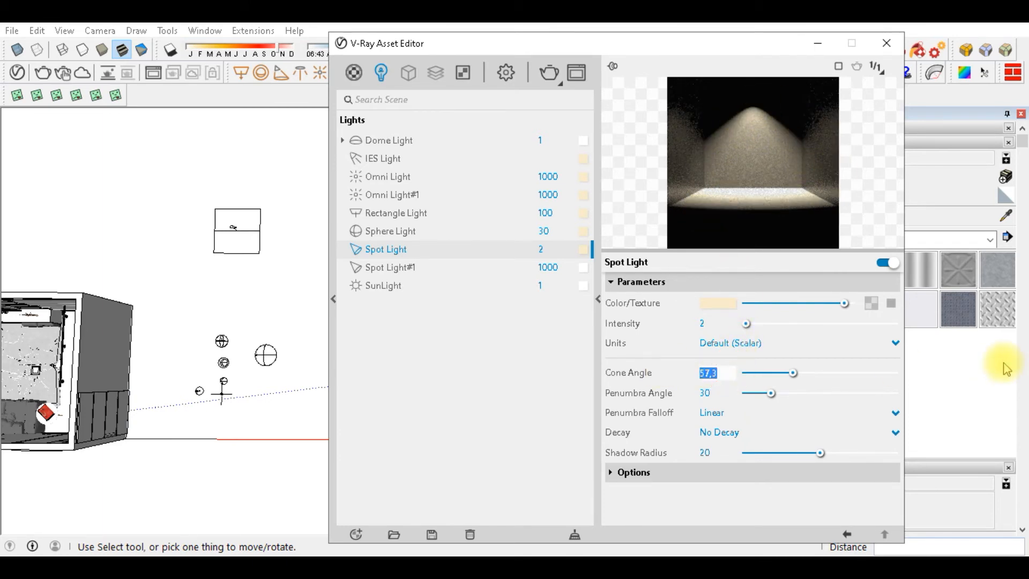
{"action": "type", "text": "1"}
{"action": "key", "text": "Return"}
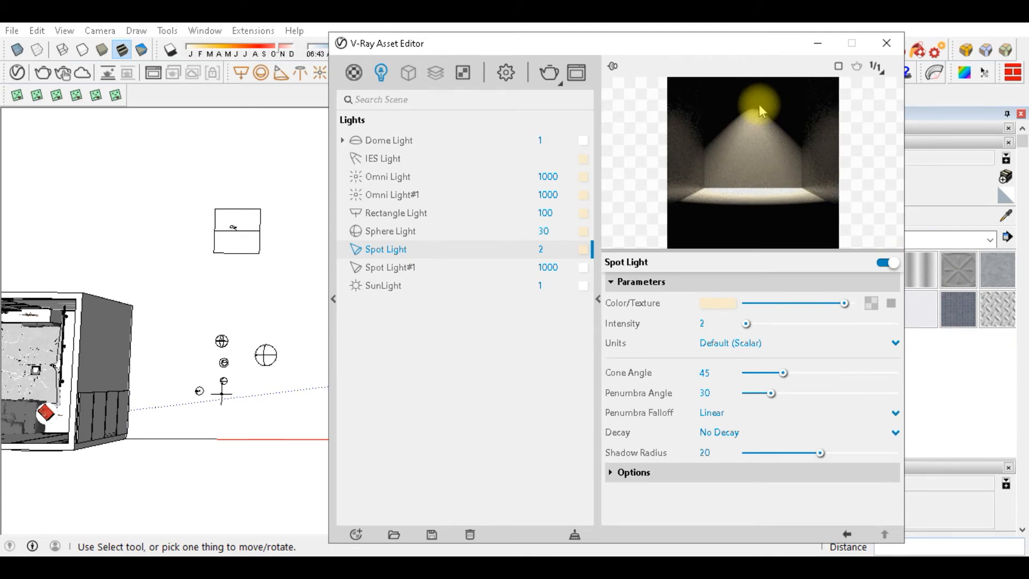
{"action": "left_click", "coordinate": [711, 373]}
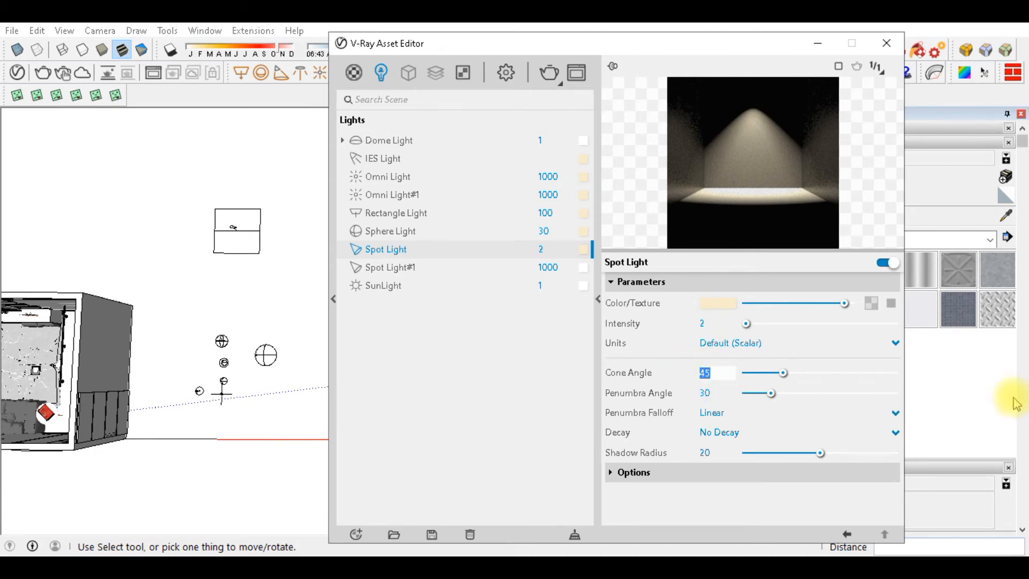
{"action": "type", "text": "30"}
{"action": "key", "text": "Return"}
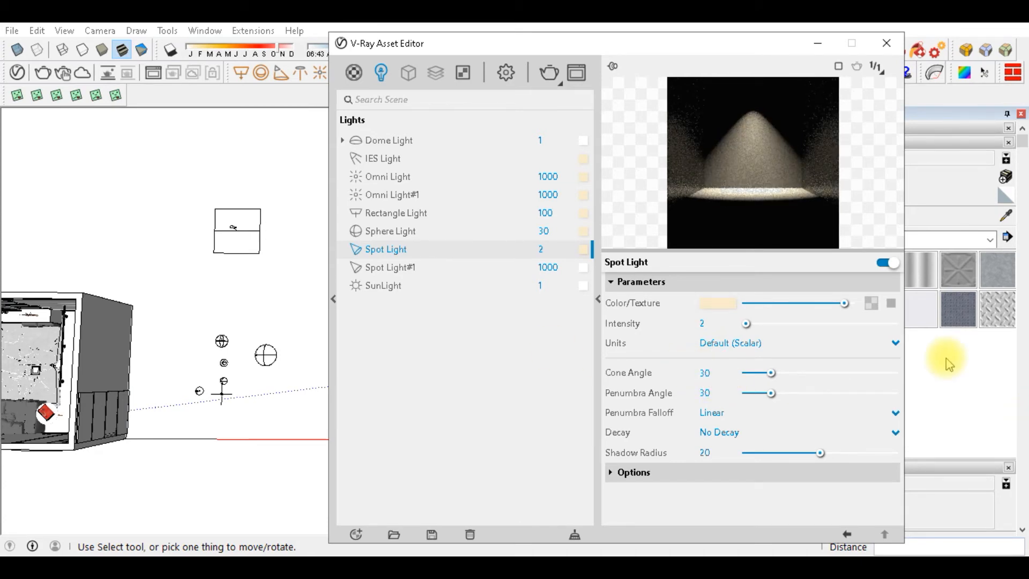
{"action": "left_click", "coordinate": [703, 373]}
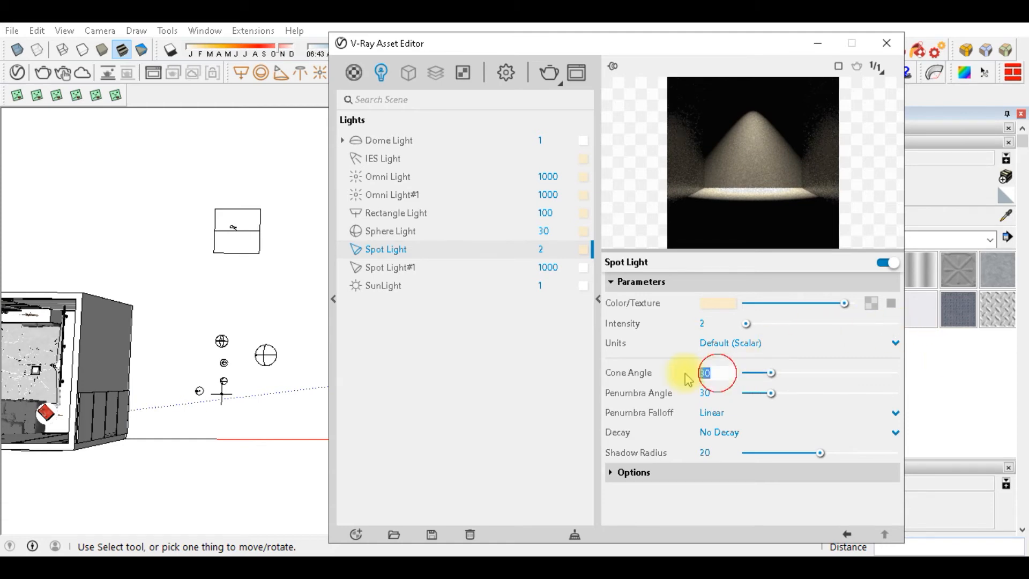
{"action": "type", "text": "60"}
{"action": "key", "text": "Return"}
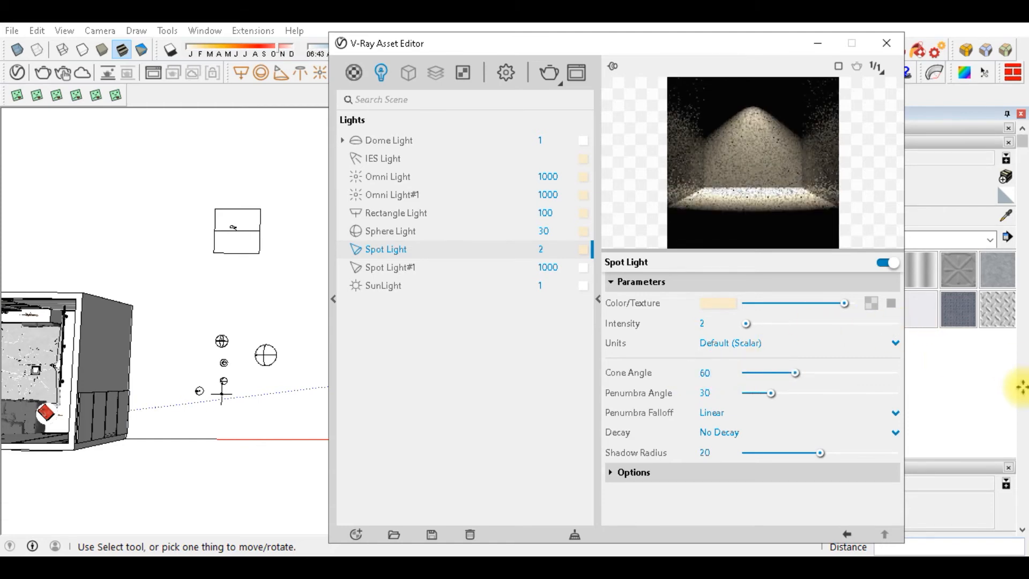
{"action": "left_click", "coordinate": [716, 373]}
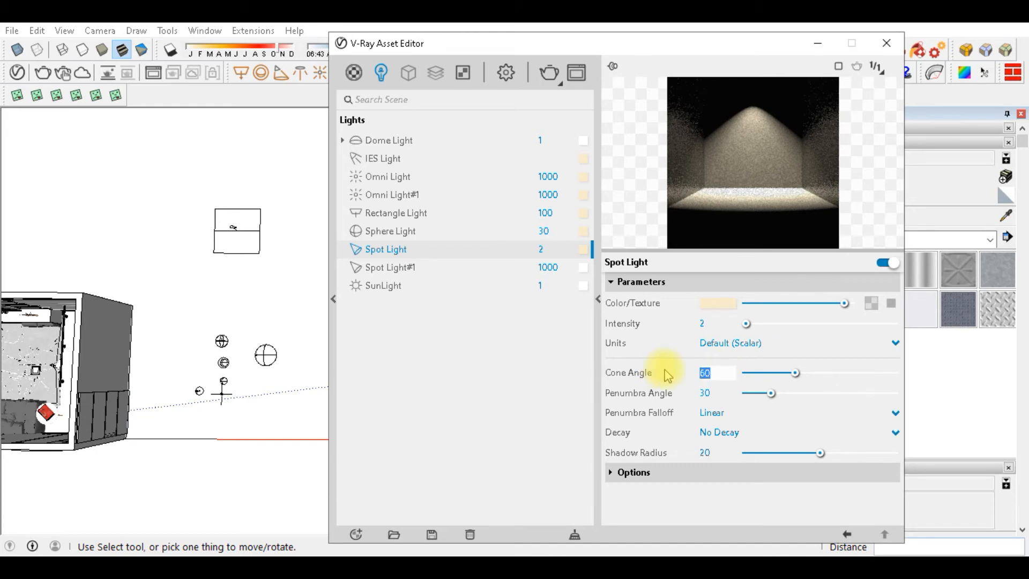
{"action": "type", "text": "120"}
{"action": "key", "text": "Return"}
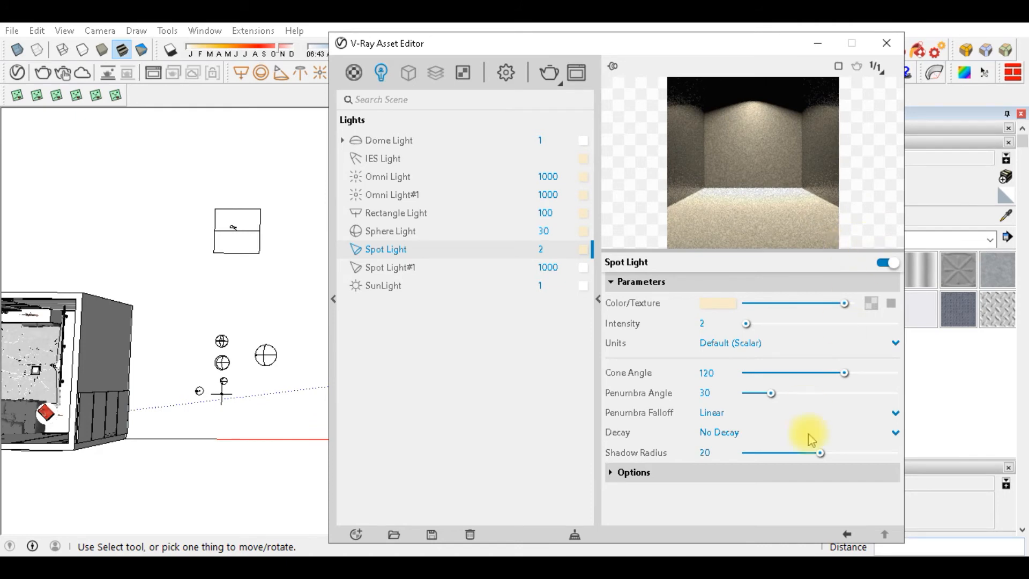
Step: Set the first spot light's cone angle to 70 and disable its Affect Specular option
{"action": "left_click", "coordinate": [724, 373]}
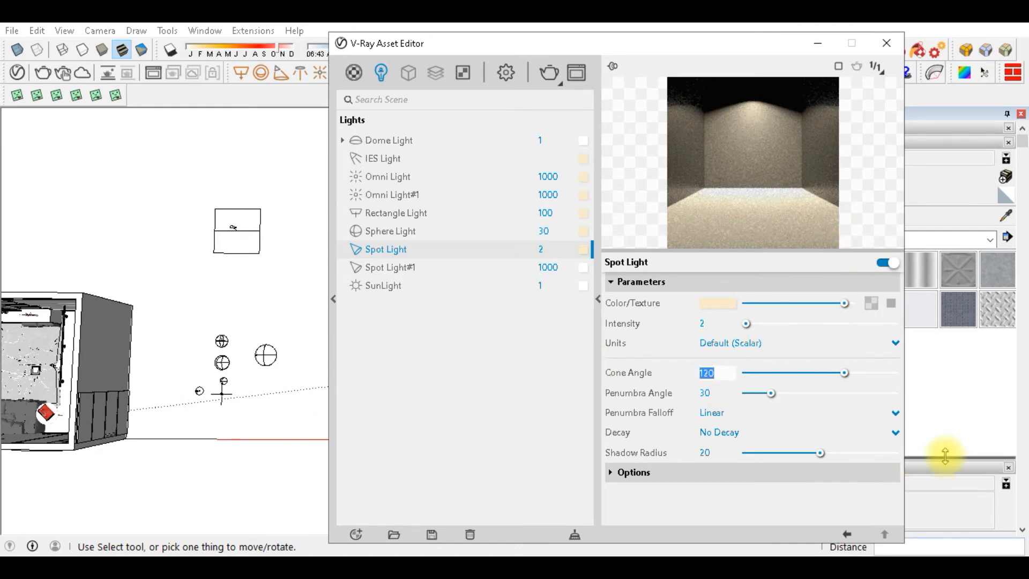
{"action": "type", "text": "70"}
{"action": "key", "text": "Return"}
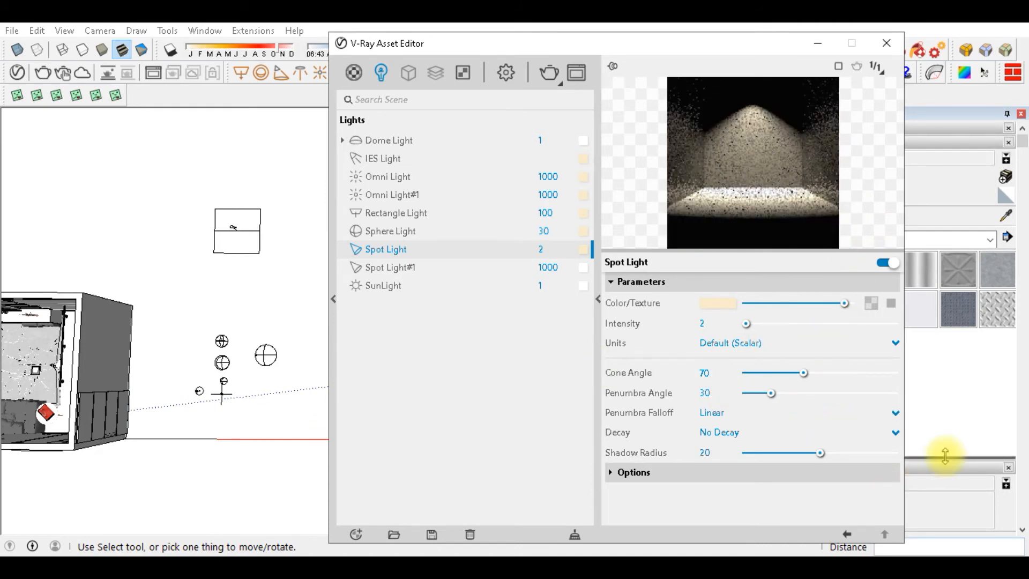
{"action": "left_click", "coordinate": [638, 472]}
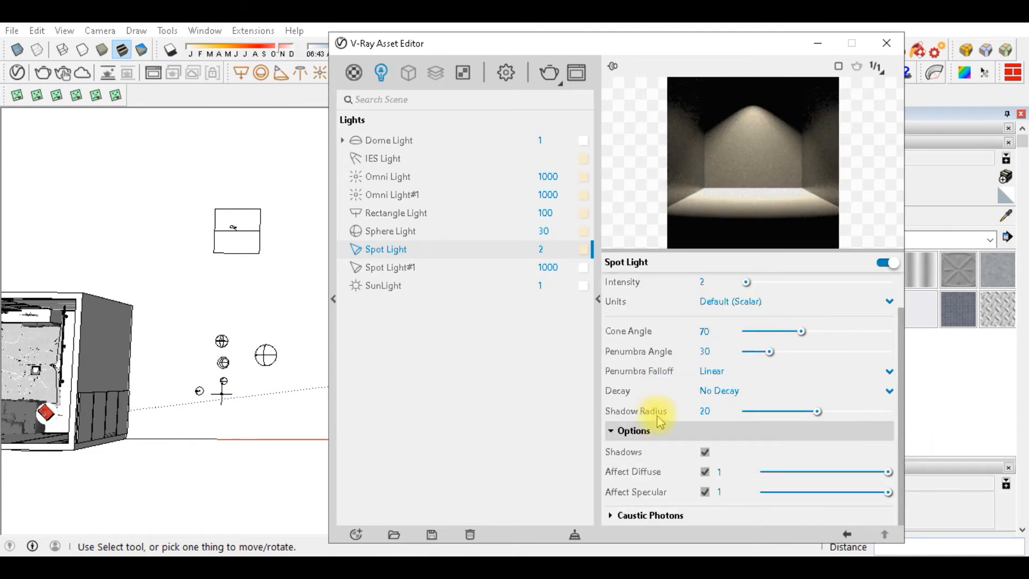
{"action": "left_click", "coordinate": [705, 493]}
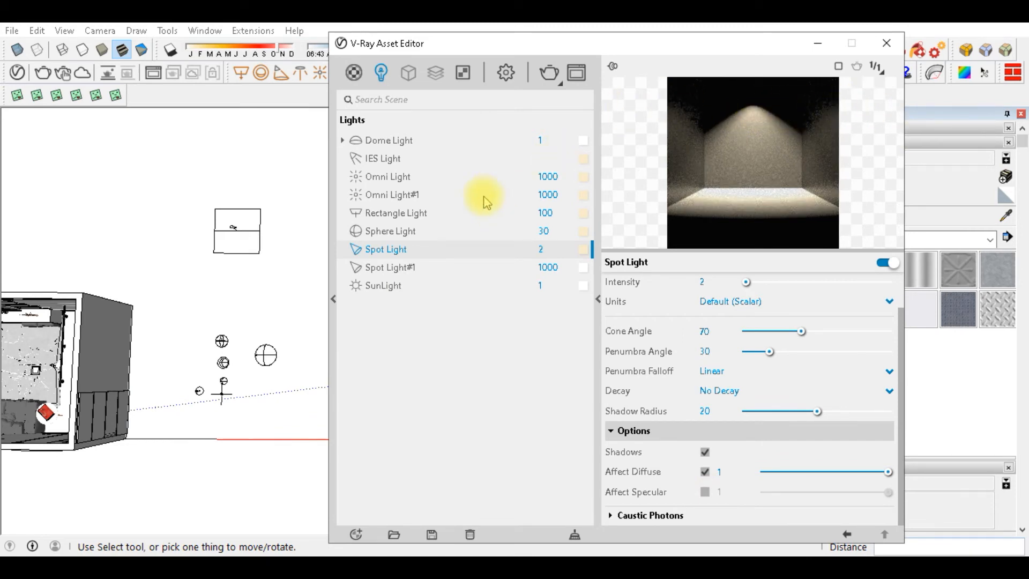
Step: Set the second spot light's intensity to 2 and its decay to No Decay
{"action": "left_click", "coordinate": [419, 268]}
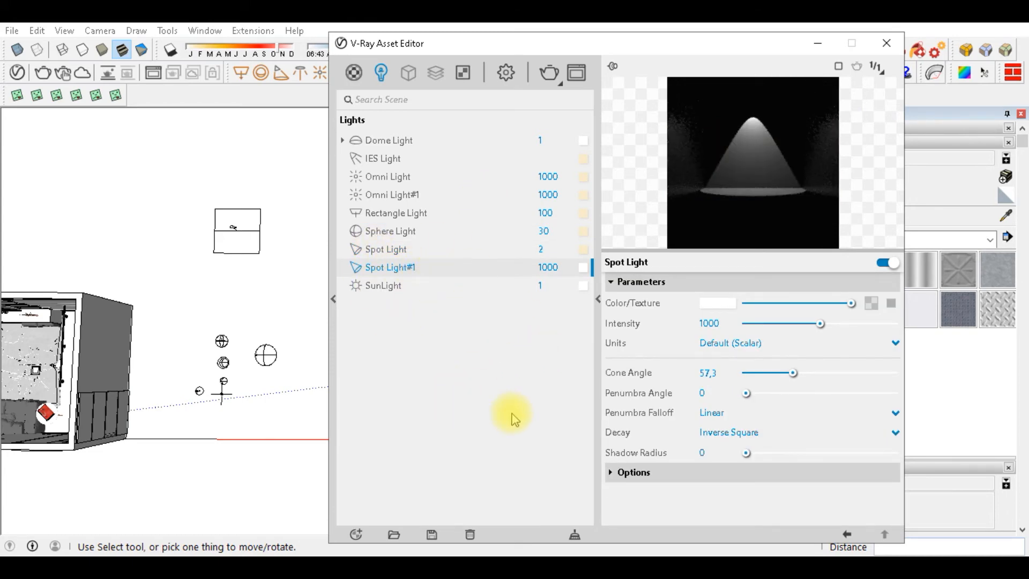
{"action": "left_click_drag", "start_coordinate": [721, 323], "coordinate": [622, 308]}
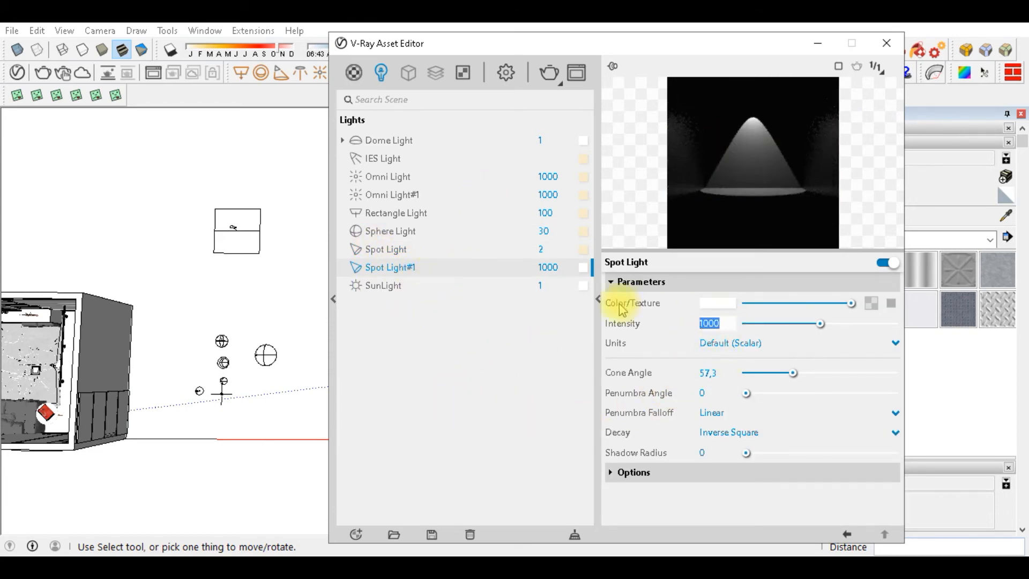
{"action": "type", "text": "2"}
{"action": "key", "text": "Return"}
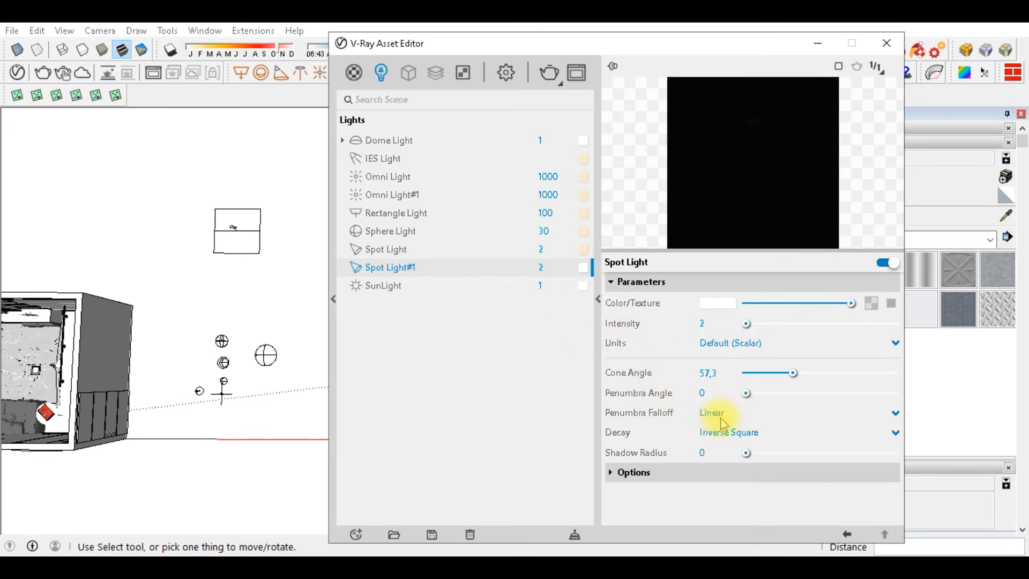
{"action": "left_click", "coordinate": [733, 433]}
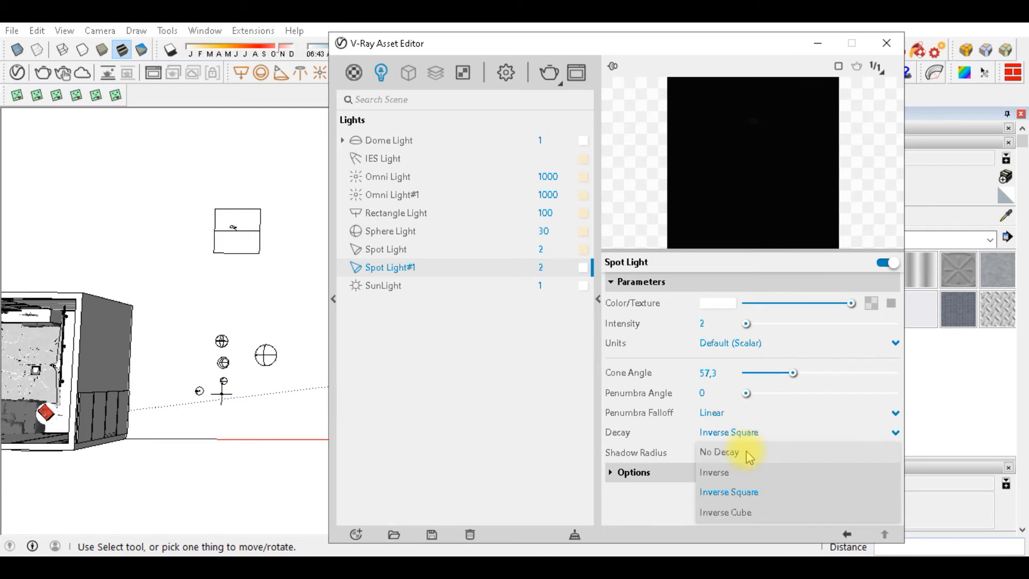
{"action": "left_click", "coordinate": [749, 454]}
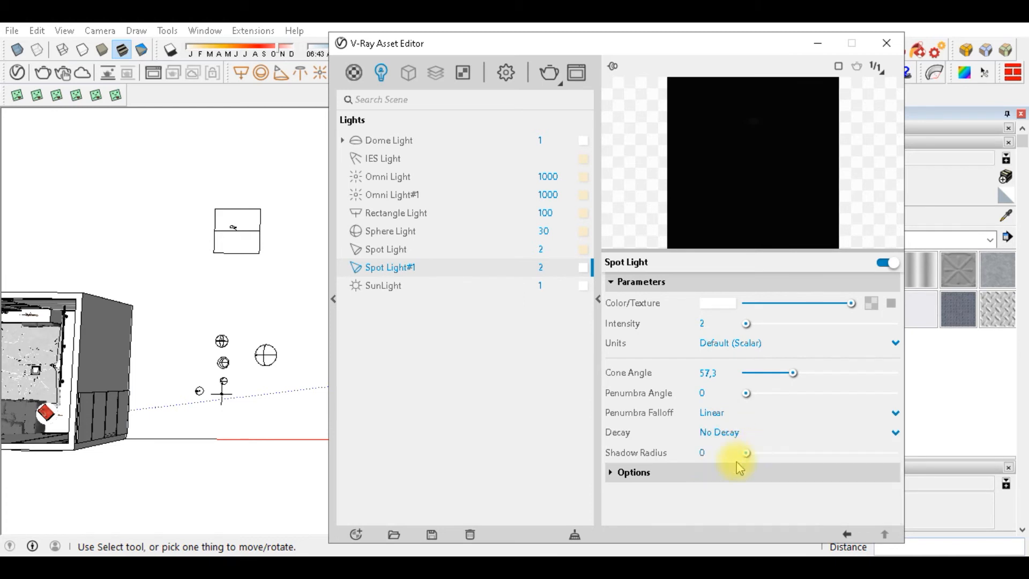
Step: Set the second spot light's penumbra angle to 200 and its cone angle to 60
{"action": "left_click", "coordinate": [702, 393]}
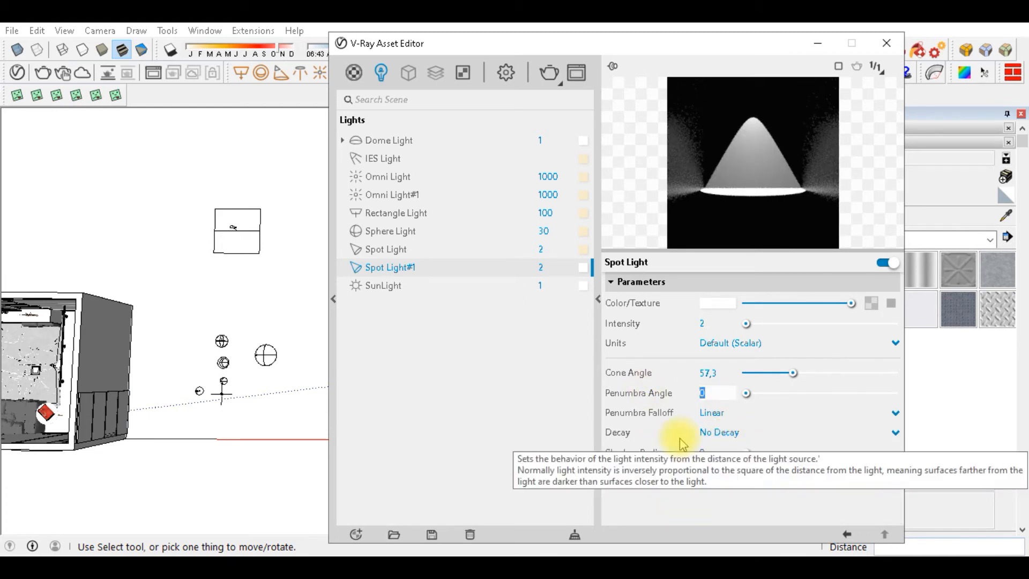
{"action": "mouse_move", "coordinate": [655, 380]}
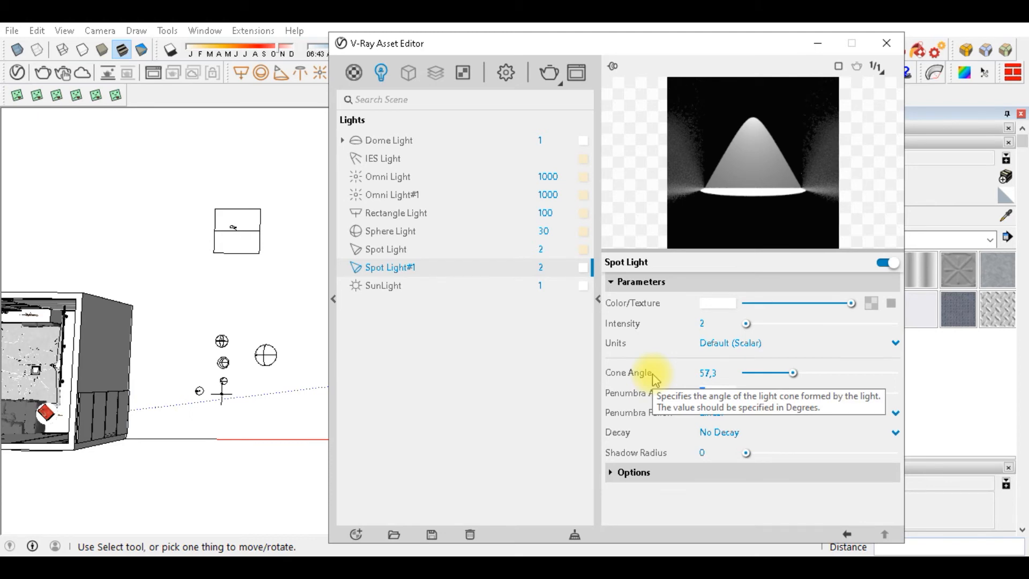
{"action": "type", "text": "200"}
{"action": "key", "text": "shift+Tab"}
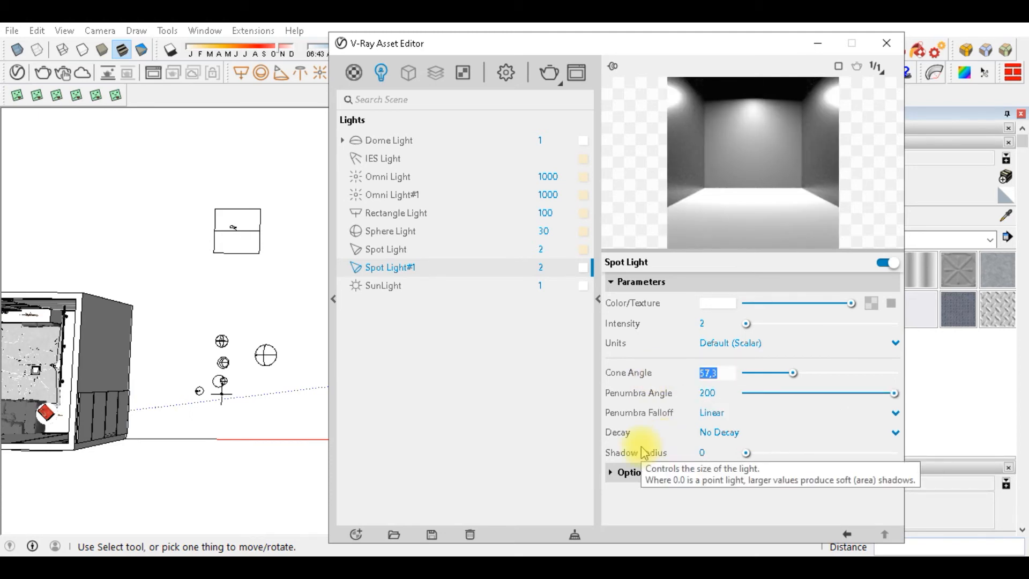
{"action": "type", "text": "1"}
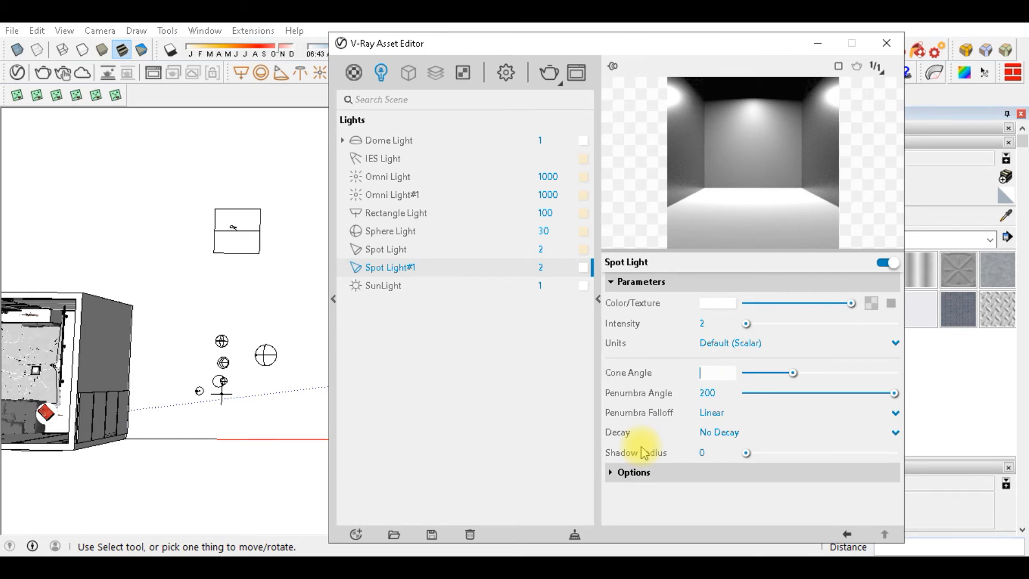
{"action": "type", "text": "60"}
{"action": "key", "text": "Return"}
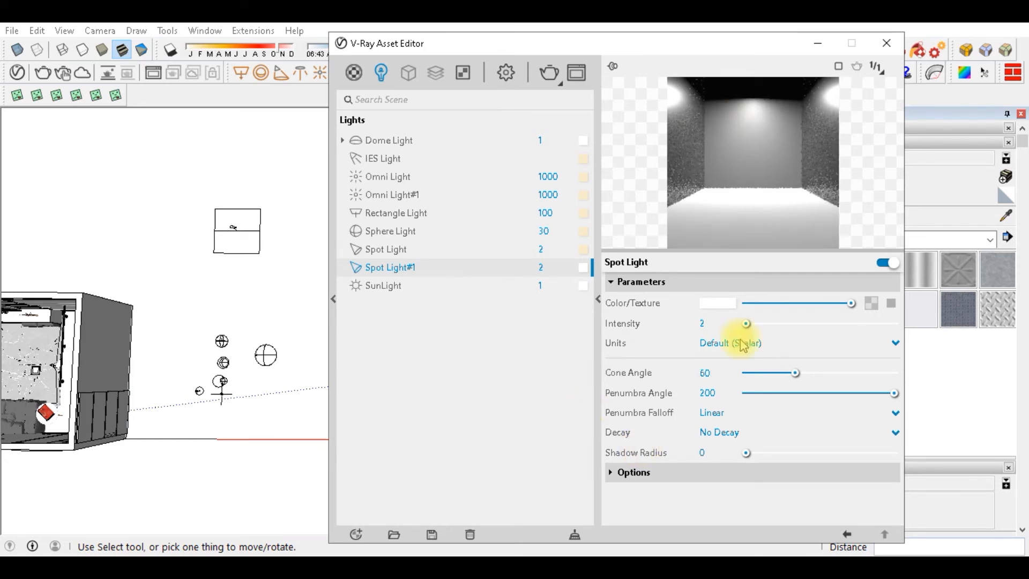
Step: Set the second spot light's shadow radius to 20
{"action": "left_click", "coordinate": [704, 453]}
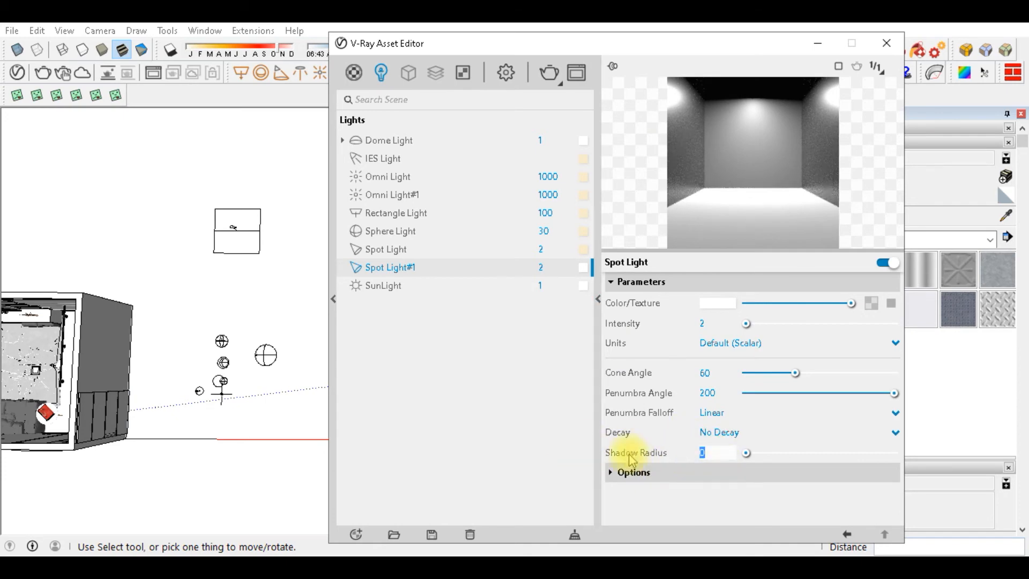
{"action": "type", "text": "20"}
{"action": "key", "text": "Return"}
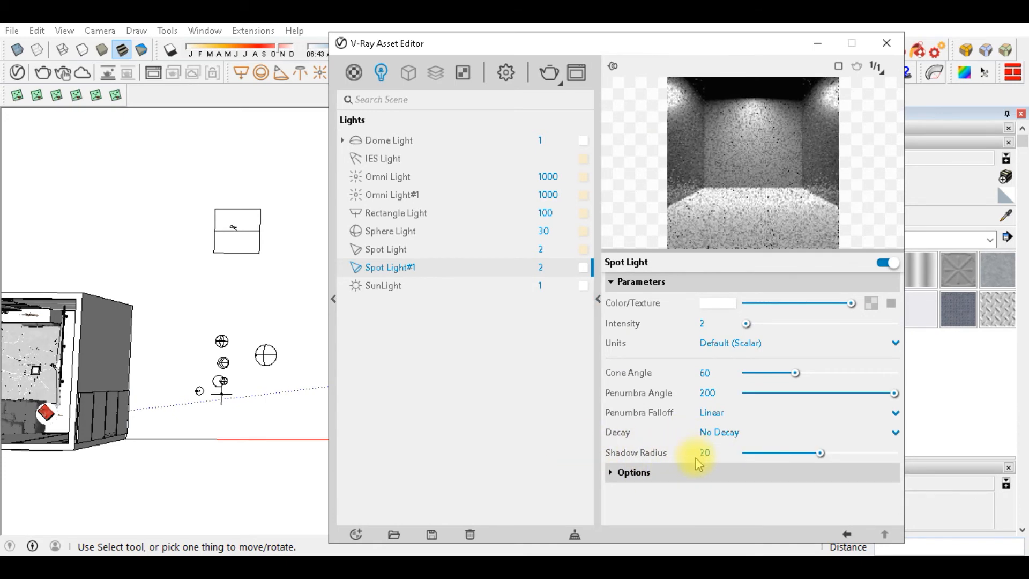
Step: Toggle the second spot light's Affect Specular option off and on to compare the preview, leaving it off
{"action": "left_click", "coordinate": [629, 471]}
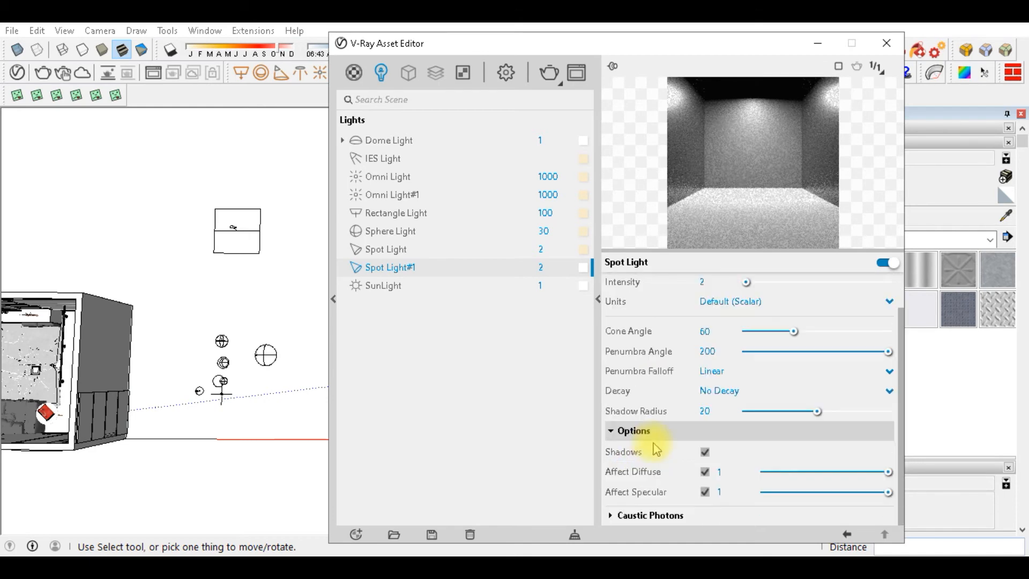
{"action": "left_click", "coordinate": [705, 492]}
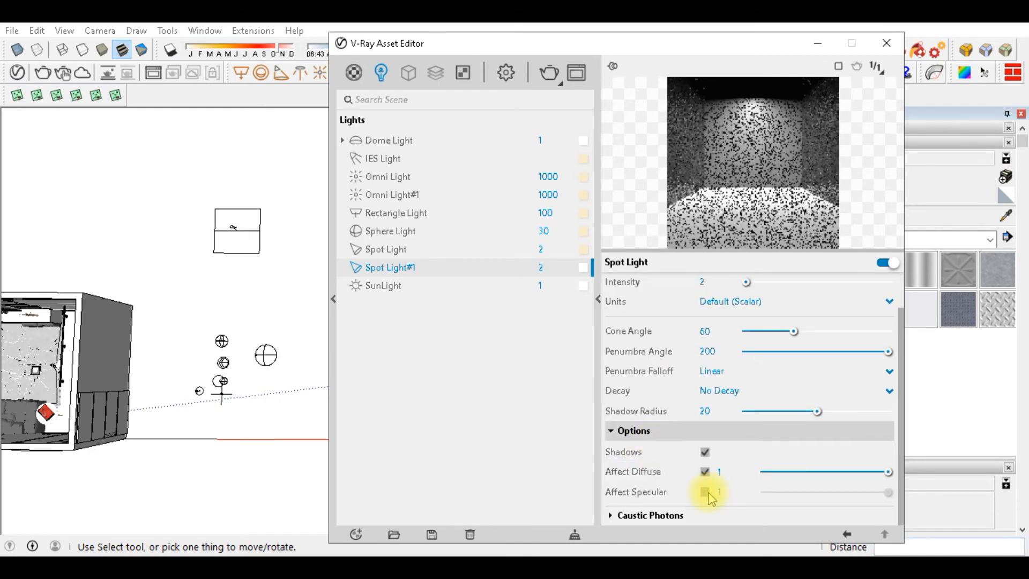
{"action": "left_click", "coordinate": [705, 492]}
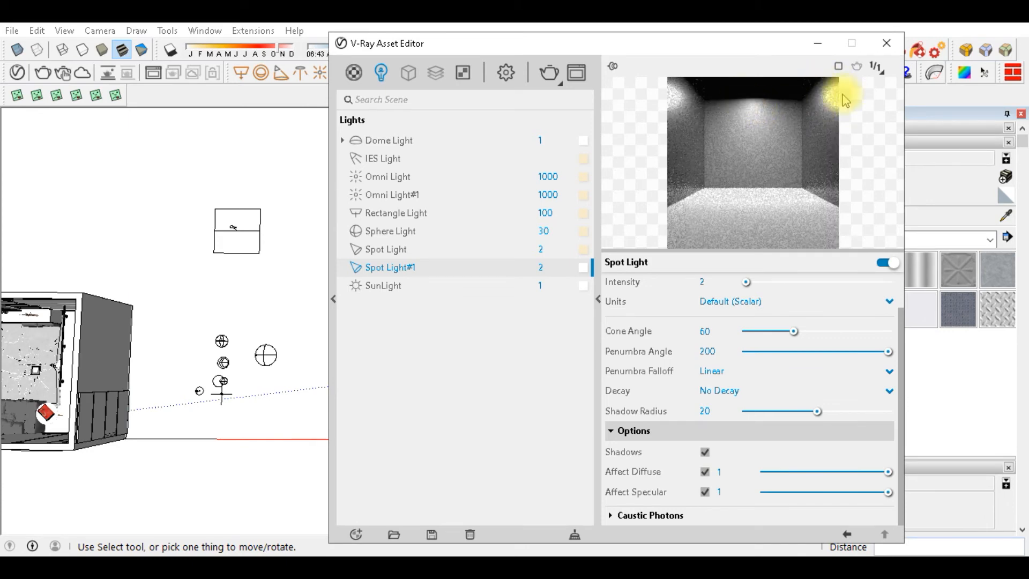
{"action": "left_click", "coordinate": [705, 492]}
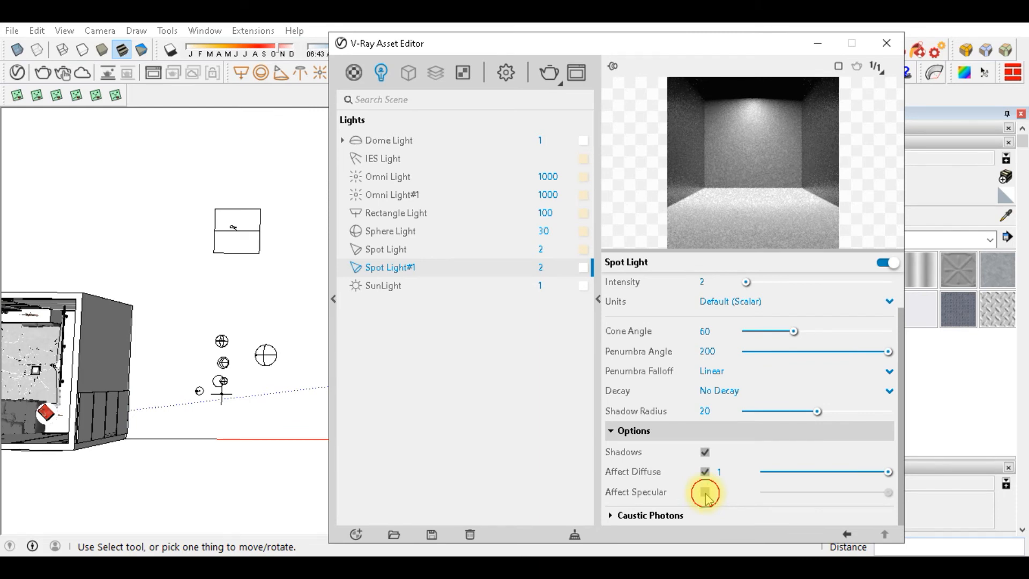
{"action": "left_click", "coordinate": [705, 492]}
{"action": "left_click", "coordinate": [706, 492]}
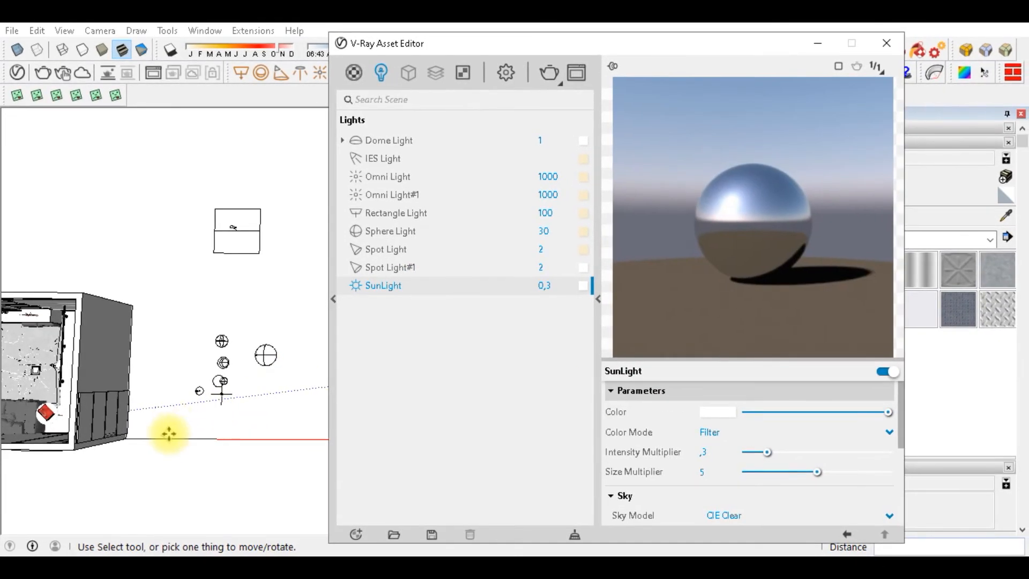
Step: Show the Advanced Camera Parameters in the V-Ray render settings and move the Asset Editor clear of the model
{"action": "middle_click", "coordinate": [163, 448]}
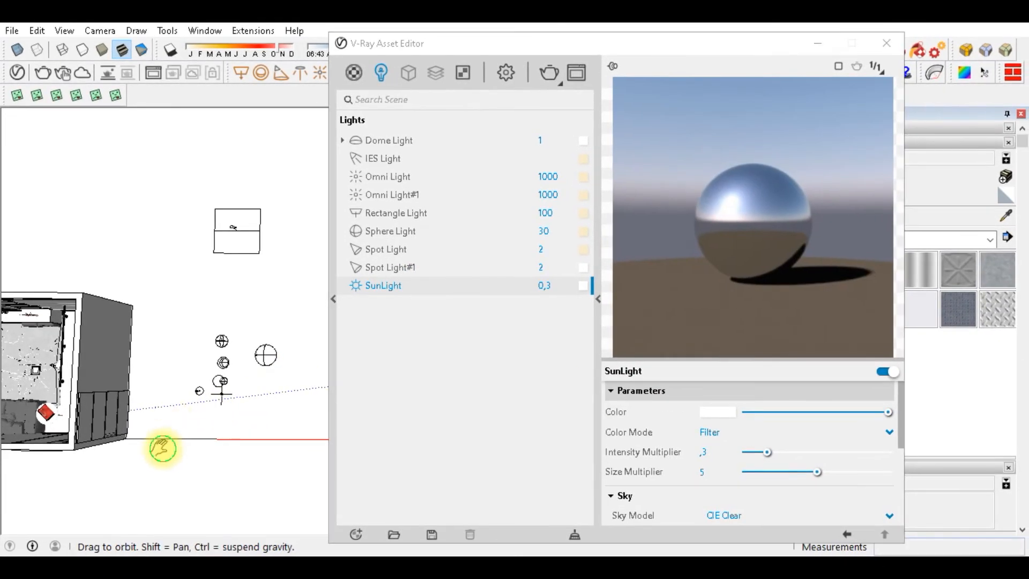
{"action": "middle_click_drag", "start_coordinate": [163, 448], "coordinate": [345, 426]}
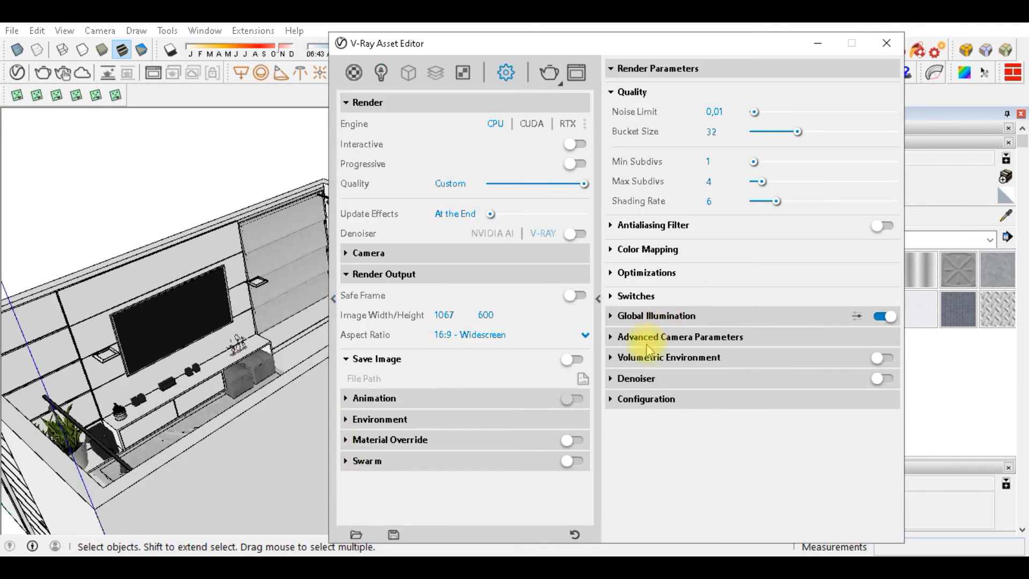
{"action": "left_click", "coordinate": [670, 337]}
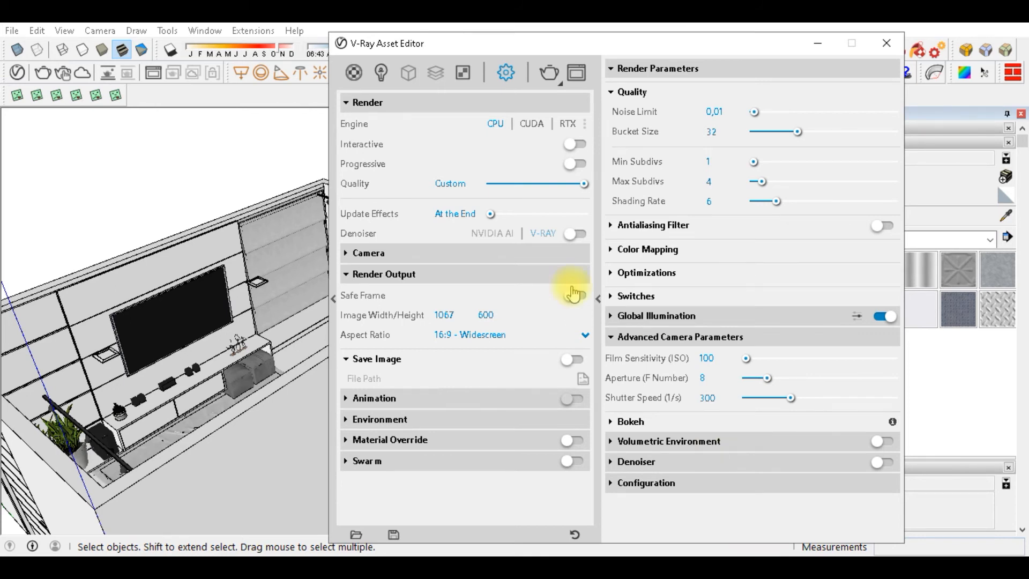
{"action": "left_click_drag", "start_coordinate": [725, 47], "coordinate": [850, 37]}
Step: Delete the fabric blind covering the window beside the TV and frame an interior view towards the window
{"action": "middle_click_drag", "start_coordinate": [321, 219], "coordinate": [325, 233]}
{"action": "scroll", "coordinate": [314, 218], "scroll_direction": "up", "scroll_amount": 5}
{"action": "mouse_move", "coordinate": [239, 268]}
{"action": "middle_mouse_down"}
{"action": "mouse_move", "coordinate": [322, 227]}
{"action": "mouse_move", "coordinate": [336, 187]}
{"action": "mouse_move", "coordinate": [345, 256]}
{"action": "middle_mouse_up"}
{"action": "scroll", "coordinate": [302, 246], "scroll_direction": "up", "scroll_amount": 1}
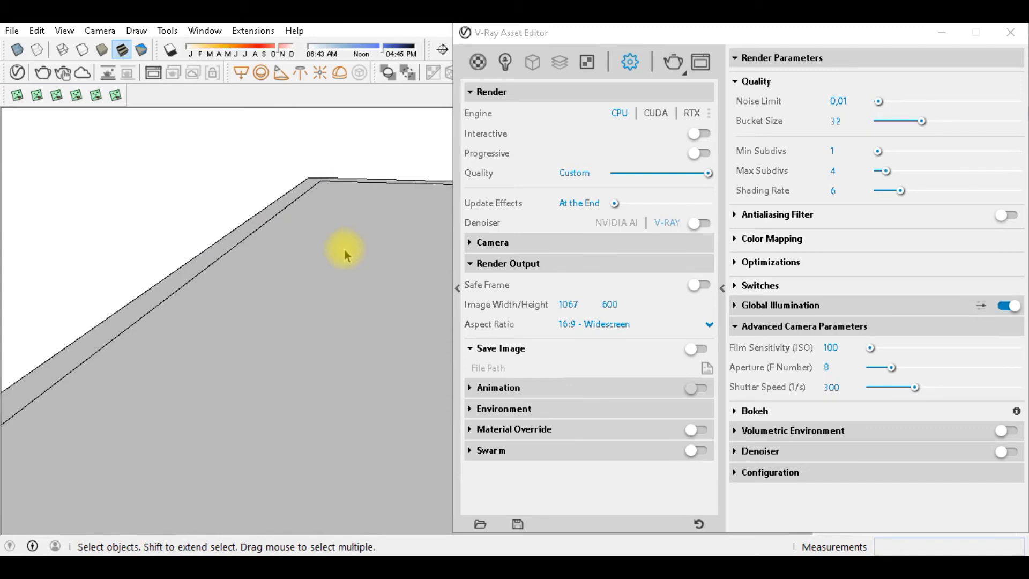
{"action": "scroll", "coordinate": [340, 219], "scroll_direction": "down", "scroll_amount": 5}
{"action": "middle_click_drag", "start_coordinate": [331, 358], "coordinate": [343, 250]}
{"action": "scroll", "coordinate": [380, 288], "scroll_direction": "up", "scroll_amount": 1}
{"action": "middle_click_drag", "start_coordinate": [380, 288], "coordinate": [288, 242], "text": "shift"}
{"action": "left_click", "coordinate": [316, 334]}
{"action": "key", "text": "Delete"}
{"action": "scroll", "coordinate": [329, 345], "scroll_direction": "up", "scroll_amount": 4}
{"action": "mouse_move", "coordinate": [346, 338]}
{"action": "middle_mouse_down"}
{"action": "mouse_move", "coordinate": [360, 341]}
{"action": "mouse_move", "coordinate": [294, 315]}
{"action": "mouse_move", "coordinate": [363, 336]}
{"action": "mouse_move", "coordinate": [344, 349]}
{"action": "middle_mouse_up"}
{"action": "scroll", "coordinate": [363, 423], "scroll_direction": "up", "scroll_amount": 3}
{"action": "scroll", "coordinate": [306, 345], "scroll_direction": "down", "scroll_amount": 3}
{"action": "scroll", "coordinate": [359, 338], "scroll_direction": "up", "scroll_amount": 3}
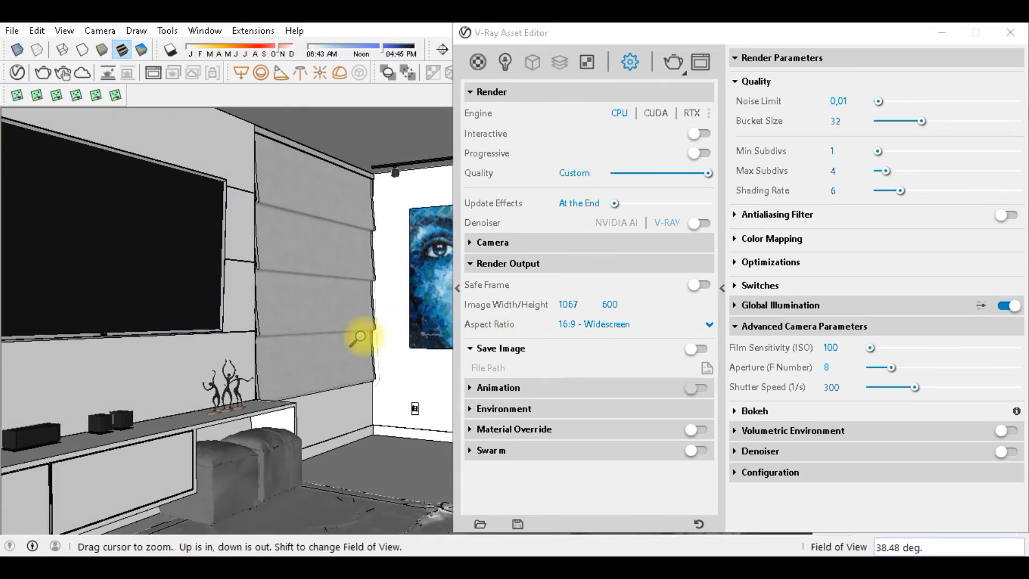
{"action": "scroll", "coordinate": [360, 337], "scroll_direction": "down", "scroll_amount": 2}
{"action": "middle_click_drag", "start_coordinate": [299, 361], "coordinate": [361, 314]}
{"action": "right_click", "coordinate": [361, 315]}
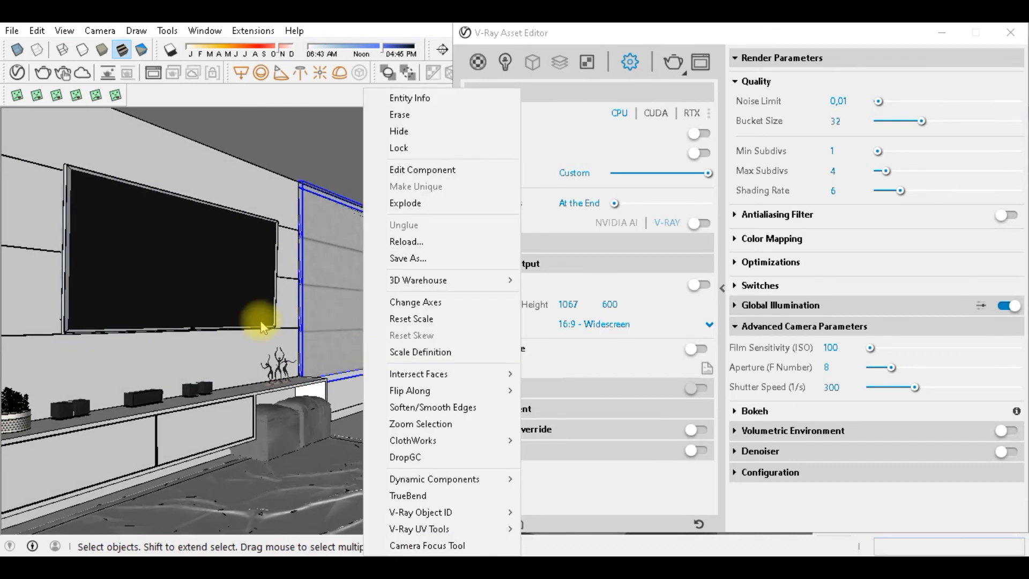
{"action": "left_click", "coordinate": [259, 316]}
{"action": "key", "text": "Delete"}
{"action": "middle_click_drag", "start_coordinate": [391, 361], "coordinate": [383, 356], "text": "shift"}
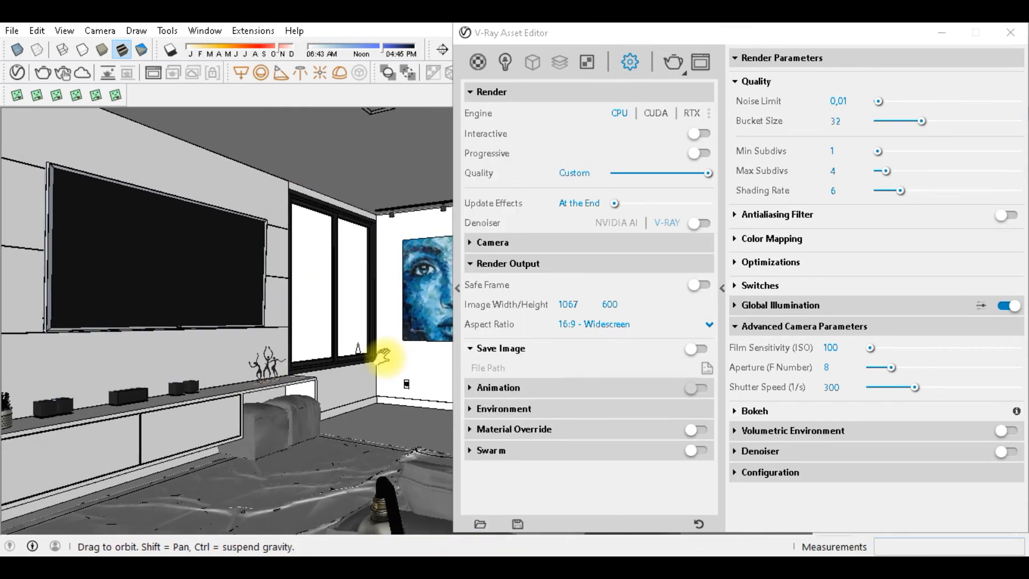
Step: Start an interactive V-Ray render of the interior view and reposition the frame buffer window
{"action": "left_click", "coordinate": [63, 77]}
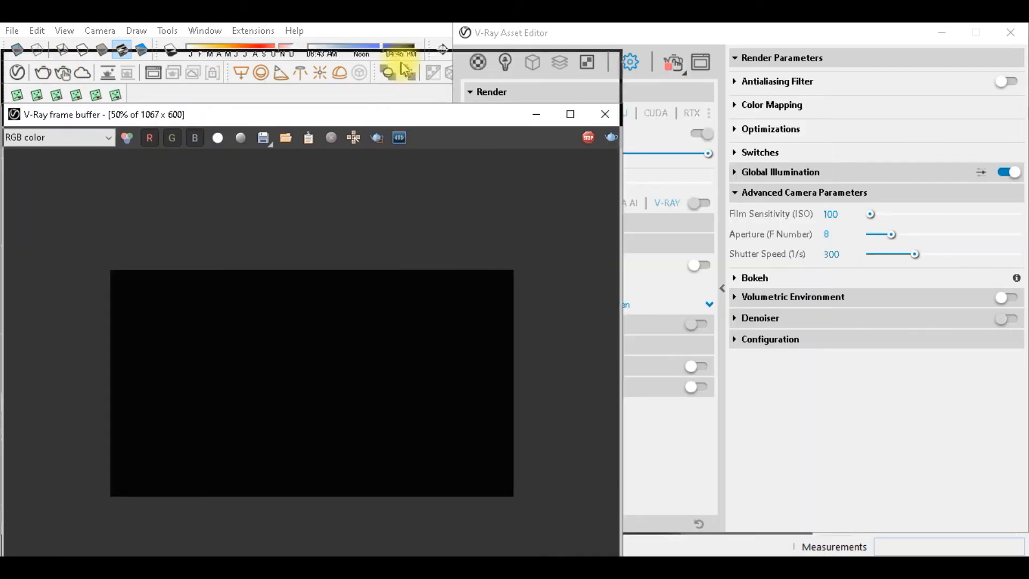
{"action": "left_click_drag", "start_coordinate": [344, 114], "coordinate": [310, 57]}
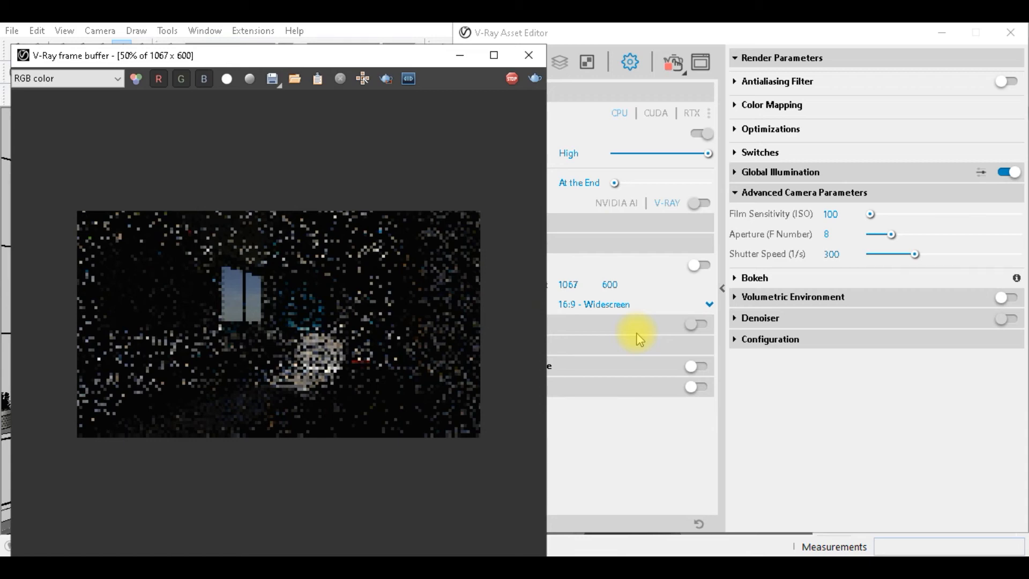
Step: Set the camera's shutter speed to 100 and its film sensitivity to ISO 200, ending the interactive render after the comparison
{"action": "left_click", "coordinate": [638, 339]}
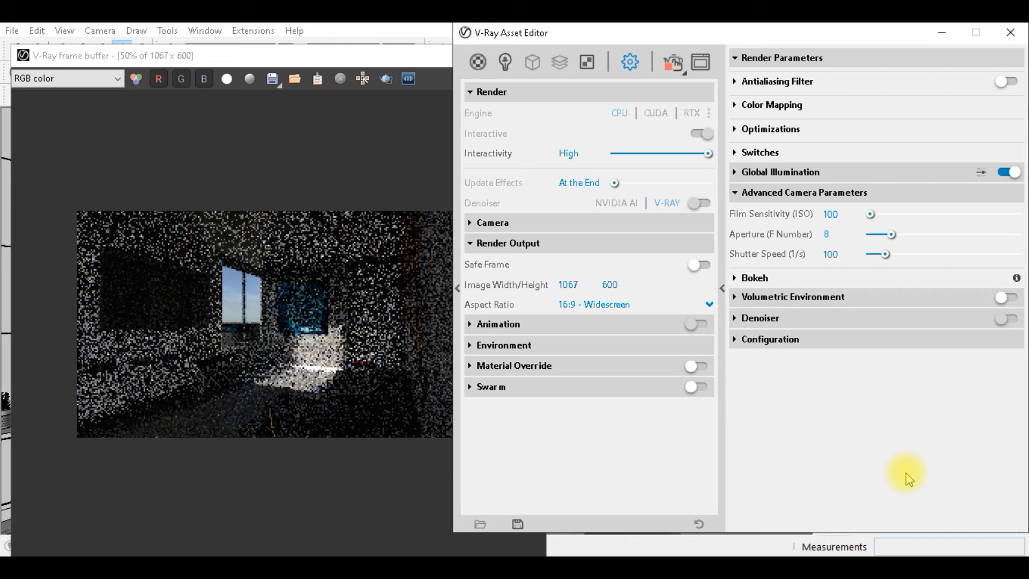
{"action": "left_click", "coordinate": [831, 214]}
{"action": "type", "text": "200"}
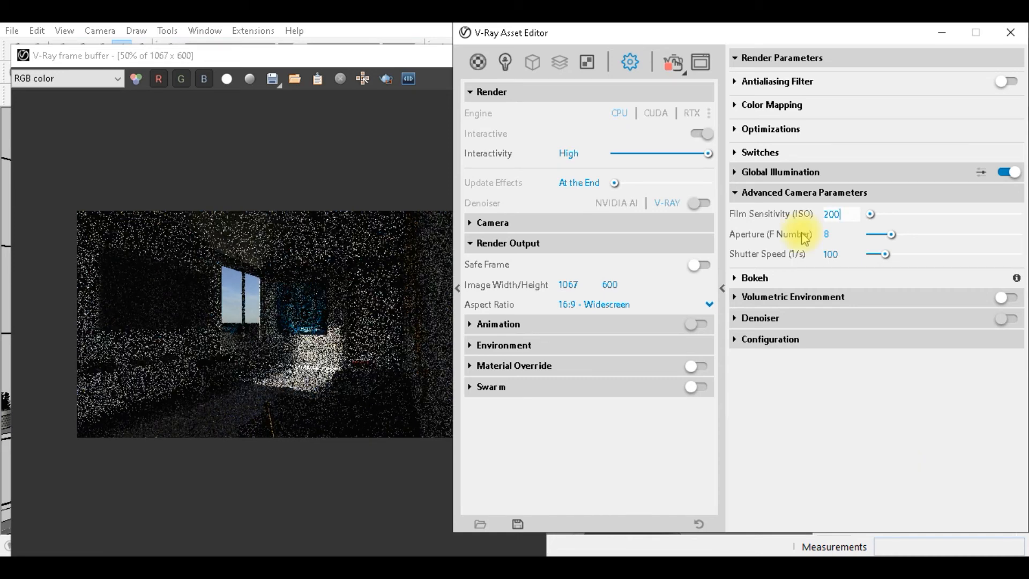
{"action": "key", "text": "Return"}
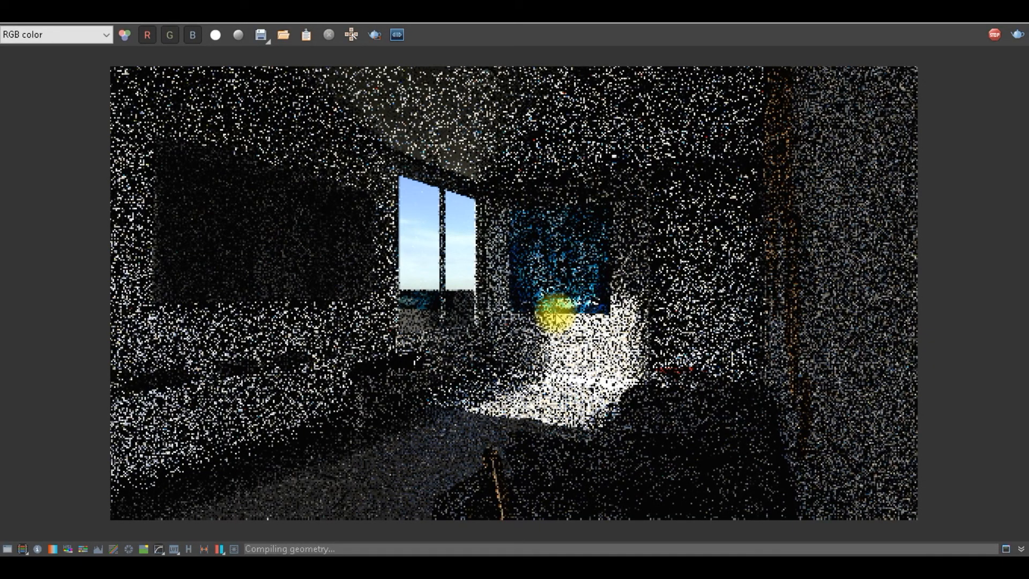
{"action": "left_click", "coordinate": [996, 37]}
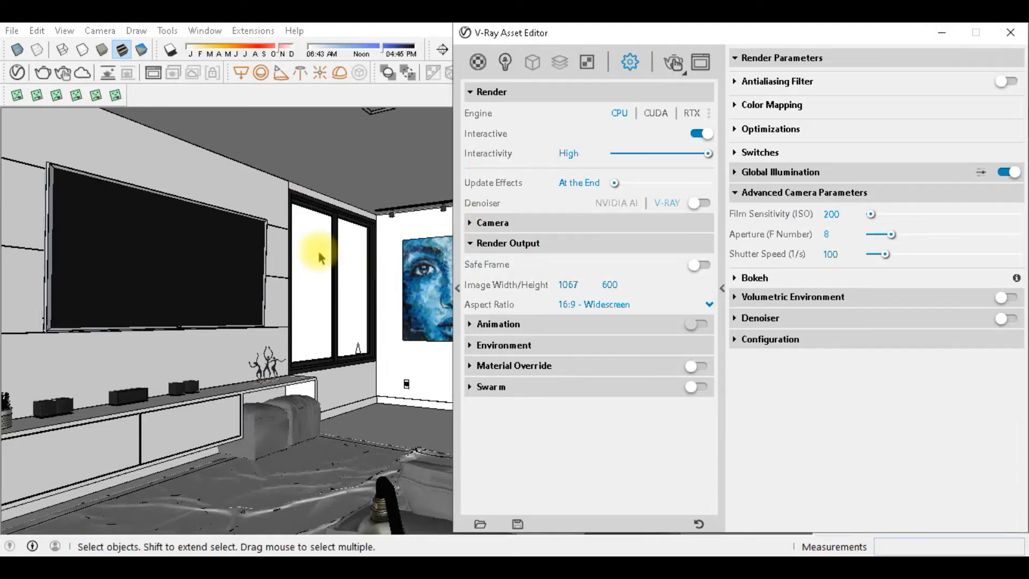
Step: Close the Asset Editor and hide the living room's ceiling to expose the interior from above
{"action": "left_click", "coordinate": [1010, 33]}
{"action": "middle_click_drag", "start_coordinate": [477, 255], "coordinate": [436, 425], "text": "shift"}
{"action": "middle_click_drag", "start_coordinate": [512, 280], "coordinate": [230, 259]}
{"action": "right_click", "coordinate": [203, 210]}
{"action": "left_click", "coordinate": [344, 300]}
{"action": "middle_click_drag", "start_coordinate": [344, 300], "coordinate": [615, 359]}
Step: Erase the sample dome, sphere, rectangle and omni lights standing outside the room
{"action": "key", "text": "r"}
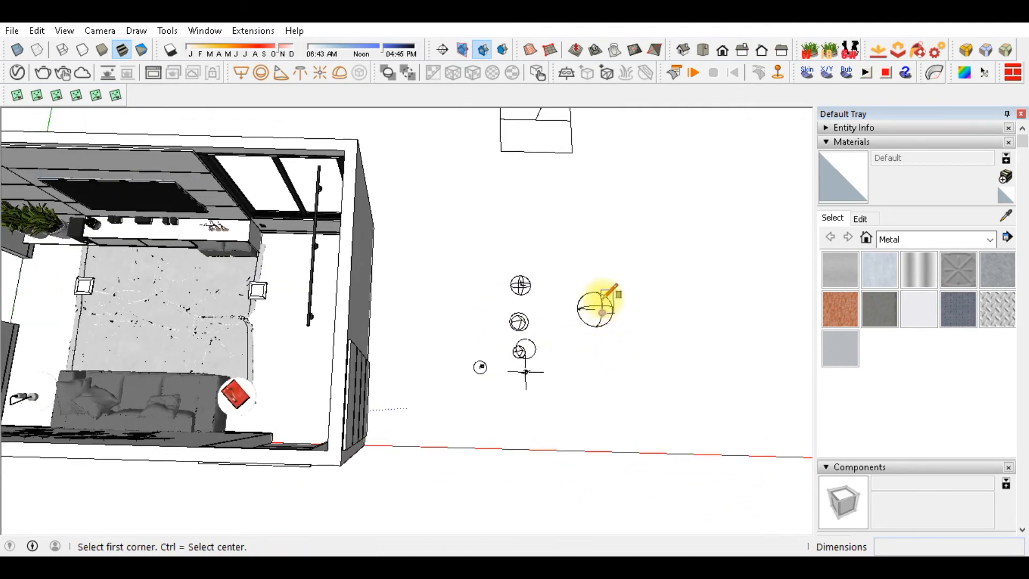
{"action": "key", "text": "e"}
{"action": "mouse_move", "coordinate": [598, 306]}
{"action": "middle_mouse_down"}
{"action": "mouse_move", "coordinate": [579, 349]}
{"action": "mouse_move", "coordinate": [538, 340]}
{"action": "mouse_move", "coordinate": [519, 271]}
{"action": "mouse_move", "coordinate": [514, 304]}
{"action": "middle_mouse_up"}
{"action": "mouse_move", "coordinate": [585, 386]}
{"action": "middle_mouse_down"}
{"action": "mouse_move", "coordinate": [363, 429]}
{"action": "mouse_move", "coordinate": [333, 367]}
{"action": "mouse_move", "coordinate": [239, 278]}
{"action": "mouse_move", "coordinate": [280, 250]}
{"action": "mouse_move", "coordinate": [549, 400]}
{"action": "mouse_move", "coordinate": [623, 492]}
{"action": "mouse_move", "coordinate": [507, 432]}
{"action": "mouse_move", "coordinate": [455, 423]}
{"action": "mouse_move", "coordinate": [467, 339]}
{"action": "mouse_move", "coordinate": [466, 380]}
{"action": "mouse_move", "coordinate": [556, 358]}
{"action": "mouse_move", "coordinate": [524, 345]}
{"action": "mouse_move", "coordinate": [545, 356]}
{"action": "middle_mouse_up"}
{"action": "scroll", "coordinate": [555, 355], "scroll_direction": "up", "scroll_amount": 3}
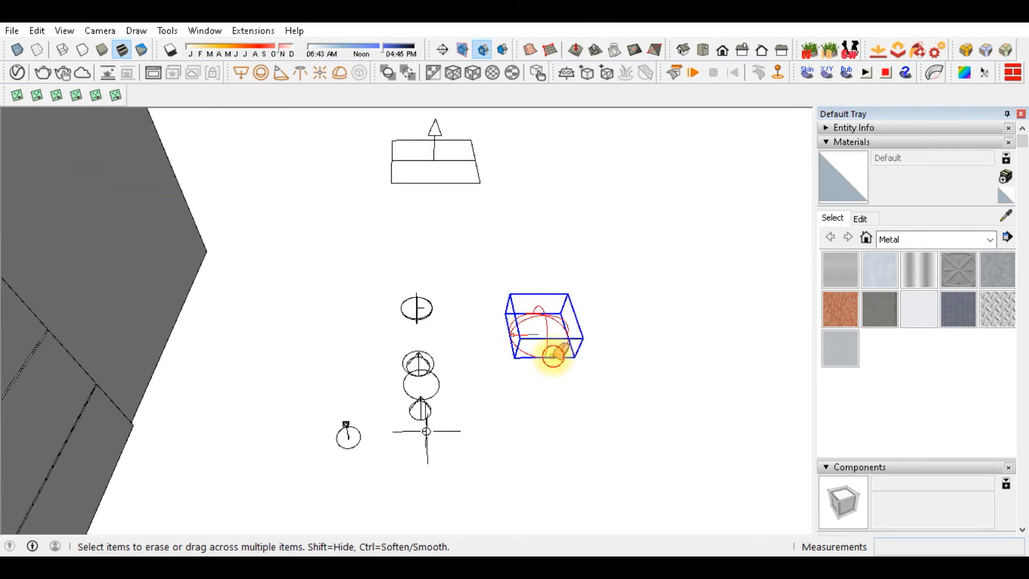
{"action": "left_click", "coordinate": [523, 319]}
{"action": "middle_click_drag", "start_coordinate": [467, 324], "coordinate": [536, 150]}
{"action": "left_click", "coordinate": [524, 184]}
{"action": "mouse_move", "coordinate": [574, 190]}
{"action": "middle_mouse_down"}
{"action": "mouse_move", "coordinate": [432, 299]}
{"action": "mouse_move", "coordinate": [448, 321]}
{"action": "middle_mouse_up"}
{"action": "left_click_drag", "start_coordinate": [441, 323], "coordinate": [367, 287]}
{"action": "mouse_move", "coordinate": [296, 355]}
{"action": "left_mouse_down"}
{"action": "mouse_move", "coordinate": [321, 346]}
{"action": "mouse_move", "coordinate": [249, 349]}
{"action": "mouse_move", "coordinate": [241, 363]}
{"action": "mouse_move", "coordinate": [244, 345]}
{"action": "mouse_move", "coordinate": [239, 361]}
{"action": "mouse_move", "coordinate": [268, 402]}
{"action": "mouse_move", "coordinate": [292, 416]}
{"action": "mouse_move", "coordinate": [296, 403]}
{"action": "mouse_move", "coordinate": [294, 420]}
{"action": "mouse_move", "coordinate": [296, 403]}
{"action": "left_mouse_up"}
{"action": "mouse_move", "coordinate": [441, 464]}
{"action": "middle_mouse_down"}
{"action": "mouse_move", "coordinate": [315, 289]}
{"action": "mouse_move", "coordinate": [450, 379]}
{"action": "mouse_move", "coordinate": [427, 391]}
{"action": "middle_mouse_up"}
Step: Open the V-Ray light list and delete the asset named Spot Light
{"action": "left_click", "coordinate": [17, 72]}
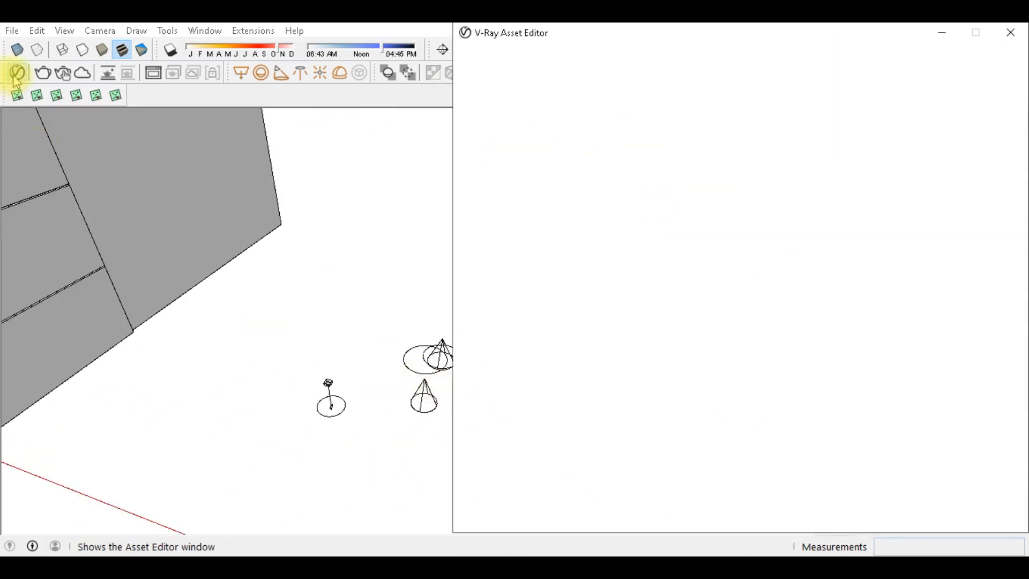
{"action": "left_click", "coordinate": [507, 67]}
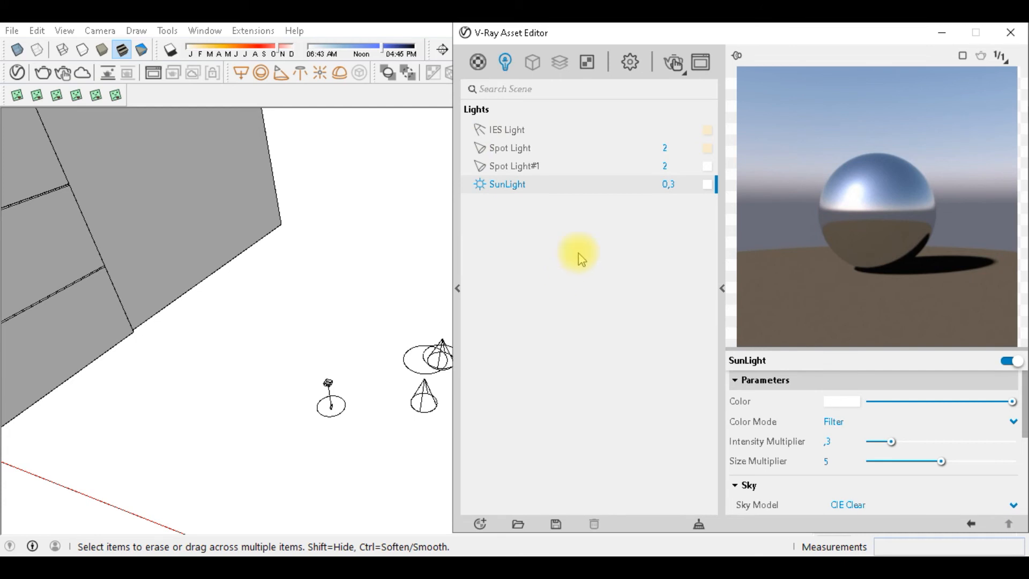
{"action": "right_click", "coordinate": [525, 150]}
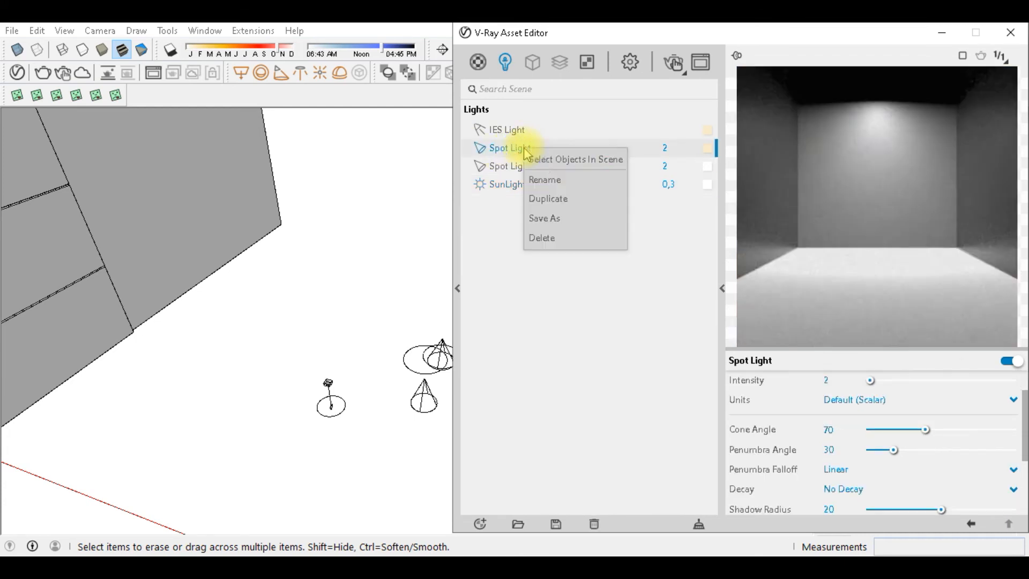
{"action": "left_click", "coordinate": [583, 237]}
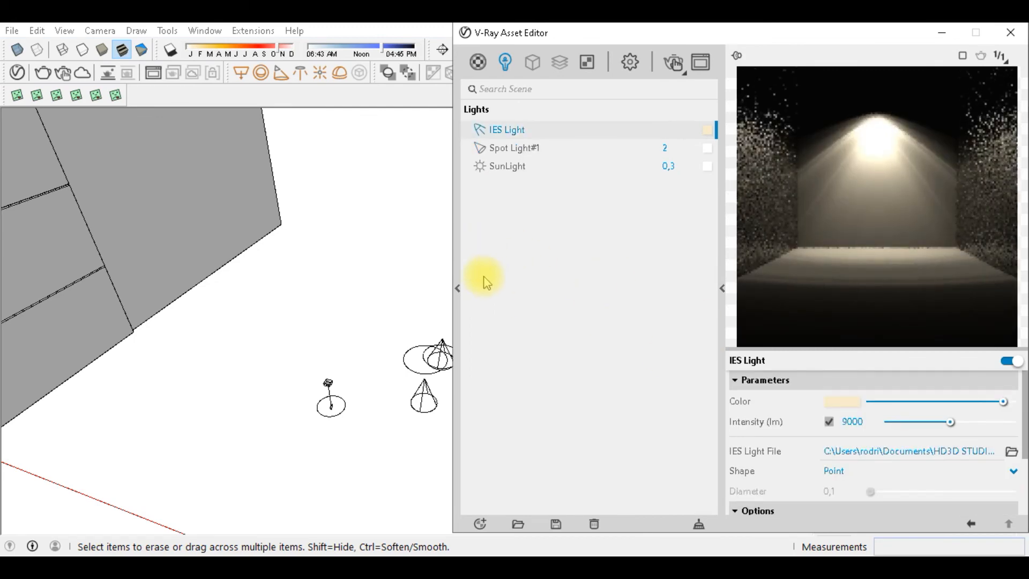
Step: Cut the remaining spot light, Spot Light#1, from the area outside the room
{"action": "left_click", "coordinate": [531, 150]}
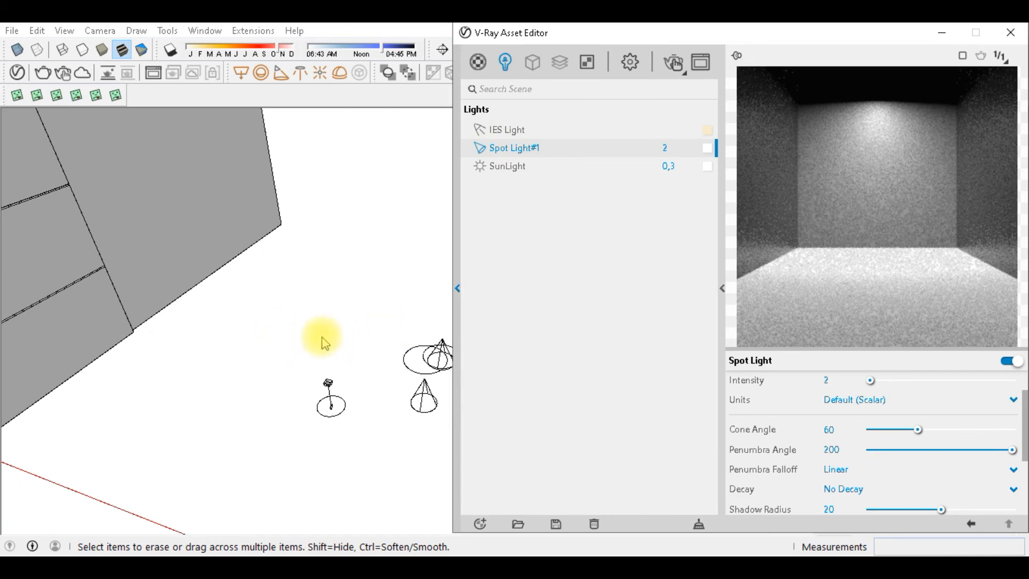
{"action": "key", "text": "space"}
{"action": "mouse_move", "coordinate": [366, 321]}
{"action": "middle_mouse_down"}
{"action": "mouse_move", "coordinate": [299, 255]}
{"action": "mouse_move", "coordinate": [280, 214]}
{"action": "mouse_move", "coordinate": [349, 349]}
{"action": "middle_mouse_up"}
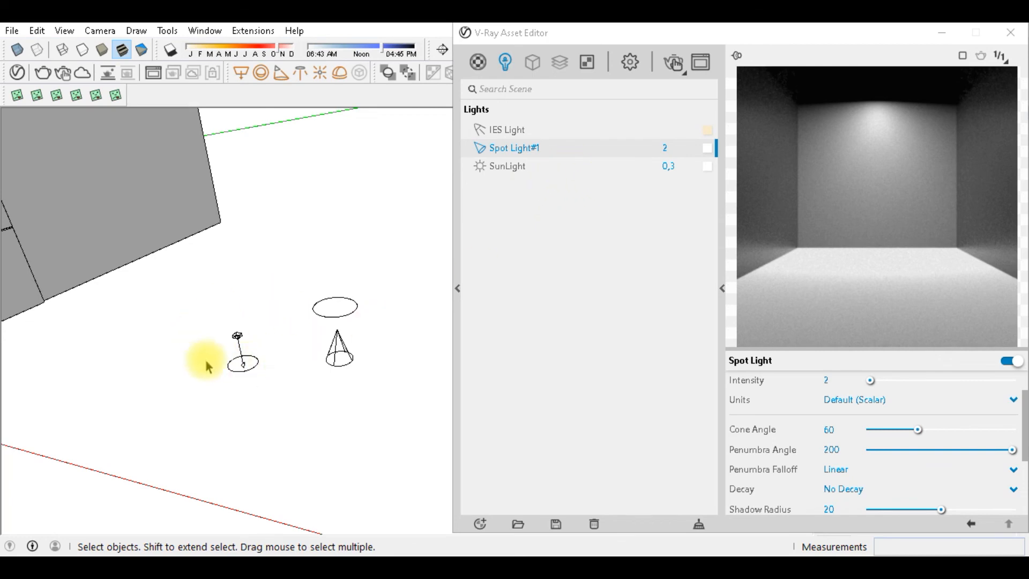
{"action": "middle_click_drag", "start_coordinate": [280, 303], "coordinate": [303, 368]}
{"action": "left_click", "coordinate": [326, 356]}
{"action": "right_click", "coordinate": [326, 356]}
{"action": "left_click", "coordinate": [283, 406]}
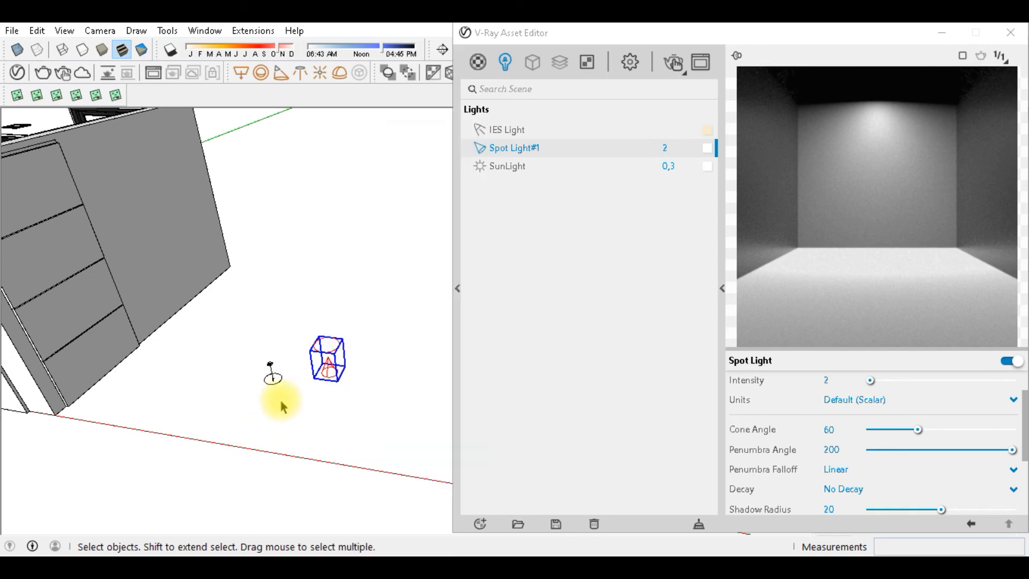
{"action": "middle_click_drag", "start_coordinate": [273, 375], "coordinate": [432, 485]}
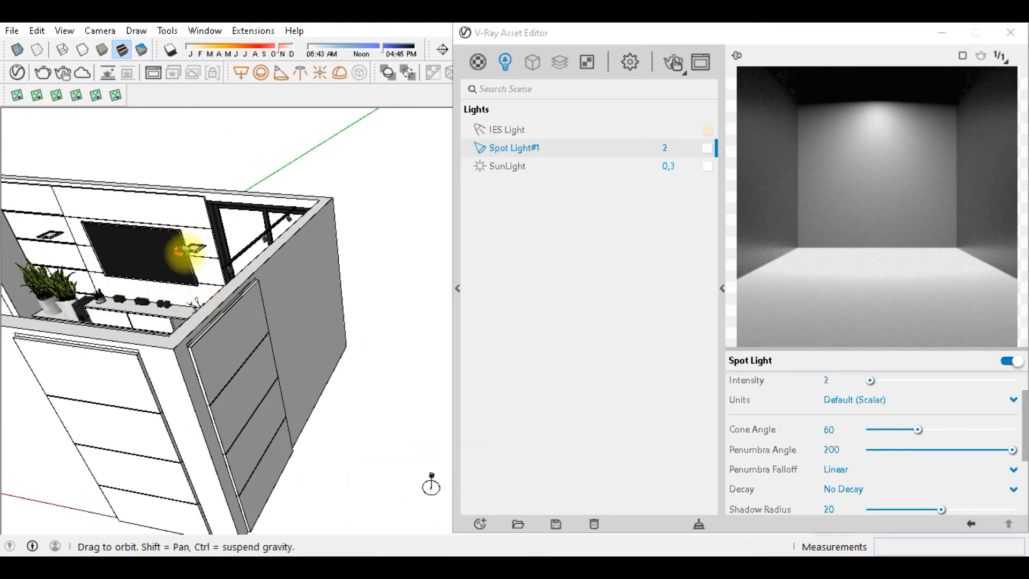
Step: Open a square ceiling downlight component for editing and paste the spot light inside it
{"action": "scroll", "coordinate": [225, 300], "scroll_direction": "up", "scroll_amount": 5}
{"action": "right_click", "coordinate": [266, 370]}
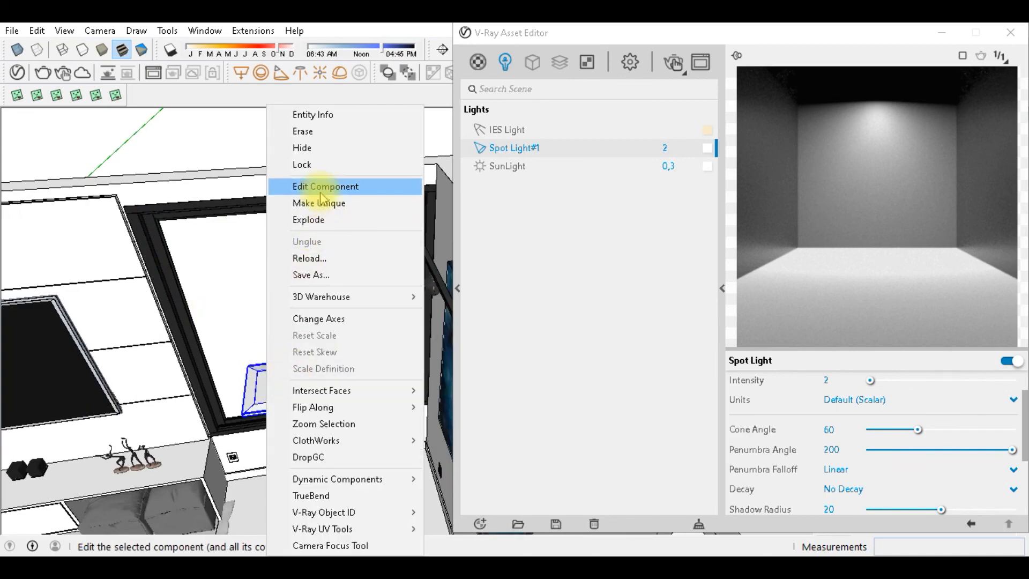
{"action": "left_click", "coordinate": [294, 202]}
{"action": "middle_click_drag", "start_coordinate": [293, 218], "coordinate": [223, 349]}
{"action": "key", "text": "ctrl+v"}
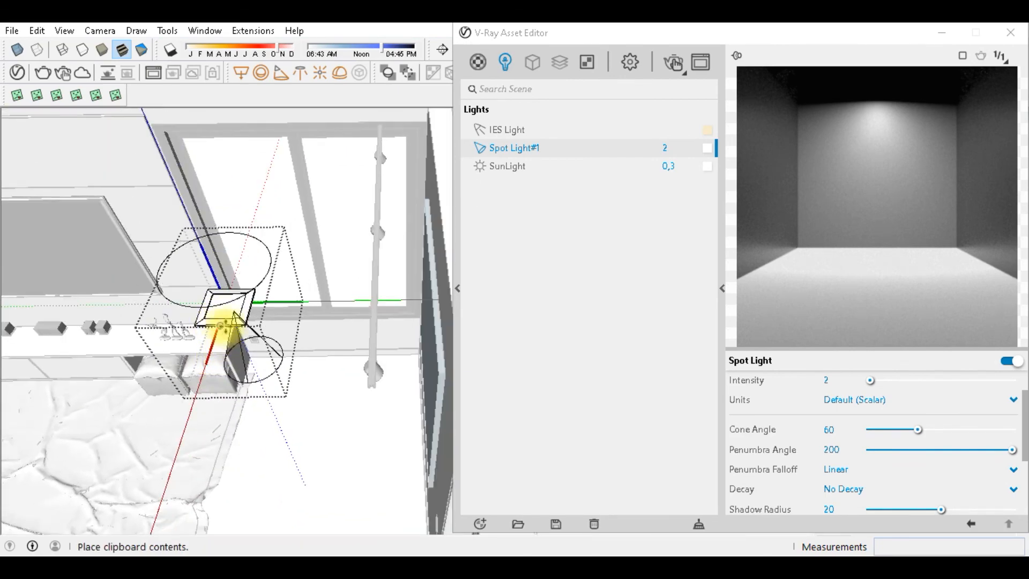
{"action": "left_click", "coordinate": [222, 325]}
Step: Move the pasted spot light into line with the square downlight and leave the component
{"action": "scroll", "coordinate": [231, 316], "scroll_direction": "up", "scroll_amount": 3}
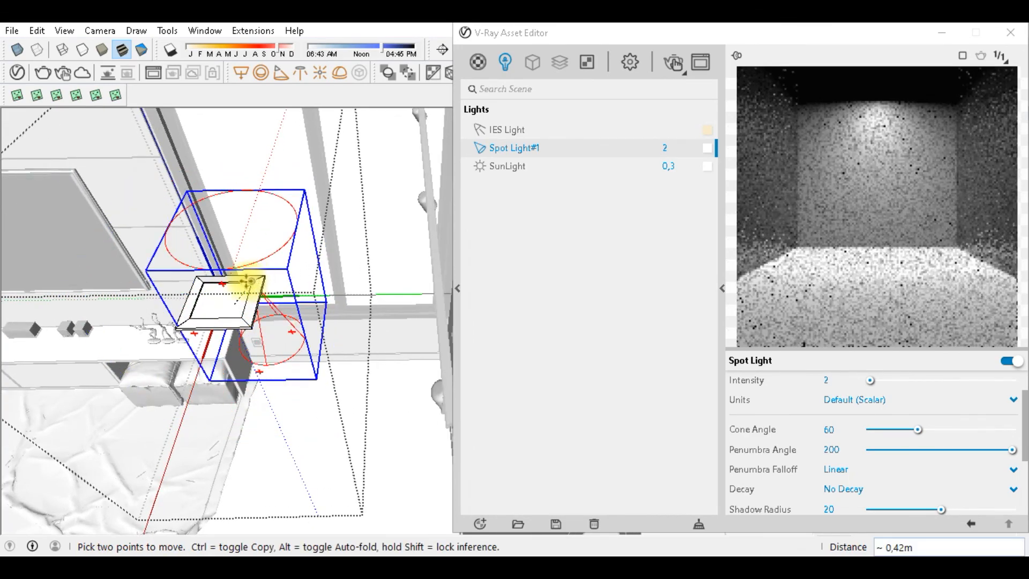
{"action": "scroll", "coordinate": [241, 321], "scroll_direction": "up", "scroll_amount": 2}
{"action": "left_click", "coordinate": [245, 338]}
{"action": "left_click", "coordinate": [198, 340]}
{"action": "mouse_move", "coordinate": [198, 339]}
{"action": "middle_mouse_down"}
{"action": "mouse_move", "coordinate": [369, 124]}
{"action": "mouse_move", "coordinate": [257, 223]}
{"action": "mouse_move", "coordinate": [271, 317]}
{"action": "mouse_move", "coordinate": [241, 287]}
{"action": "mouse_move", "coordinate": [198, 423]}
{"action": "mouse_move", "coordinate": [204, 298]}
{"action": "mouse_move", "coordinate": [200, 368]}
{"action": "mouse_move", "coordinate": [246, 352]}
{"action": "mouse_move", "coordinate": [212, 370]}
{"action": "mouse_move", "coordinate": [177, 376]}
{"action": "mouse_move", "coordinate": [114, 338]}
{"action": "mouse_move", "coordinate": [293, 437]}
{"action": "middle_mouse_up"}
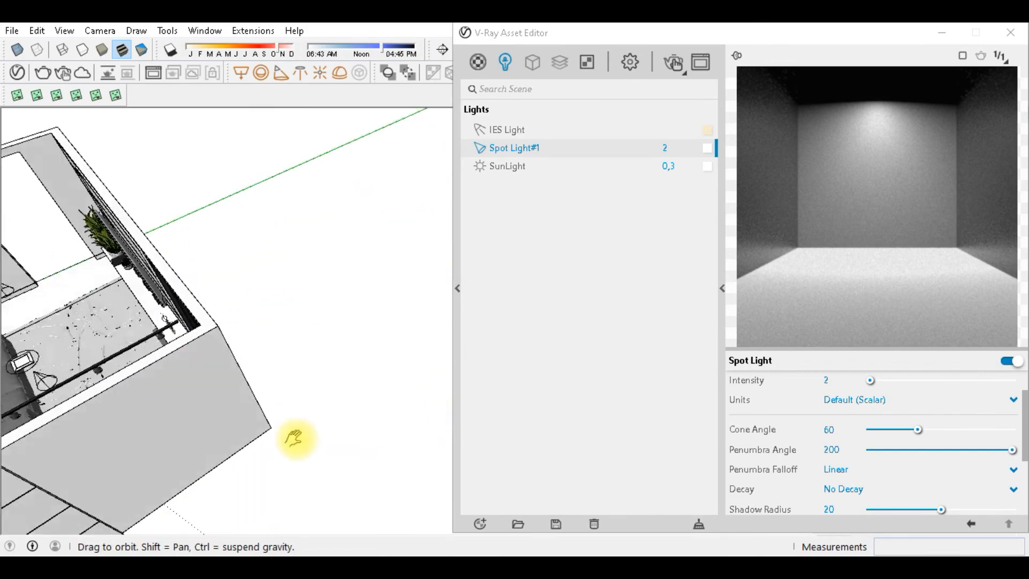
Step: Cut the sample IES light standing outside the room
{"action": "scroll", "coordinate": [293, 436], "scroll_direction": "down", "scroll_amount": 3}
{"action": "middle_click_drag", "start_coordinate": [287, 327], "coordinate": [292, 416]}
{"action": "scroll", "coordinate": [288, 411], "scroll_direction": "up", "scroll_amount": 6}
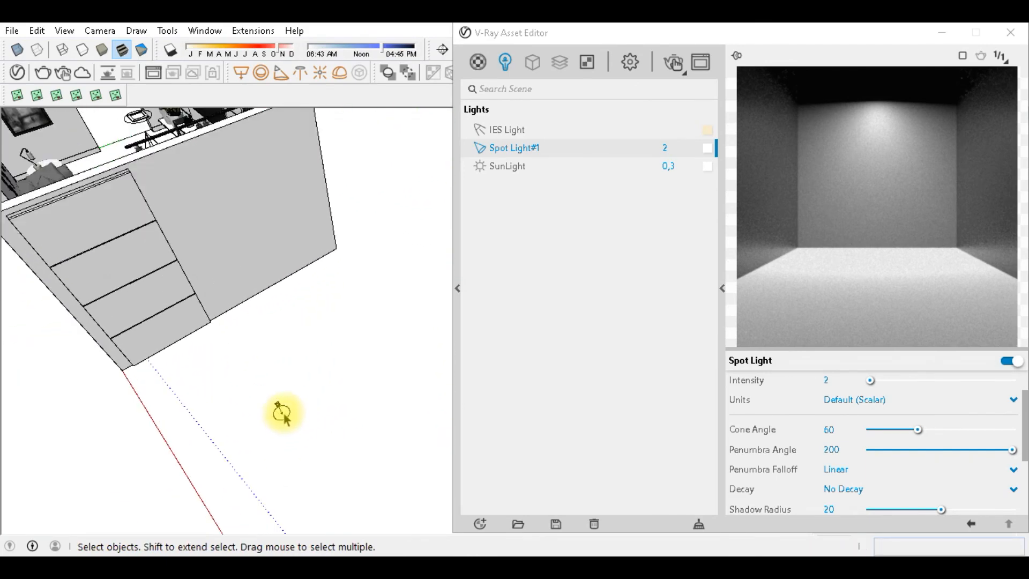
{"action": "left_click", "coordinate": [279, 412]}
{"action": "scroll", "coordinate": [219, 301], "scroll_direction": "down", "scroll_amount": 5}
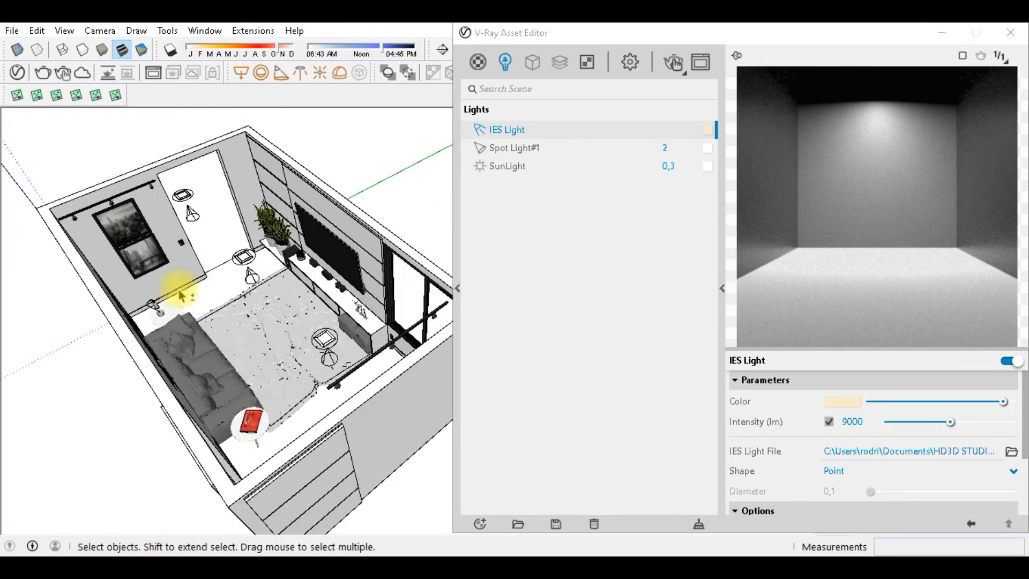
Step: Open the track lighting above the two framed pictures for editing and paste the IES light there
{"action": "middle_click_drag", "start_coordinate": [172, 287], "coordinate": [88, 207]}
{"action": "scroll", "coordinate": [207, 202], "scroll_direction": "up", "scroll_amount": 3}
{"action": "middle_click_drag", "start_coordinate": [207, 202], "coordinate": [96, 232]}
{"action": "scroll", "coordinate": [166, 214], "scroll_direction": "up", "scroll_amount": 8}
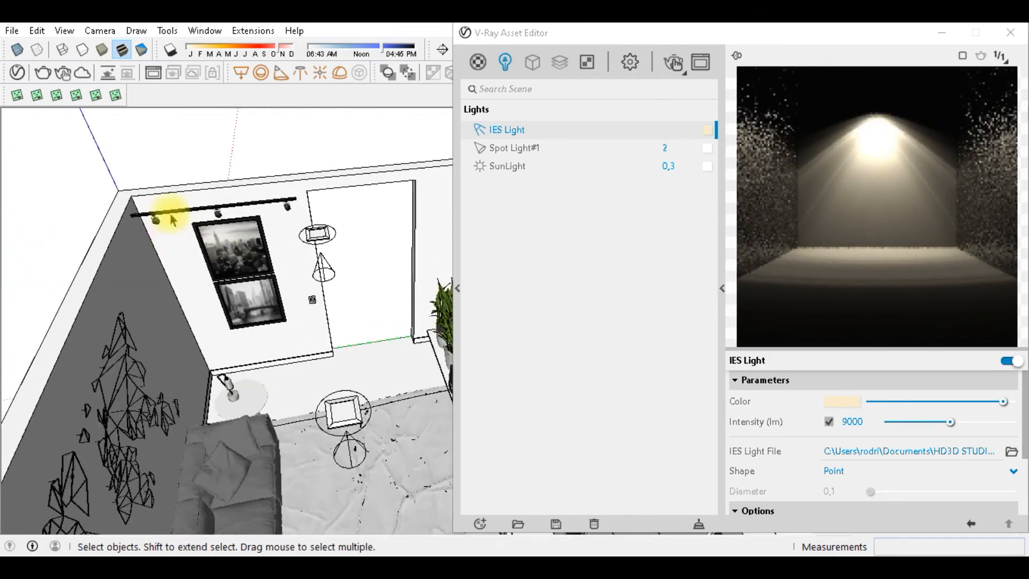
{"action": "mouse_move", "coordinate": [241, 161]}
{"action": "middle_mouse_down"}
{"action": "mouse_move", "coordinate": [331, 273]}
{"action": "mouse_move", "coordinate": [354, 285]}
{"action": "middle_mouse_up"}
{"action": "mouse_move", "coordinate": [420, 308]}
{"action": "middle_mouse_down"}
{"action": "mouse_move", "coordinate": [345, 297]}
{"action": "mouse_move", "coordinate": [325, 316]}
{"action": "mouse_move", "coordinate": [362, 333]}
{"action": "mouse_move", "coordinate": [239, 260]}
{"action": "mouse_move", "coordinate": [154, 154]}
{"action": "mouse_move", "coordinate": [204, 229]}
{"action": "middle_mouse_up"}
{"action": "scroll", "coordinate": [325, 317], "scroll_direction": "up", "scroll_amount": 1}
{"action": "left_click", "coordinate": [351, 311]}
{"action": "key", "text": "ctrl+v"}
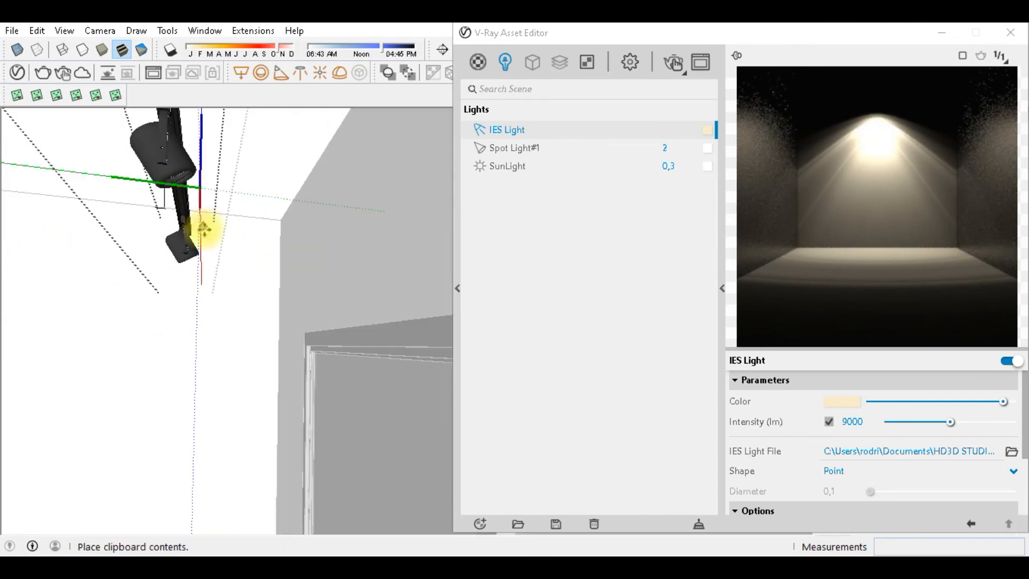
{"action": "middle_click_drag", "start_coordinate": [177, 185], "coordinate": [223, 298]}
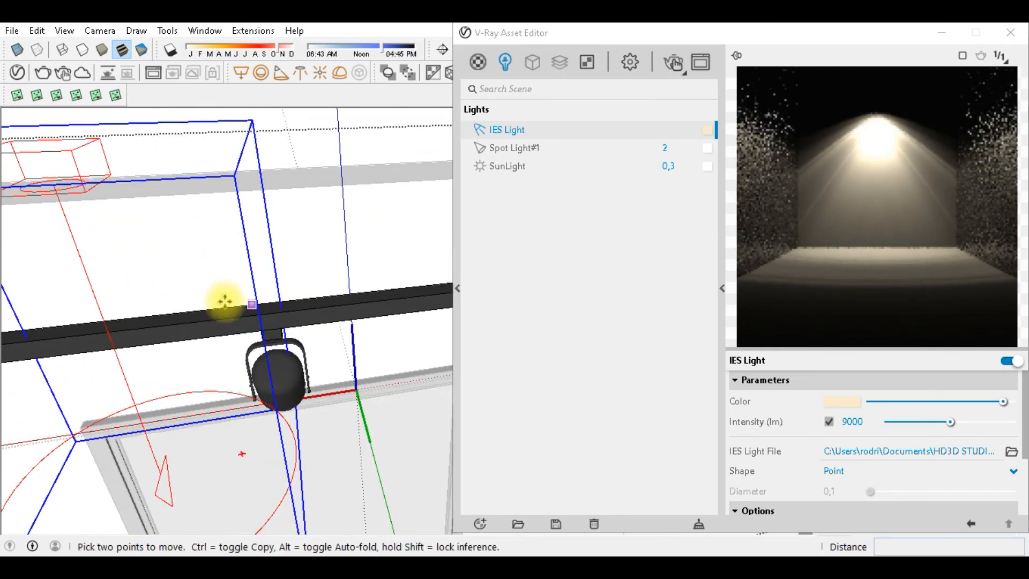
Step: Move the pasted IES light into line with a spotlight head on the track
{"action": "left_click", "coordinate": [110, 223]}
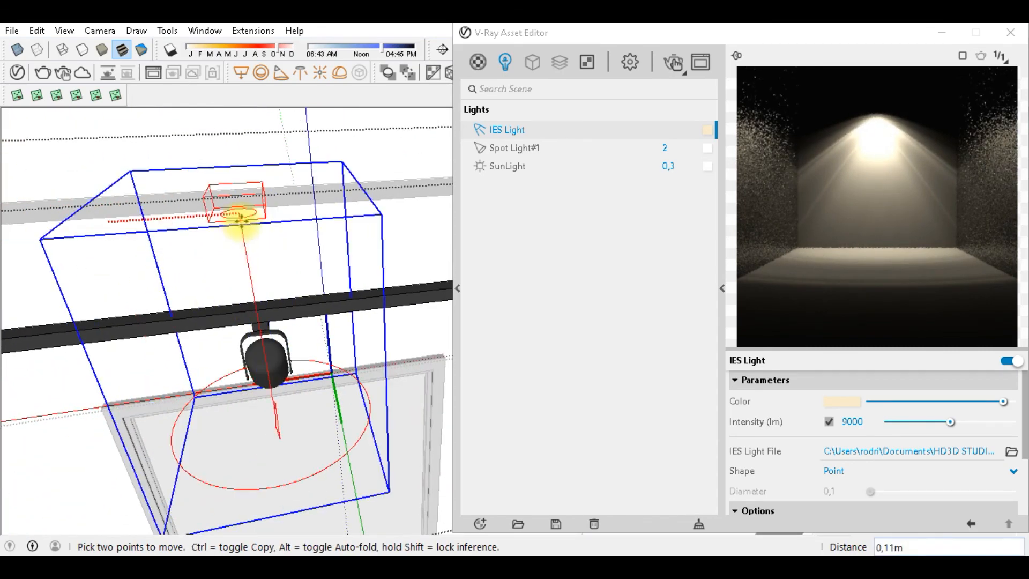
{"action": "scroll", "coordinate": [260, 324], "scroll_direction": "up", "scroll_amount": 2}
{"action": "scroll", "coordinate": [223, 290], "scroll_direction": "down", "scroll_amount": 3}
{"action": "left_click", "coordinate": [223, 274]}
{"action": "middle_click_drag", "start_coordinate": [223, 274], "coordinate": [177, 267]}
{"action": "left_click", "coordinate": [233, 291]}
{"action": "left_click", "coordinate": [202, 294]}
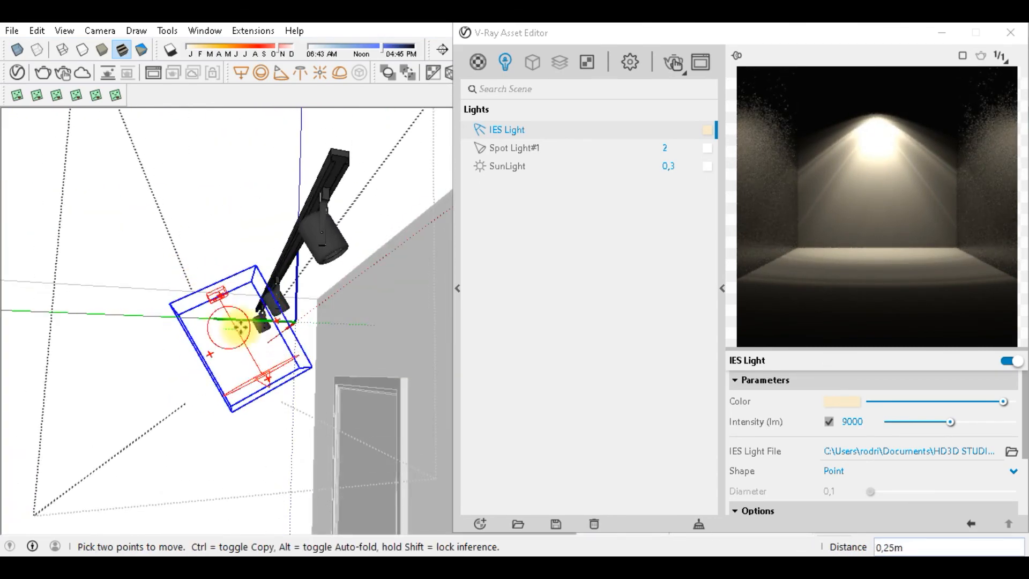
{"action": "left_click", "coordinate": [228, 326]}
{"action": "scroll", "coordinate": [258, 325], "scroll_direction": "up", "scroll_amount": 2}
{"action": "scroll", "coordinate": [245, 301], "scroll_direction": "up", "scroll_amount": 3}
{"action": "left_click", "coordinate": [274, 271]}
Step: Copy the IES light about 0.60 m along the track to a neighbouring spotlight head
{"action": "middle_click_drag", "start_coordinate": [177, 276], "coordinate": [391, 219]}
{"action": "scroll", "coordinate": [246, 230], "scroll_direction": "down", "scroll_amount": 2}
{"action": "scroll", "coordinate": [304, 322], "scroll_direction": "down", "scroll_amount": 2}
{"action": "left_click", "coordinate": [302, 217]}
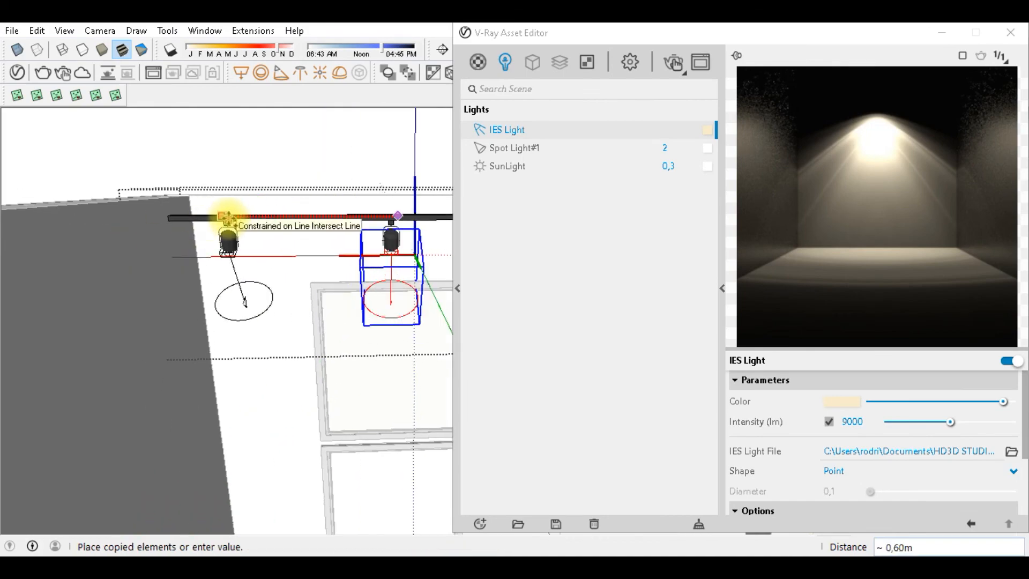
{"action": "left_click", "coordinate": [228, 219]}
Step: Copy the IES light to the remaining spotlight head and shift it 0.02 m into line with the lamp
{"action": "scroll", "coordinate": [241, 214], "scroll_direction": "up", "scroll_amount": 5}
{"action": "left_click", "coordinate": [237, 152]}
{"action": "key", "text": "ctrl"}
{"action": "scroll", "coordinate": [237, 151], "scroll_direction": "down", "scroll_amount": 3}
{"action": "middle_click_drag", "start_coordinate": [375, 166], "coordinate": [185, 178], "text": "shift"}
{"action": "left_click", "coordinate": [186, 178]}
{"action": "scroll", "coordinate": [214, 242], "scroll_direction": "up", "scroll_amount": 4}
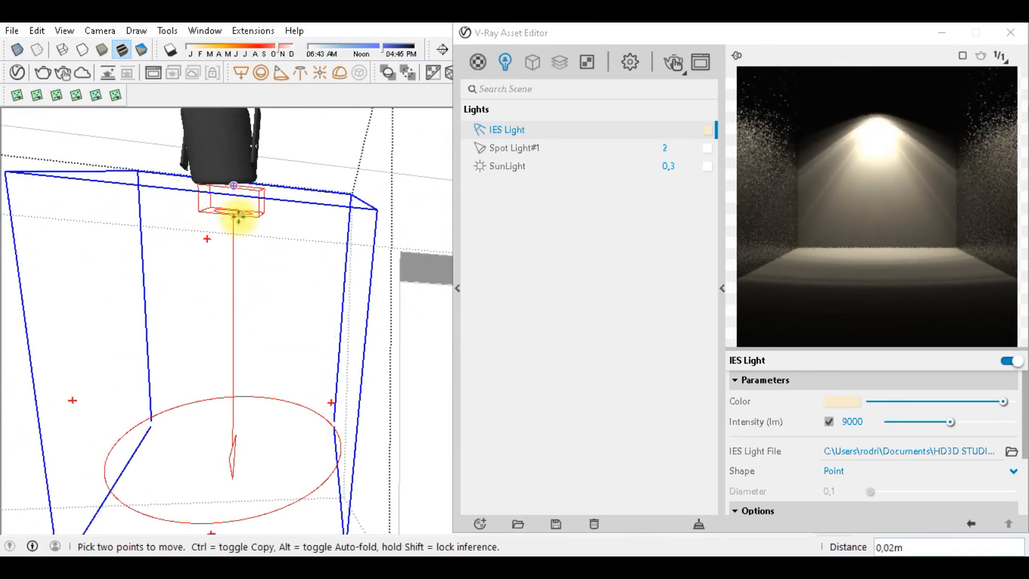
Step: Leave the track component, select the copied track lighting and rotate it parallel to the wall behind the sofa
{"action": "middle_click_drag", "start_coordinate": [241, 218], "coordinate": [225, 220]}
{"action": "scroll", "coordinate": [225, 220], "scroll_direction": "down", "scroll_amount": 4}
{"action": "middle_click_drag", "start_coordinate": [85, 236], "coordinate": [335, 338], "text": "shift"}
{"action": "scroll", "coordinate": [310, 283], "scroll_direction": "down", "scroll_amount": 5}
{"action": "key", "text": "space"}
{"action": "left_click", "coordinate": [336, 338]}
{"action": "key", "text": "q"}
{"action": "left_click", "coordinate": [348, 384]}
{"action": "left_click", "coordinate": [356, 351]}
{"action": "left_click", "coordinate": [268, 385]}
Step: Move the rotated track lighting to the ceiling along the wall with the wire sculpture
{"action": "key", "text": "m"}
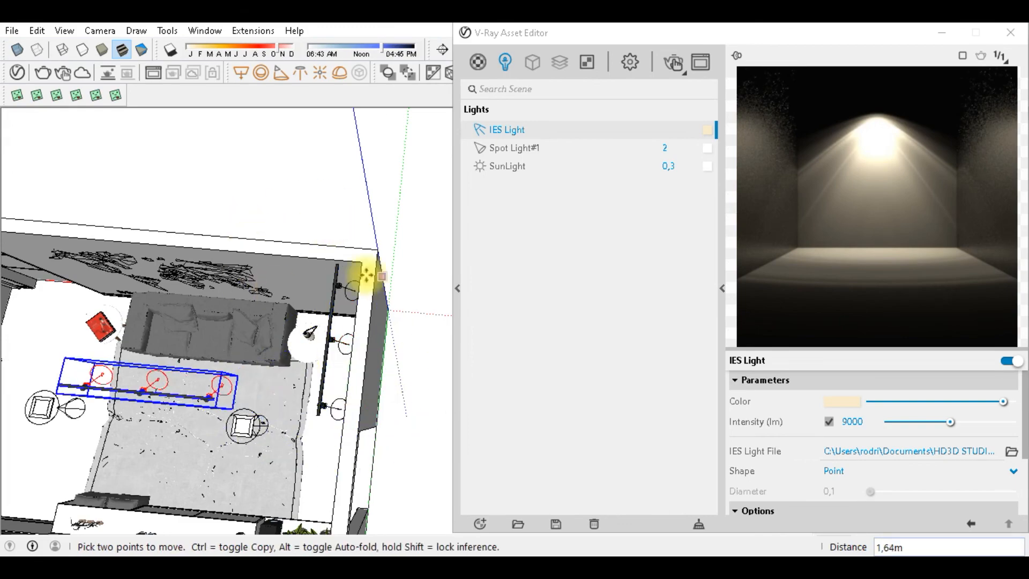
{"action": "scroll", "coordinate": [295, 252], "scroll_direction": "up", "scroll_amount": 5}
{"action": "middle_click_drag", "start_coordinate": [315, 395], "coordinate": [458, 309]}
{"action": "scroll", "coordinate": [287, 338], "scroll_direction": "down", "scroll_amount": 5}
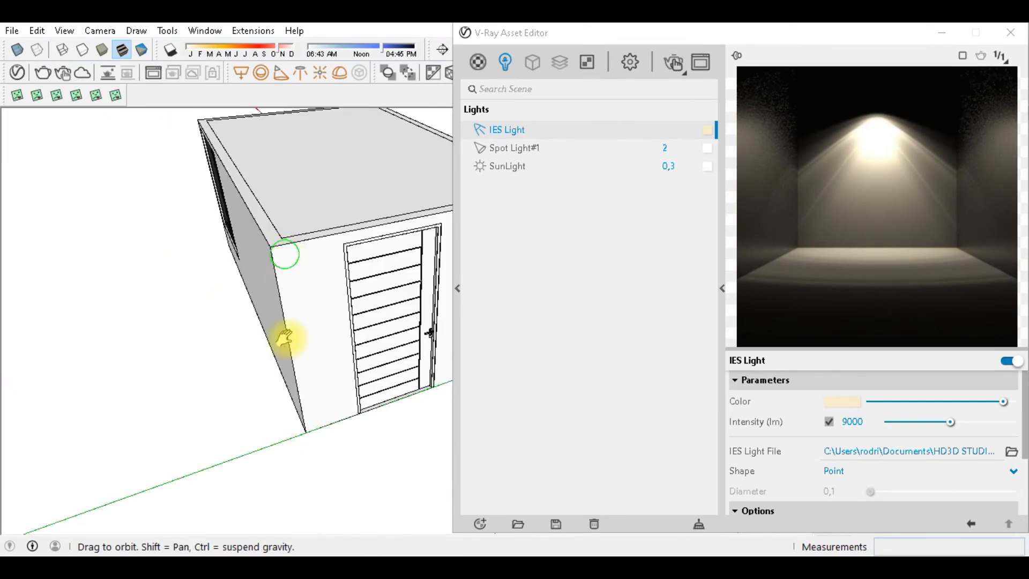
{"action": "middle_click_drag", "start_coordinate": [287, 338], "coordinate": [195, 382]}
{"action": "key", "text": "space"}
Step: Render the interior view facing the blue portrait and inspect the track lights' effect on the surrounding walls
{"action": "scroll", "coordinate": [344, 218], "scroll_direction": "up", "scroll_amount": 3}
{"action": "scroll", "coordinate": [351, 252], "scroll_direction": "up", "scroll_amount": 3}
{"action": "scroll", "coordinate": [352, 253], "scroll_direction": "up", "scroll_amount": 3}
{"action": "mouse_move", "coordinate": [368, 253]}
{"action": "middle_mouse_down"}
{"action": "mouse_move", "coordinate": [390, 195]}
{"action": "mouse_move", "coordinate": [230, 76]}
{"action": "mouse_move", "coordinate": [180, 244]}
{"action": "mouse_move", "coordinate": [409, 294]}
{"action": "mouse_move", "coordinate": [349, 285]}
{"action": "mouse_move", "coordinate": [362, 283]}
{"action": "middle_mouse_up"}
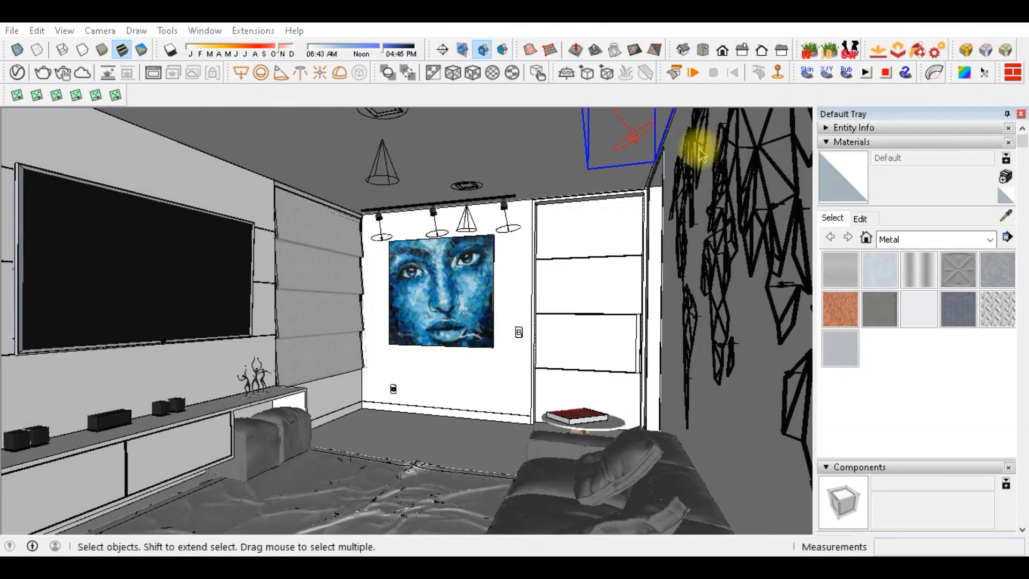
{"action": "middle_click_drag", "start_coordinate": [700, 152], "coordinate": [558, 268]}
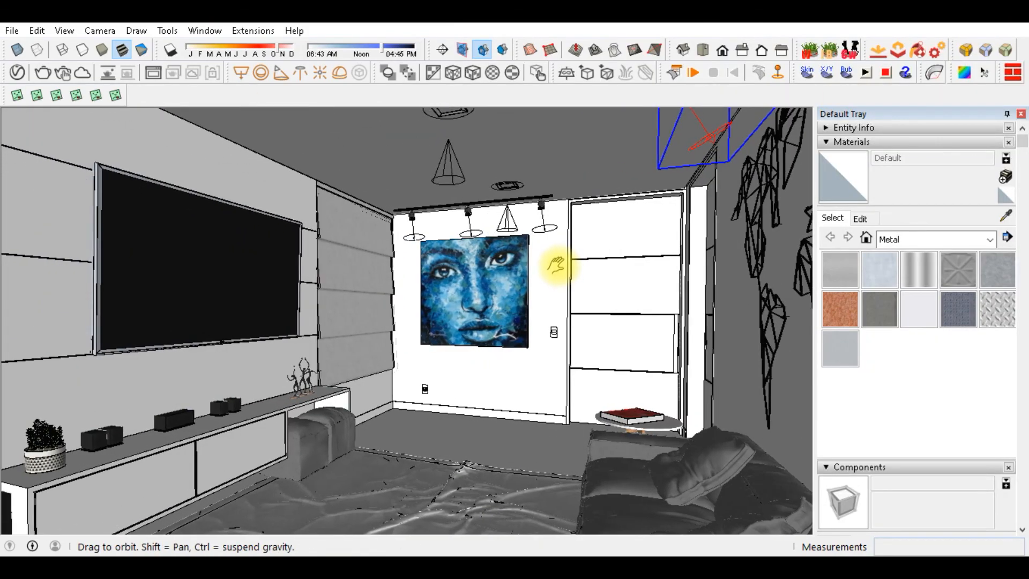
{"action": "left_click", "coordinate": [42, 75]}
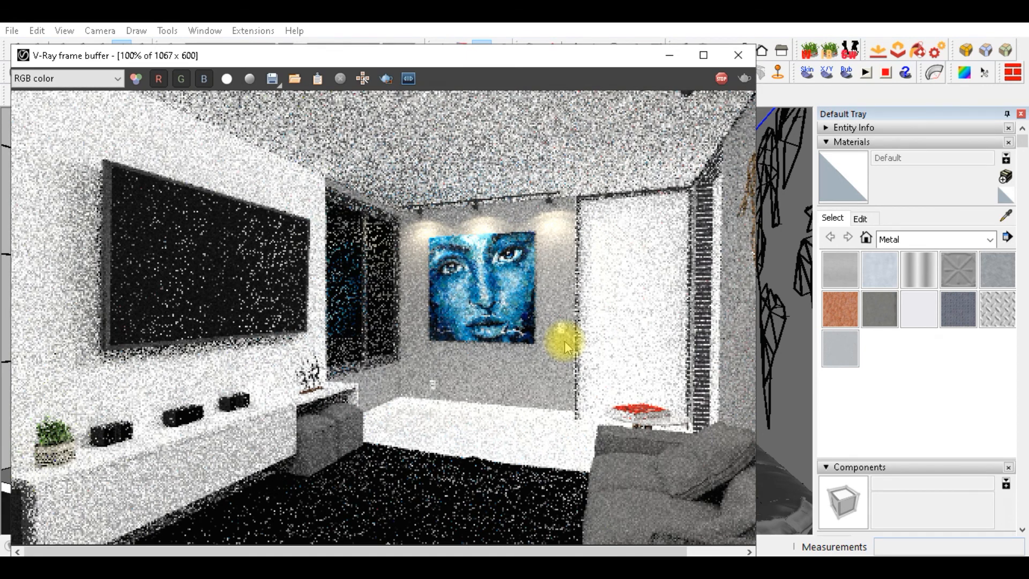
{"action": "left_click_drag", "start_coordinate": [565, 341], "coordinate": [393, 478]}
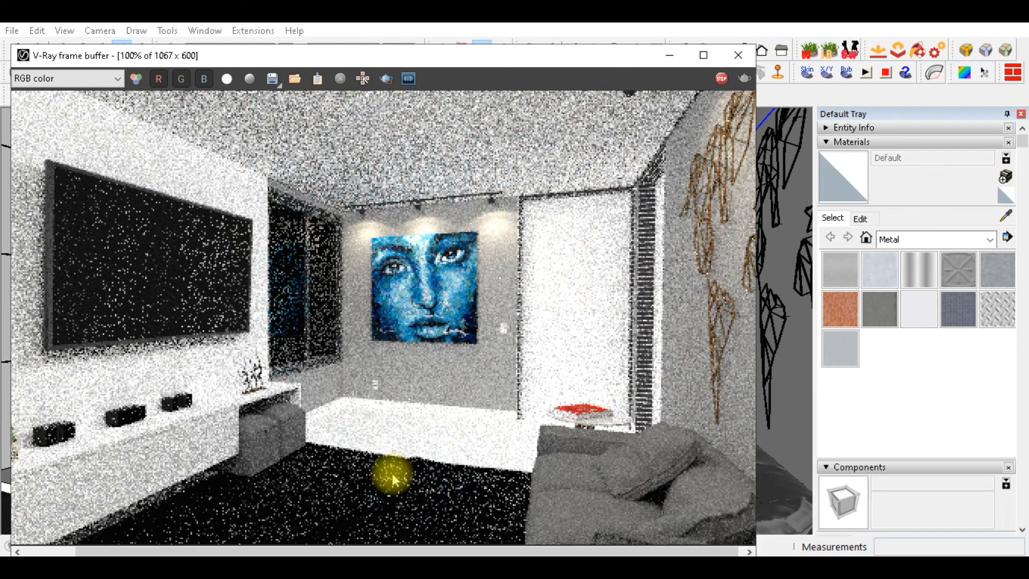
{"action": "left_click_drag", "start_coordinate": [393, 479], "coordinate": [484, 412]}
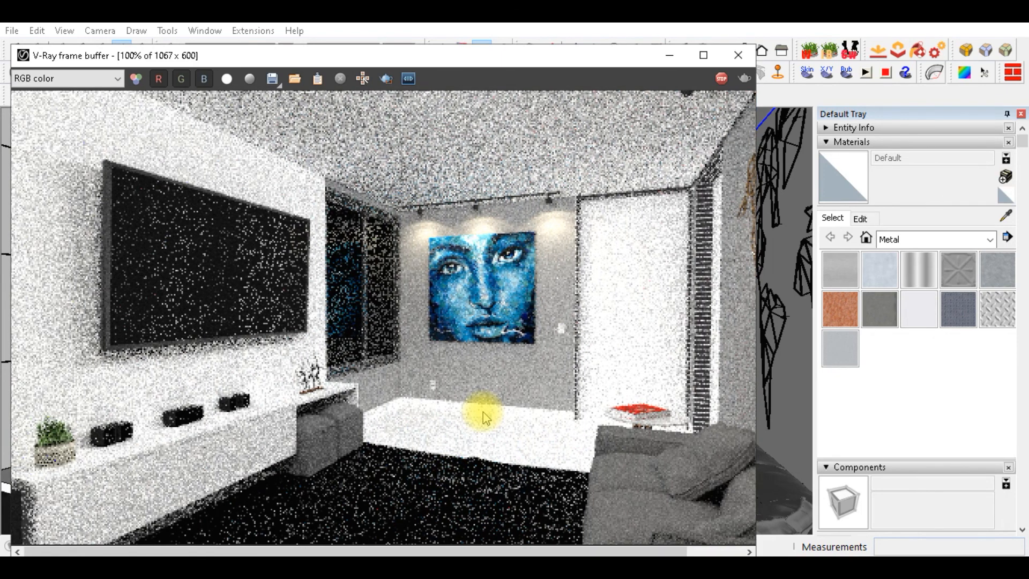